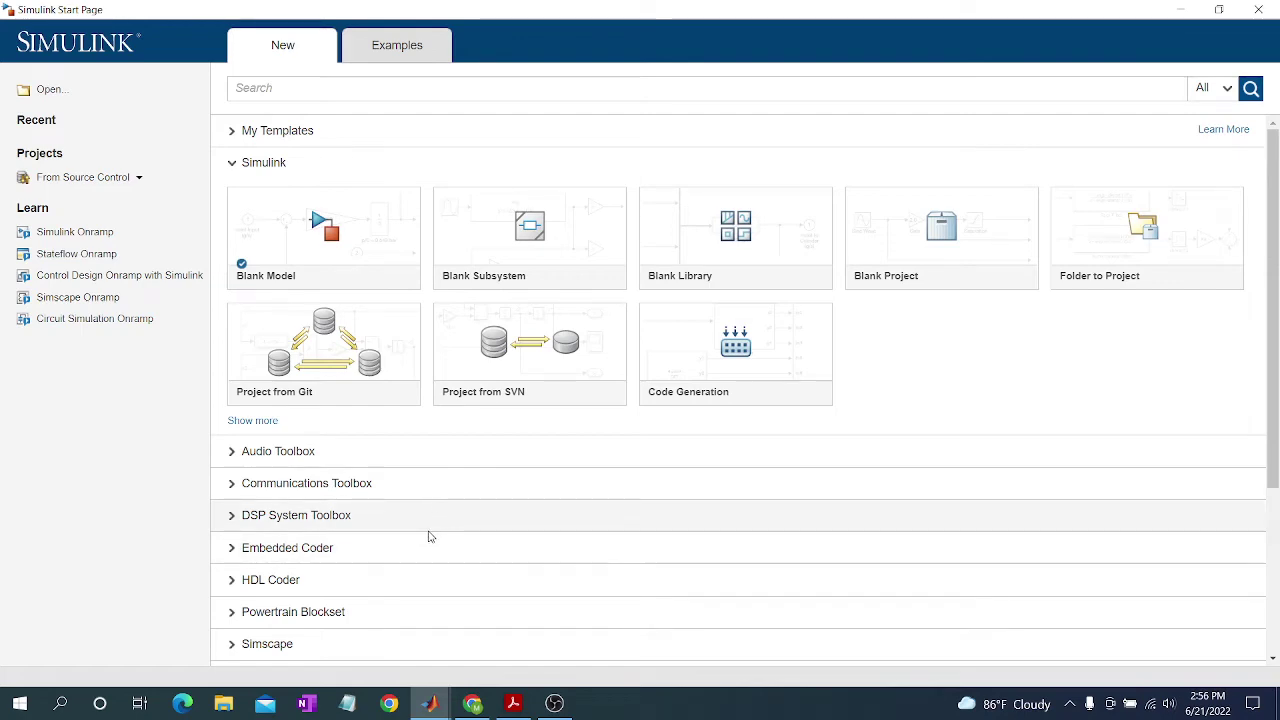
Review the cliper.pdf reference, then create a Blank Model from the Simulink Start Page.
click(513, 704)
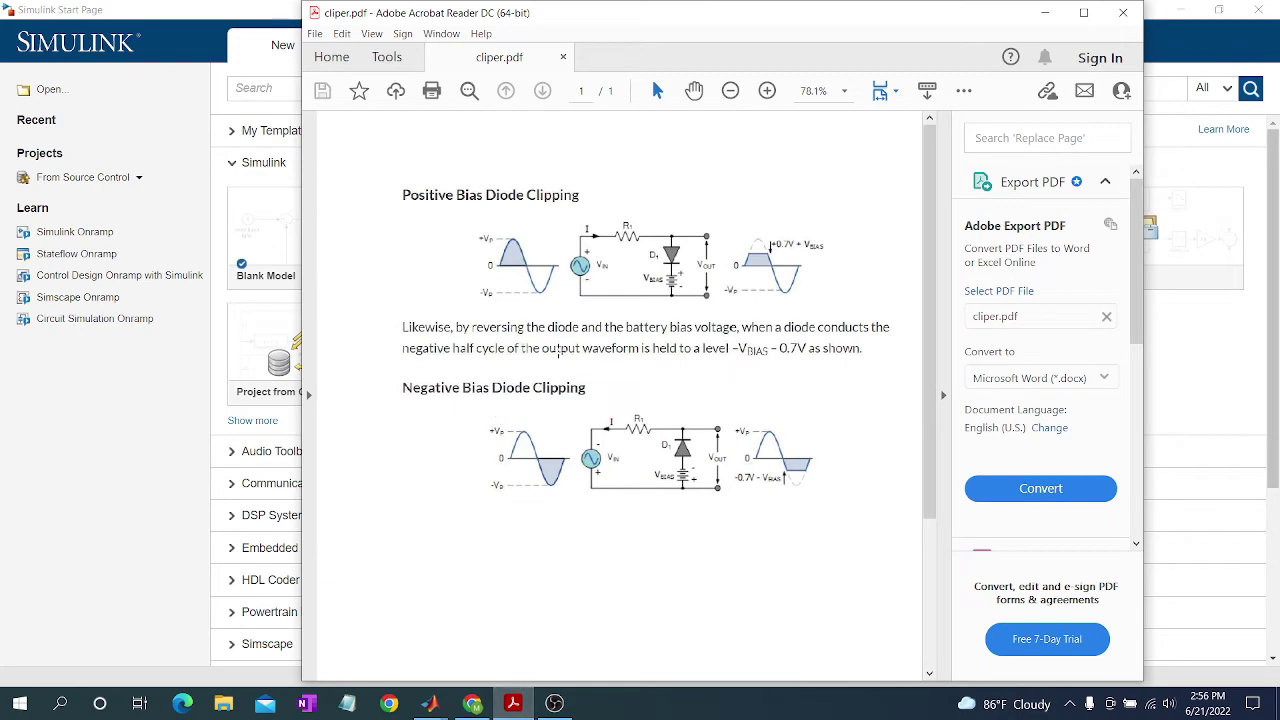
click(528, 704)
mouse_move(323, 238)
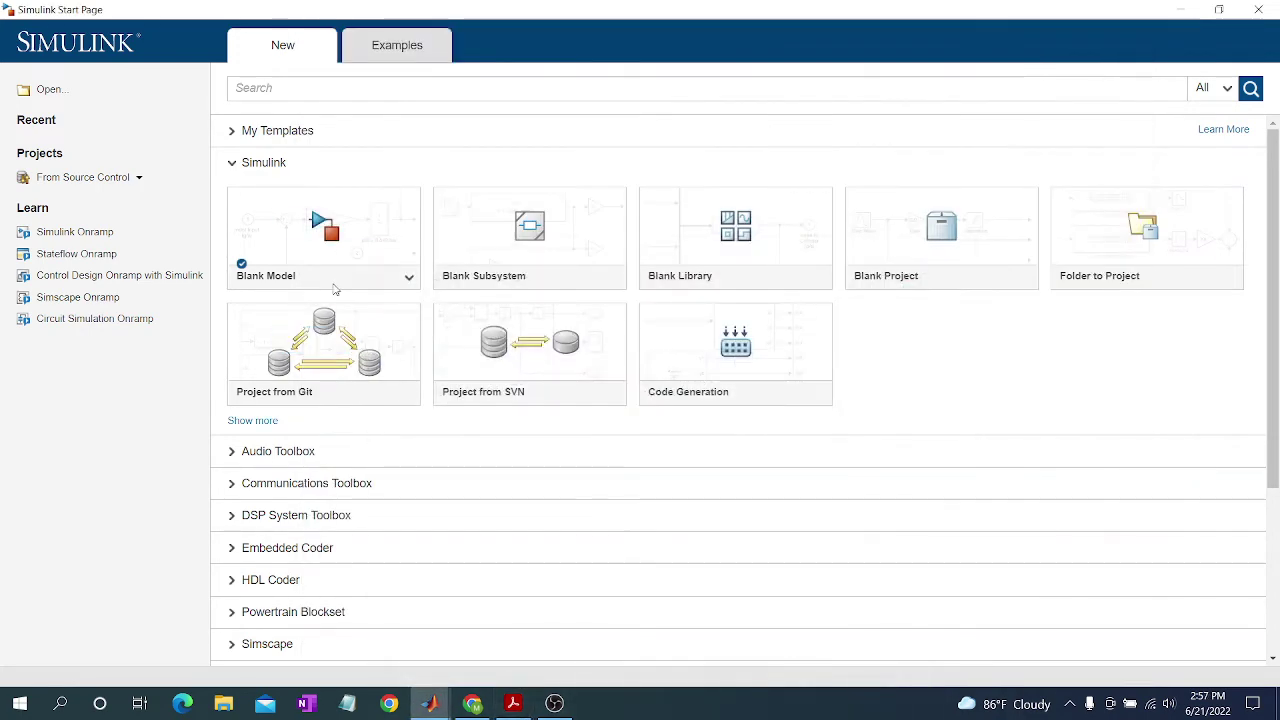
click(321, 228)
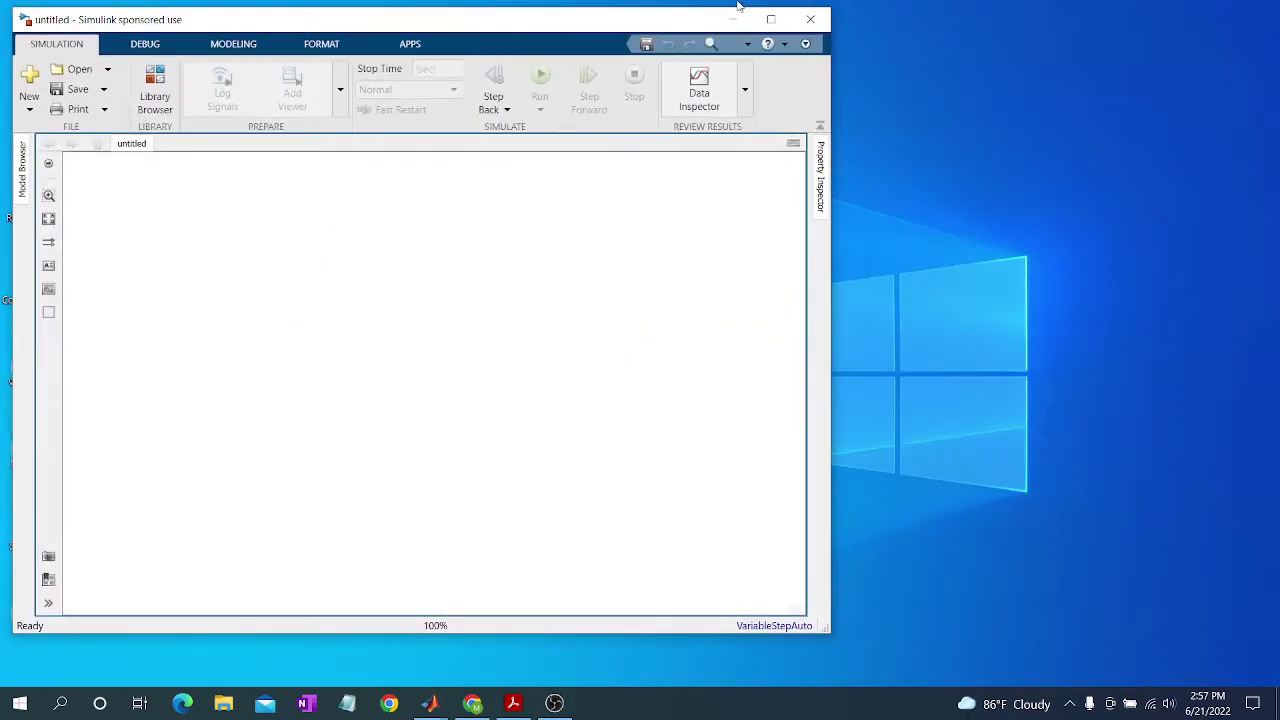
Maximize the untitled model window and bring up the Library Browser after checking the reference PDF.
click(770, 19)
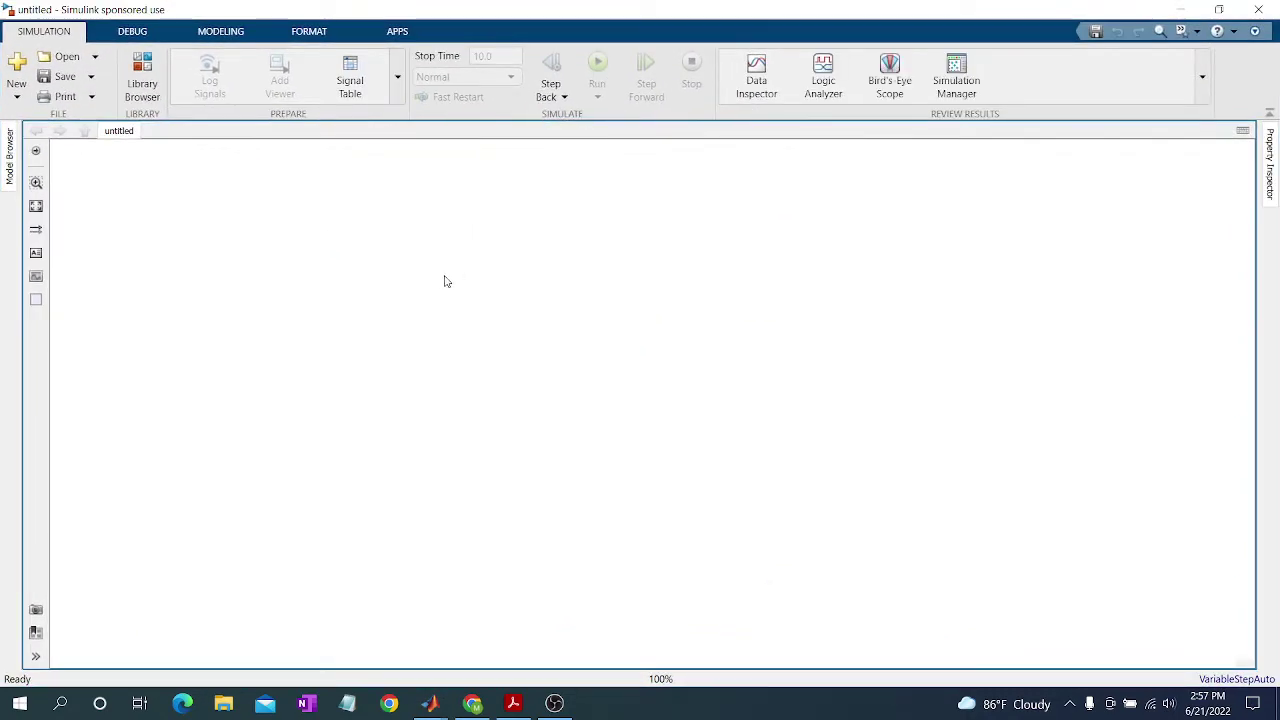
click(513, 703)
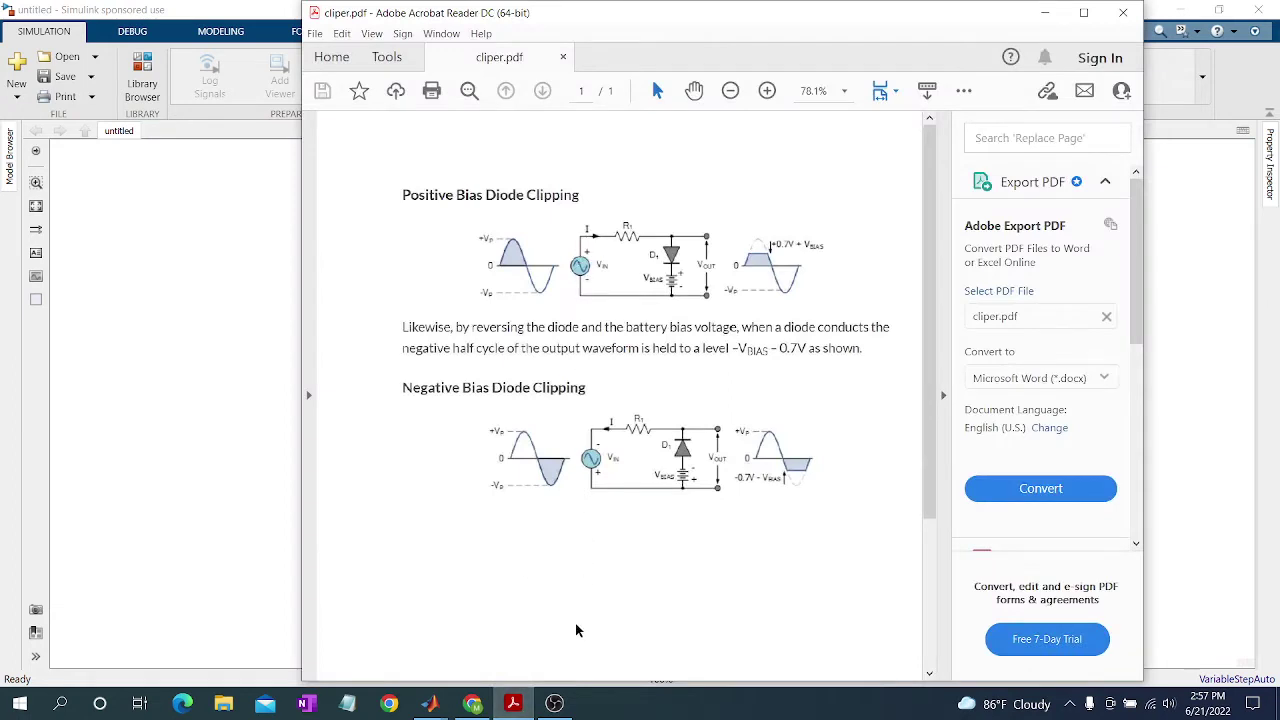
click(513, 703)
click(144, 98)
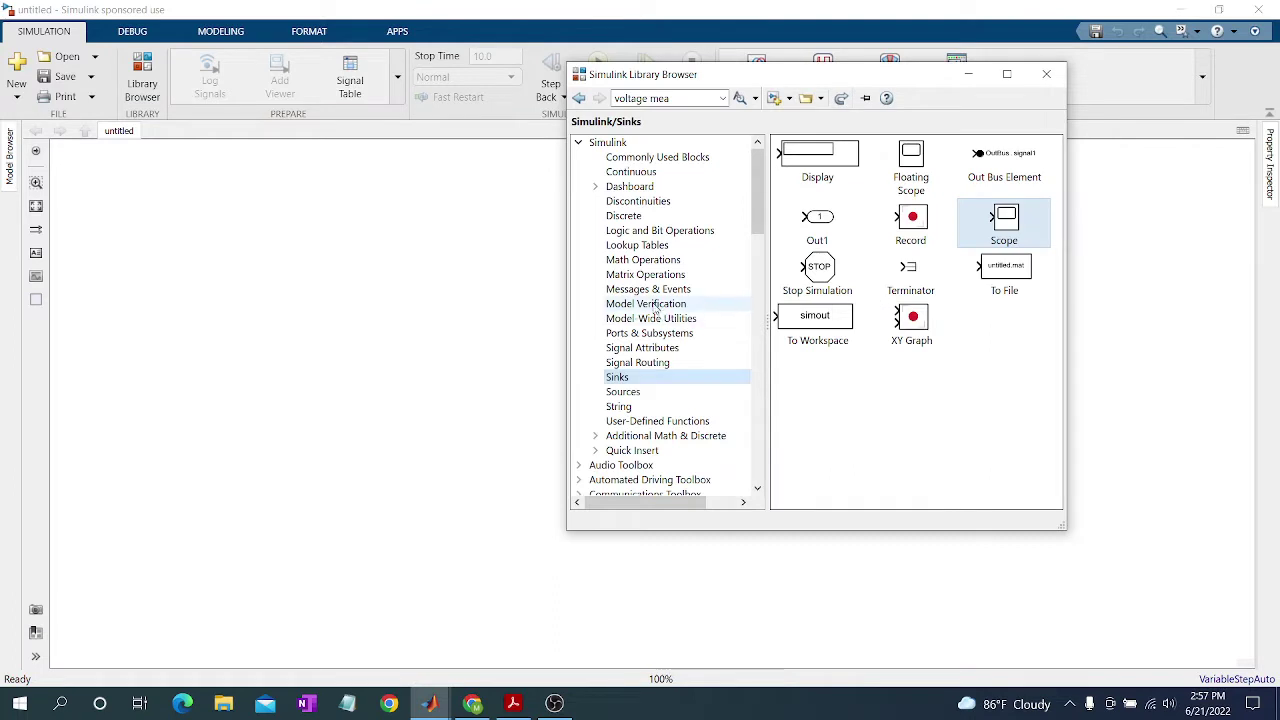
Drag an AC Voltage Source from Simscape Foundation Electrical Sources onto the canvas.
scroll(700, 310, down, 4)
scroll(700, 310, down, 7)
scroll(700, 310, down, 3)
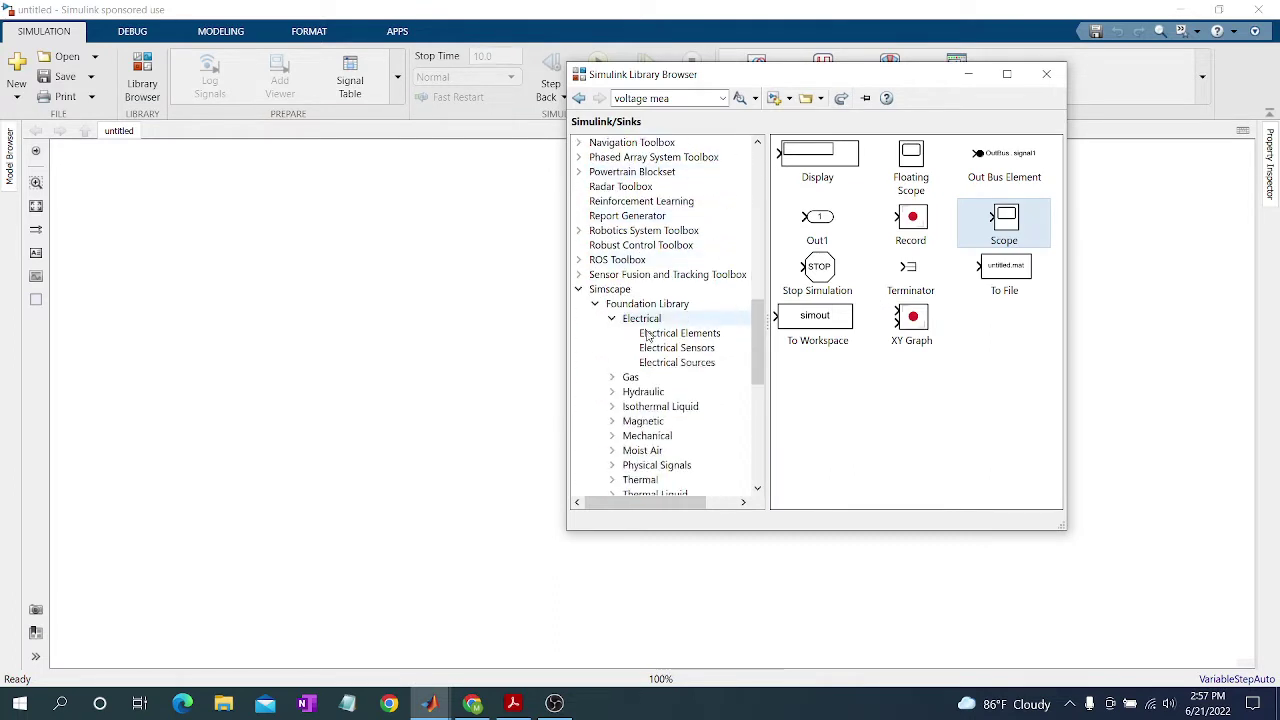
click(577, 290)
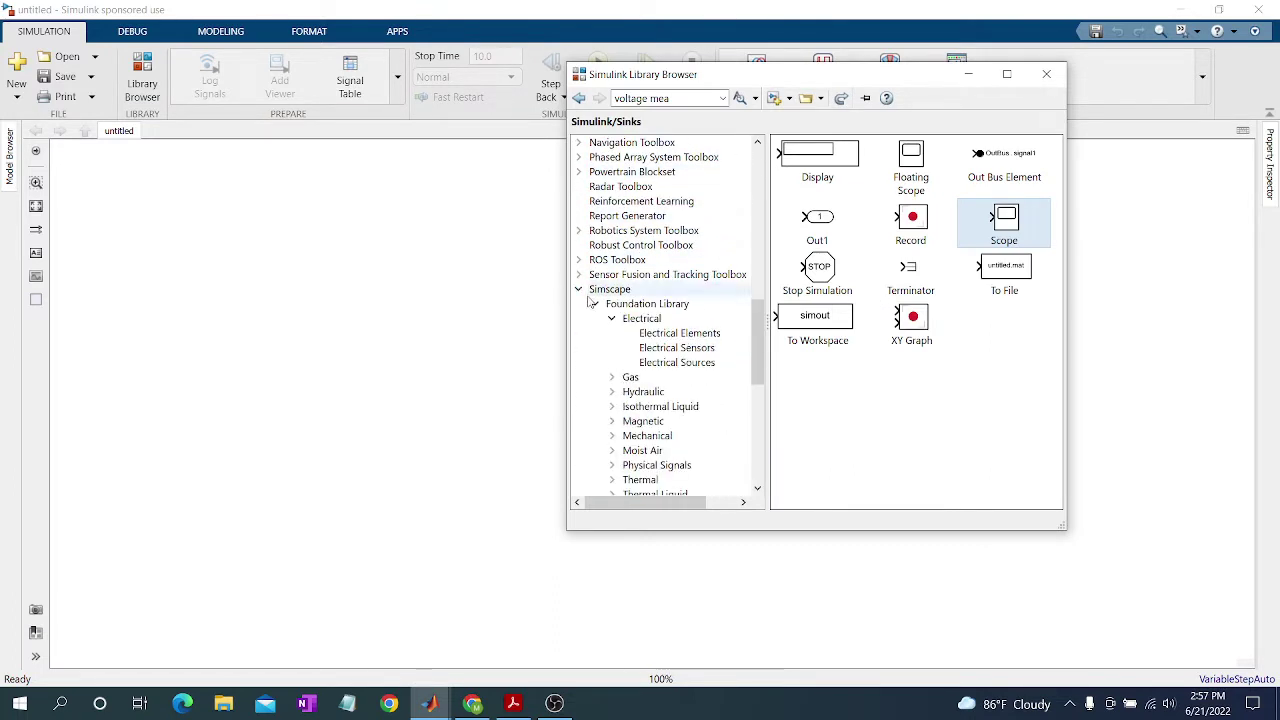
click(594, 304)
click(594, 304)
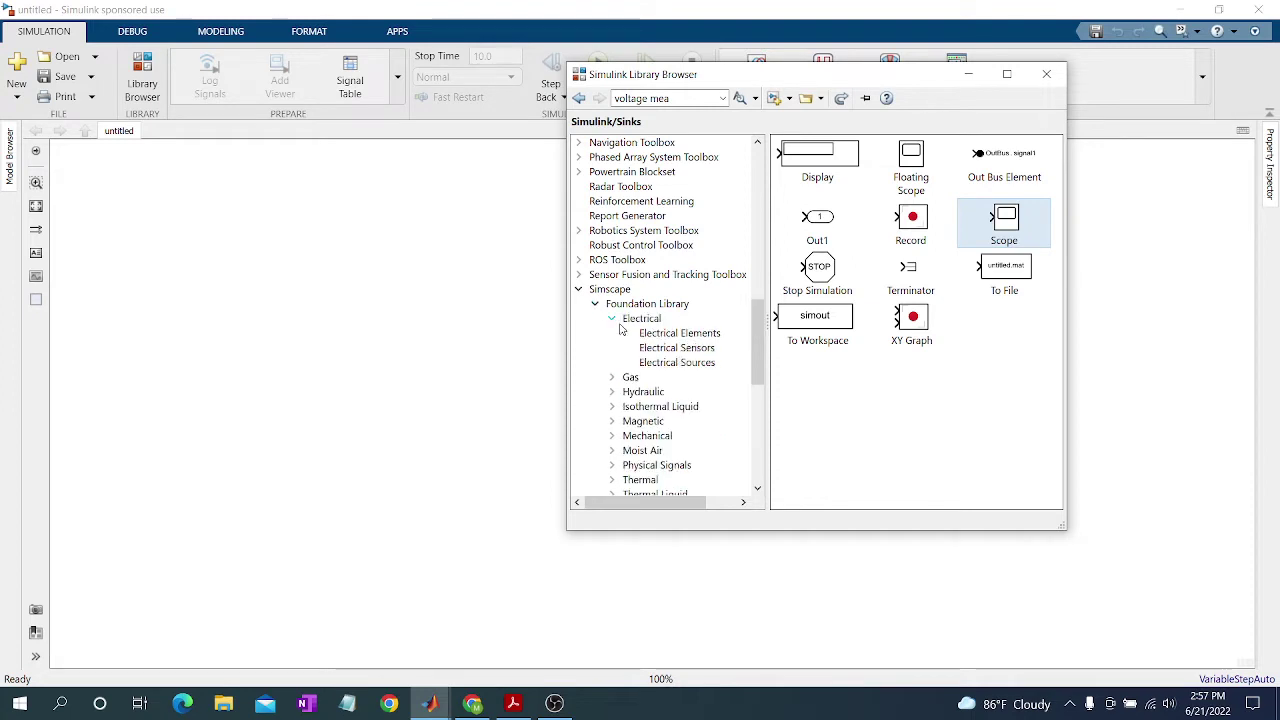
click(612, 319)
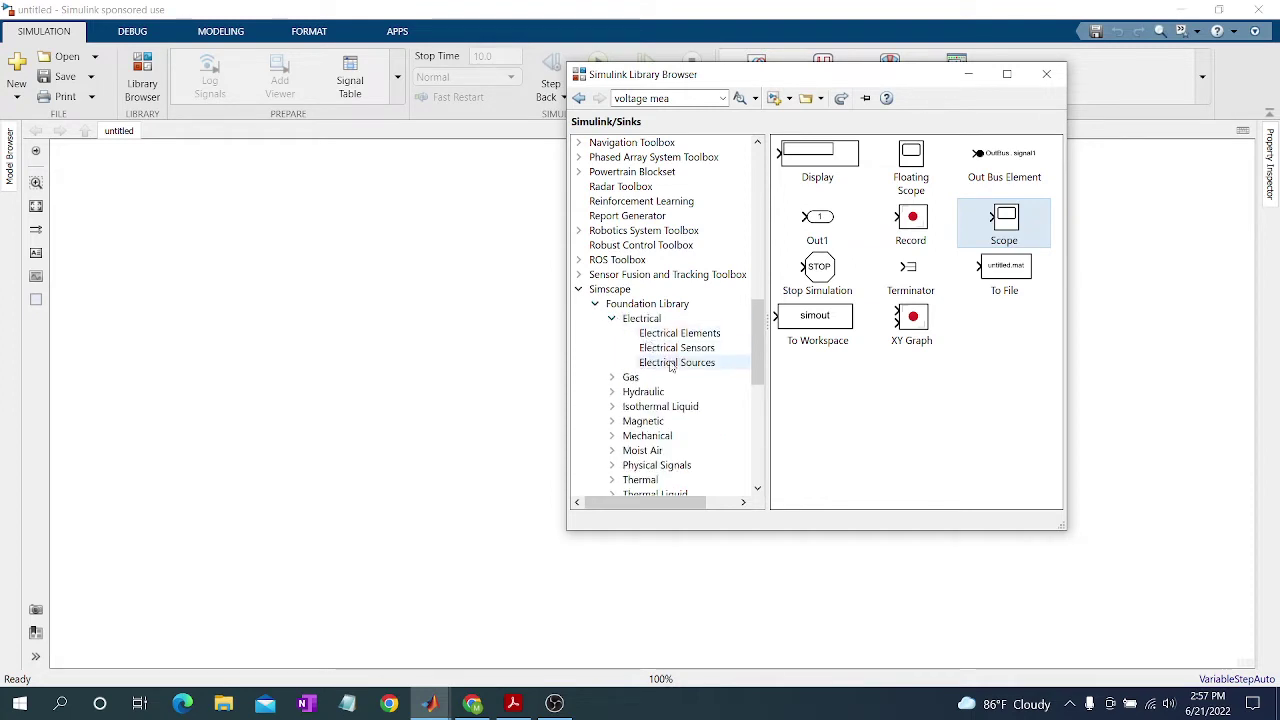
click(672, 365)
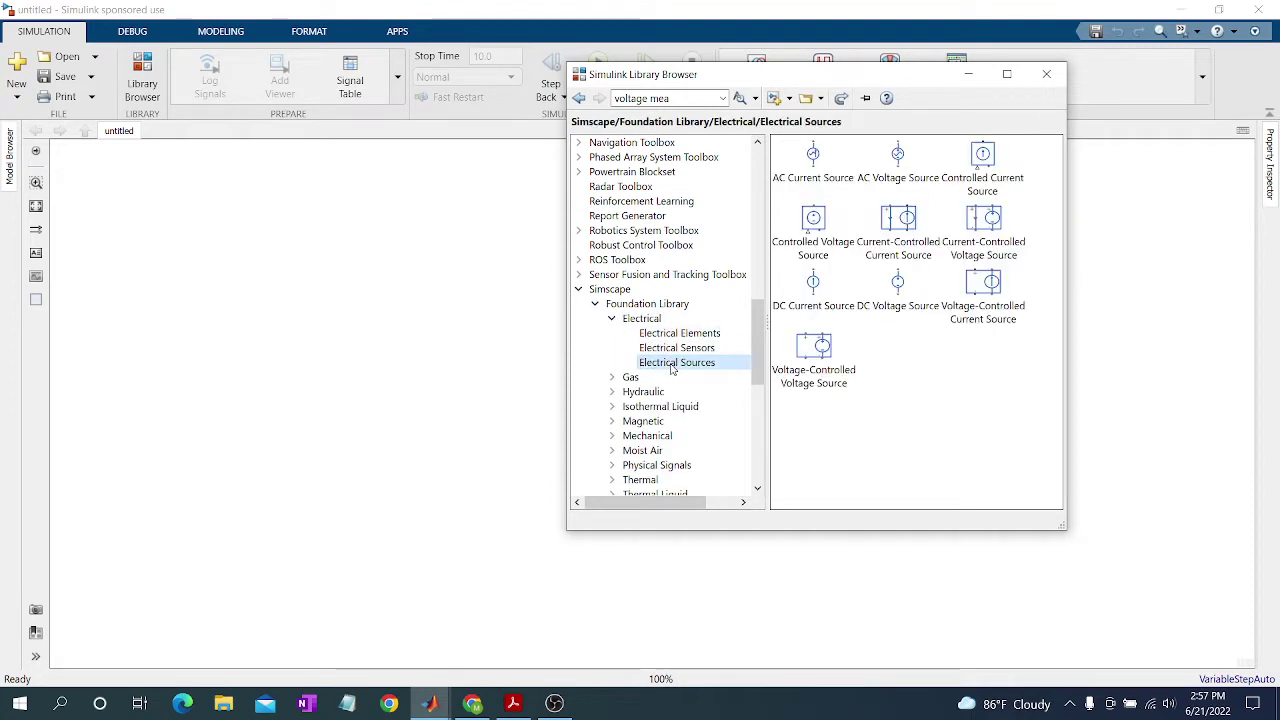
click(903, 168)
drag(117, 310, 140, 330)
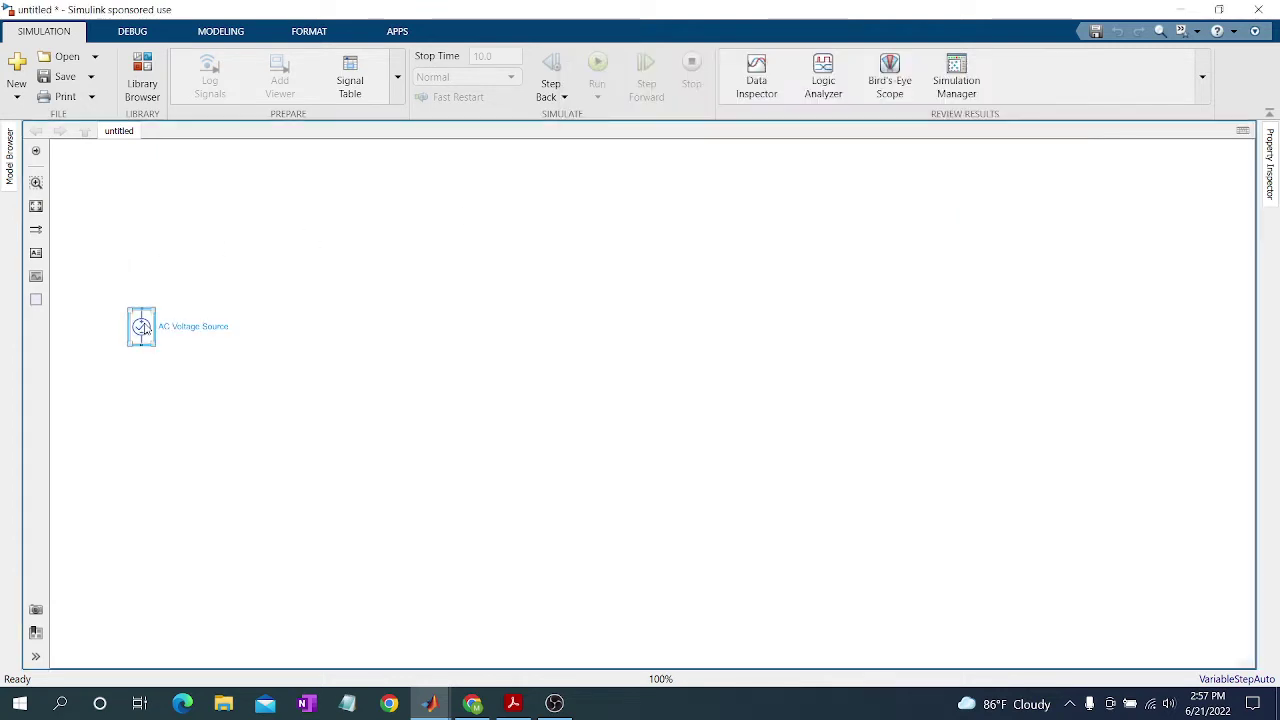
scroll(245, 325, up, 2)
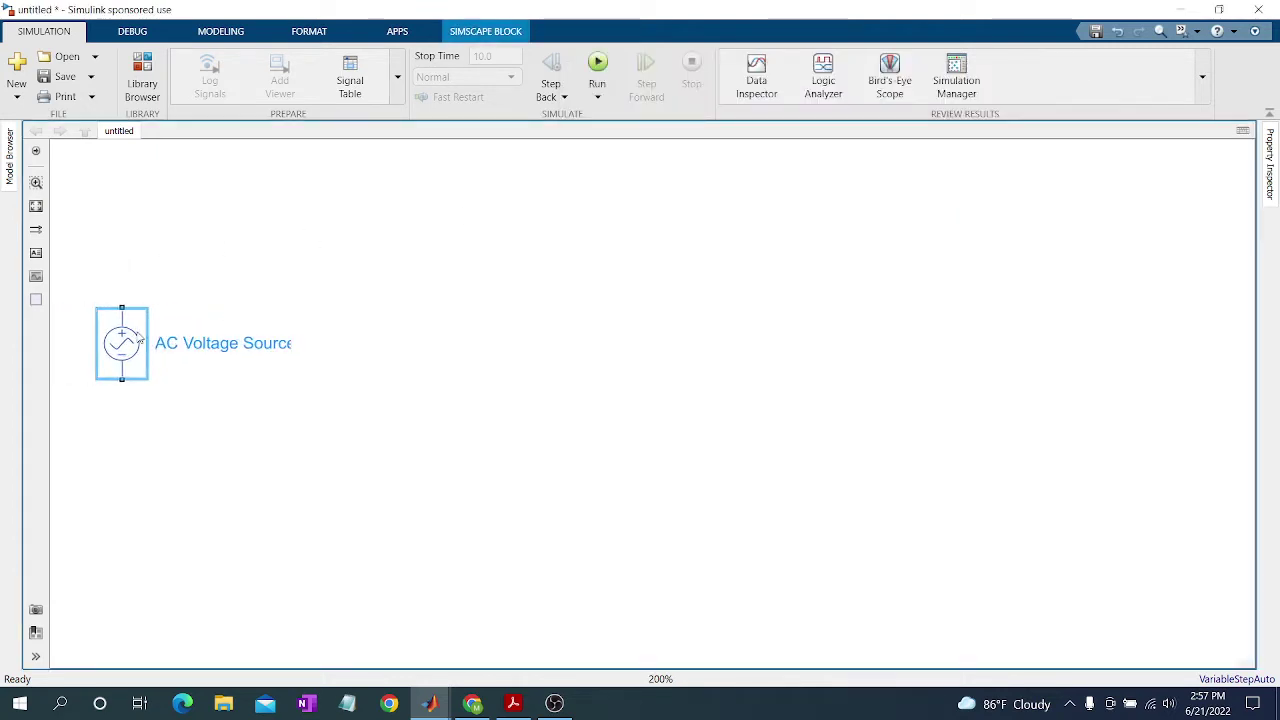
scroll(200, 336, up, 2)
drag(157, 338, 152, 350)
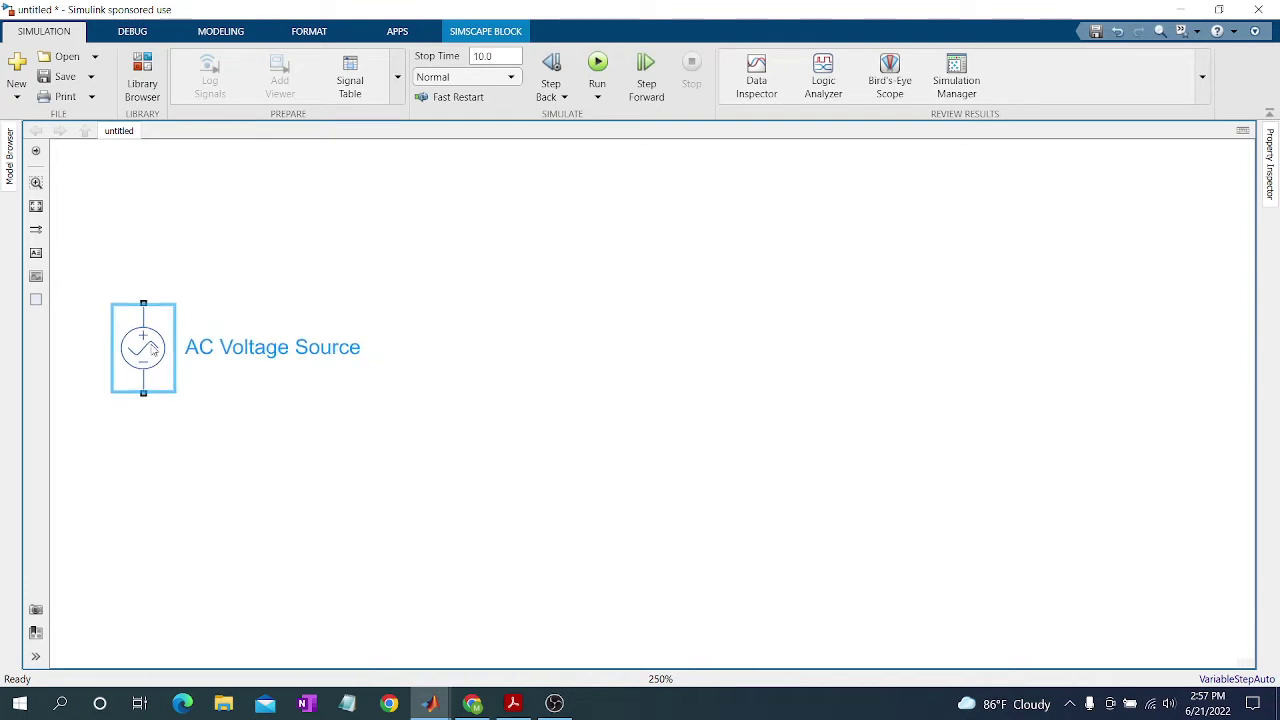
Add an Ideal Transformer from Electrical Elements to the model.
click(271, 292)
click(142, 82)
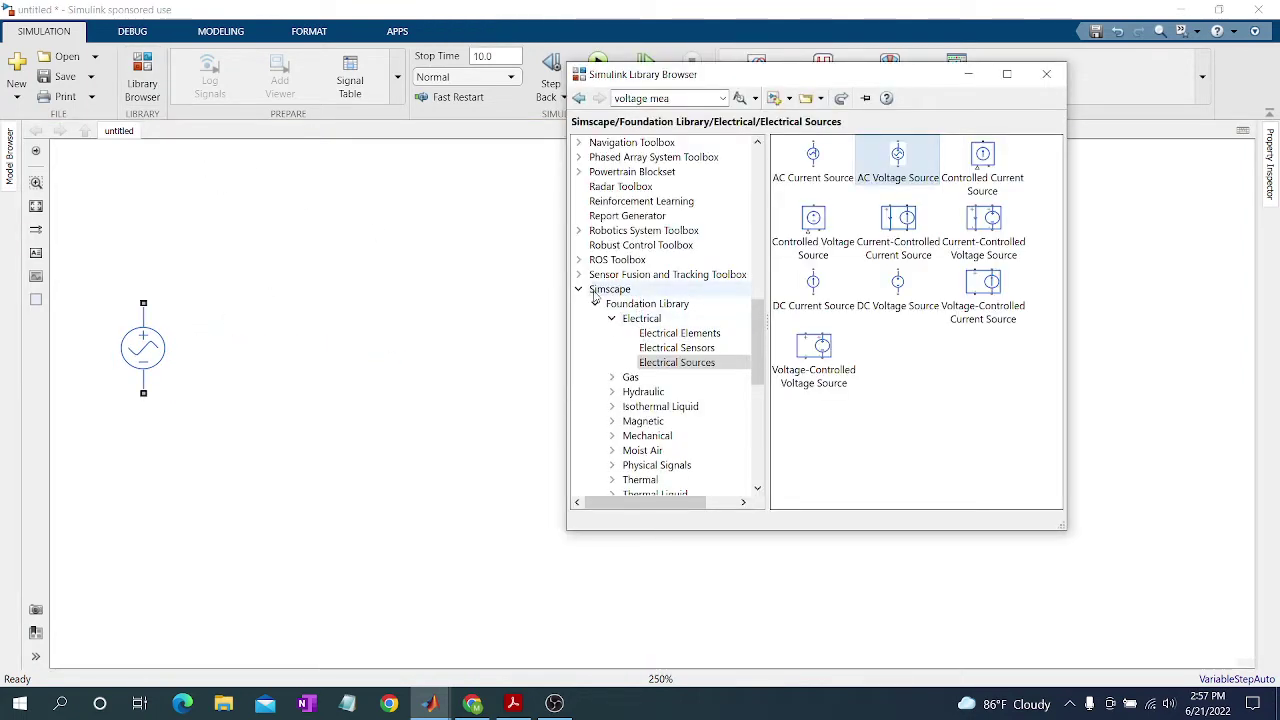
click(670, 334)
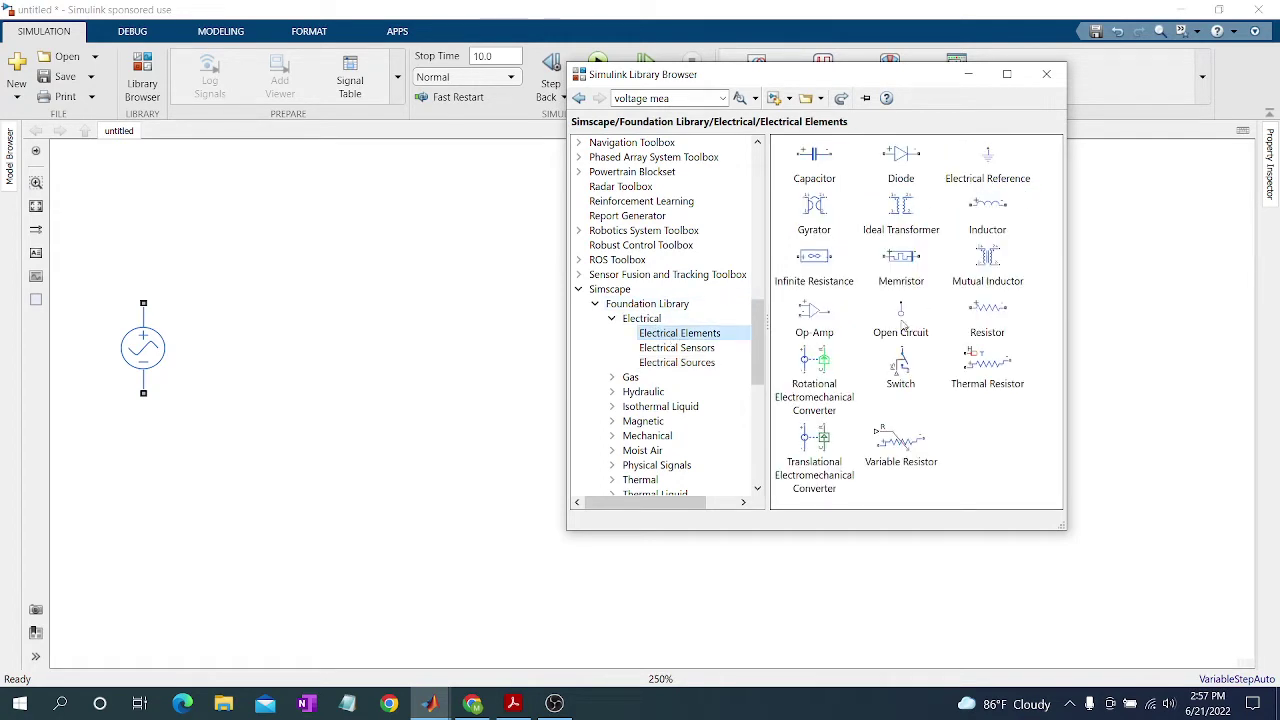
drag(898, 238, 357, 347)
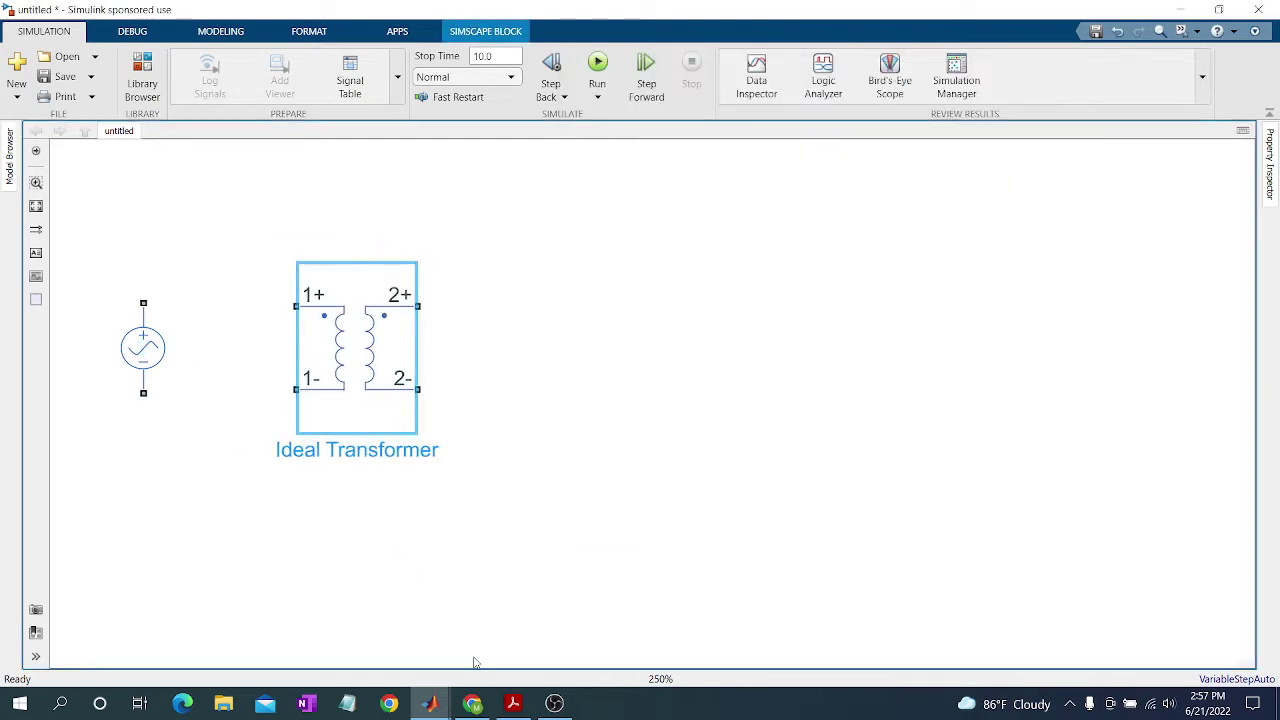
Place a Resistor above the transformer, leaving its resistance parameter unchanged.
click(513, 703)
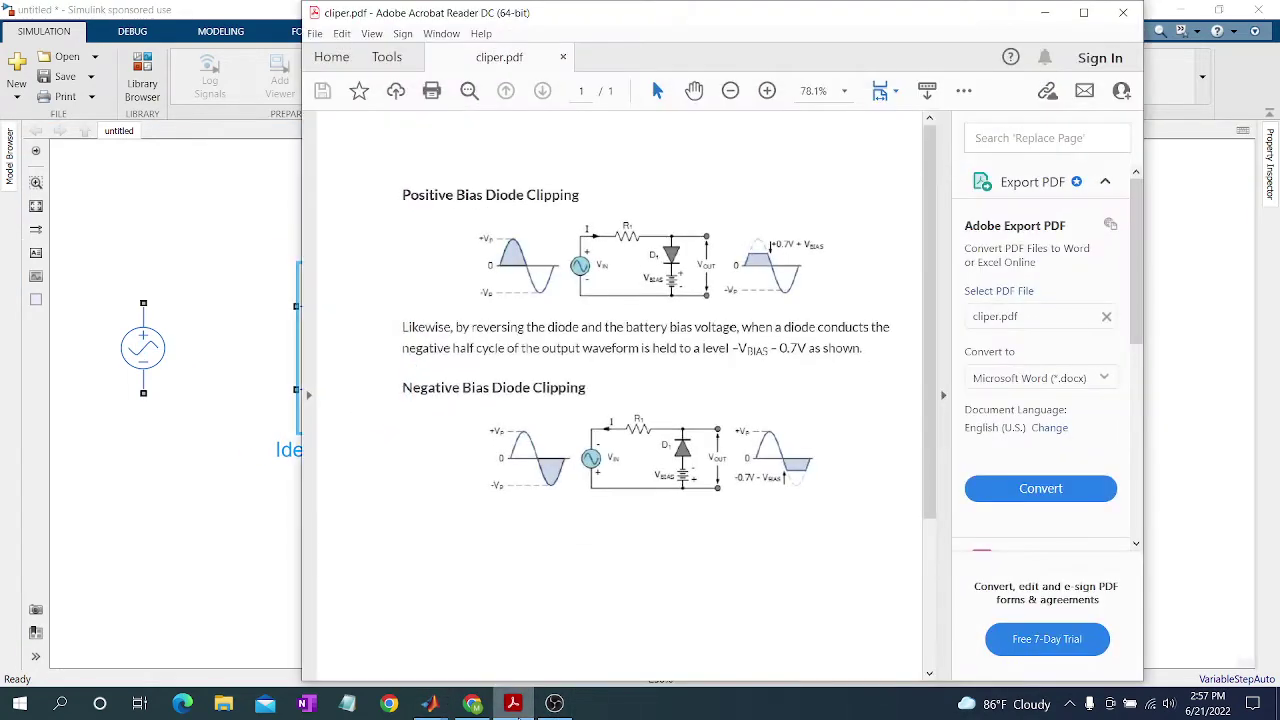
click(220, 80)
click(142, 72)
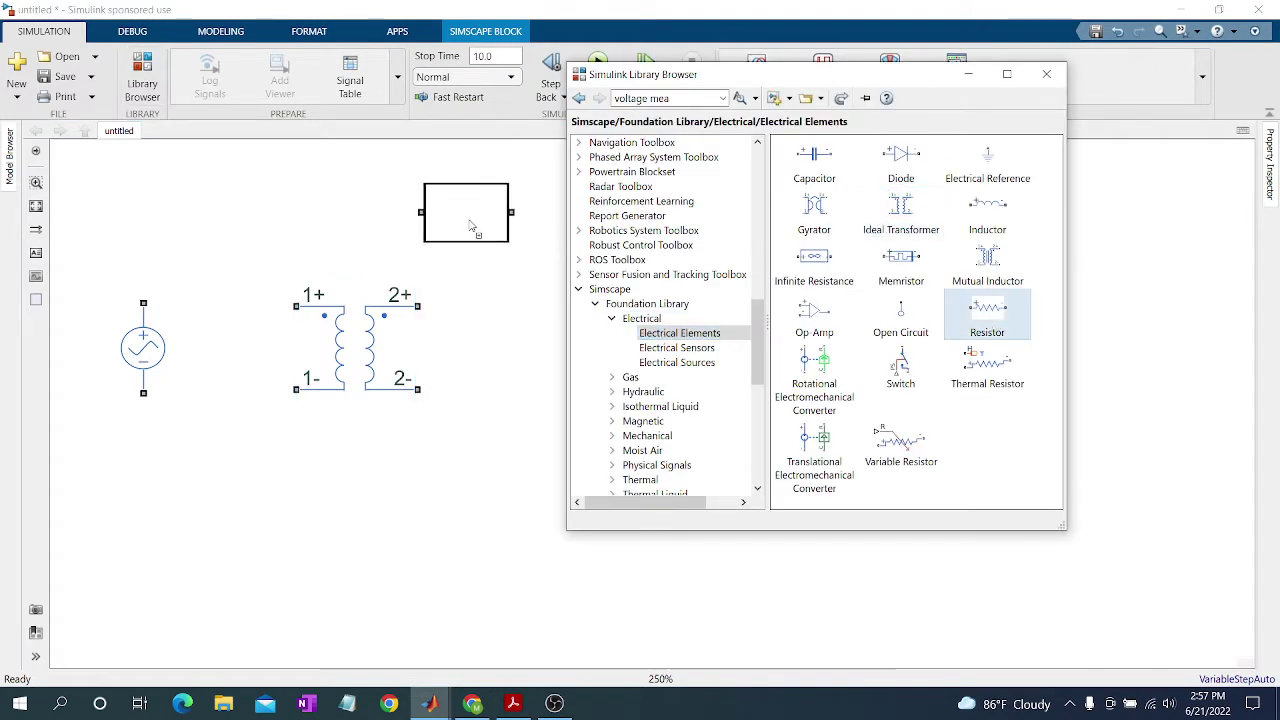
mouse_move(990, 326)
mouse_down()
mouse_move(470, 229)
mouse_move(532, 229)
mouse_up()
double_click(531, 229)
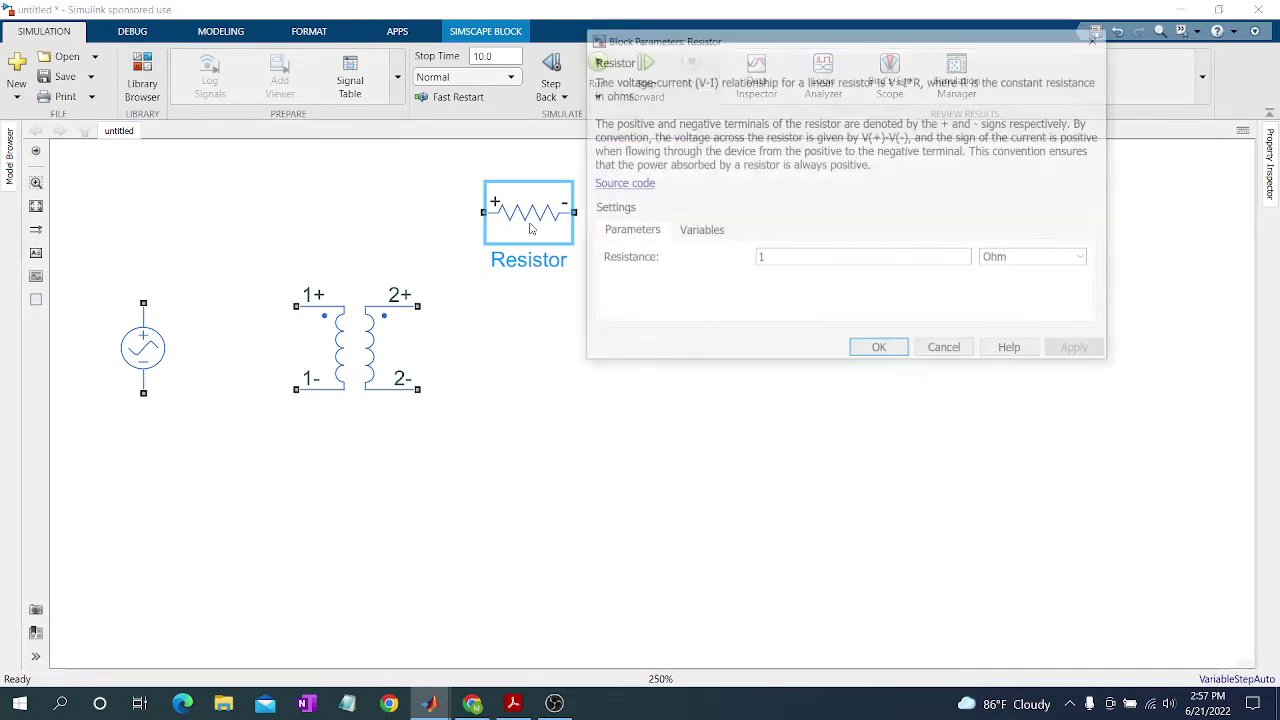
key(Return)
click(374, 157)
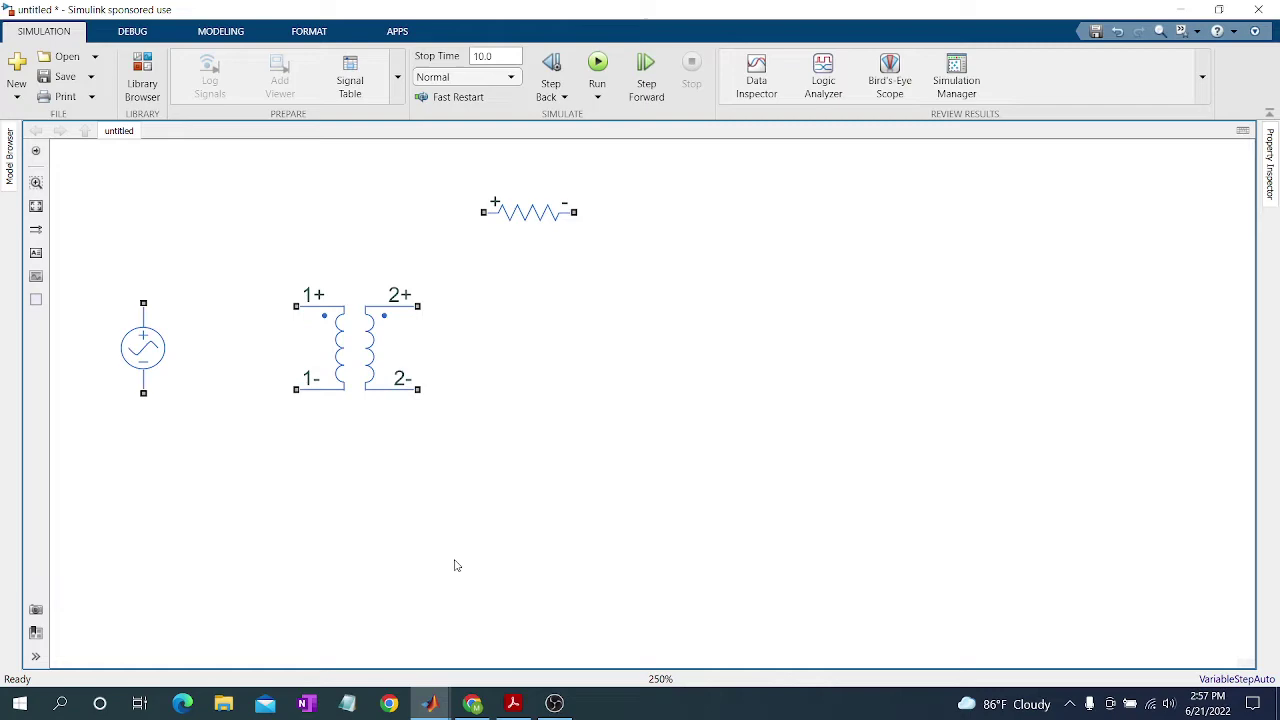
Place a Diode right of the transformer and rotate it vertical.
click(513, 704)
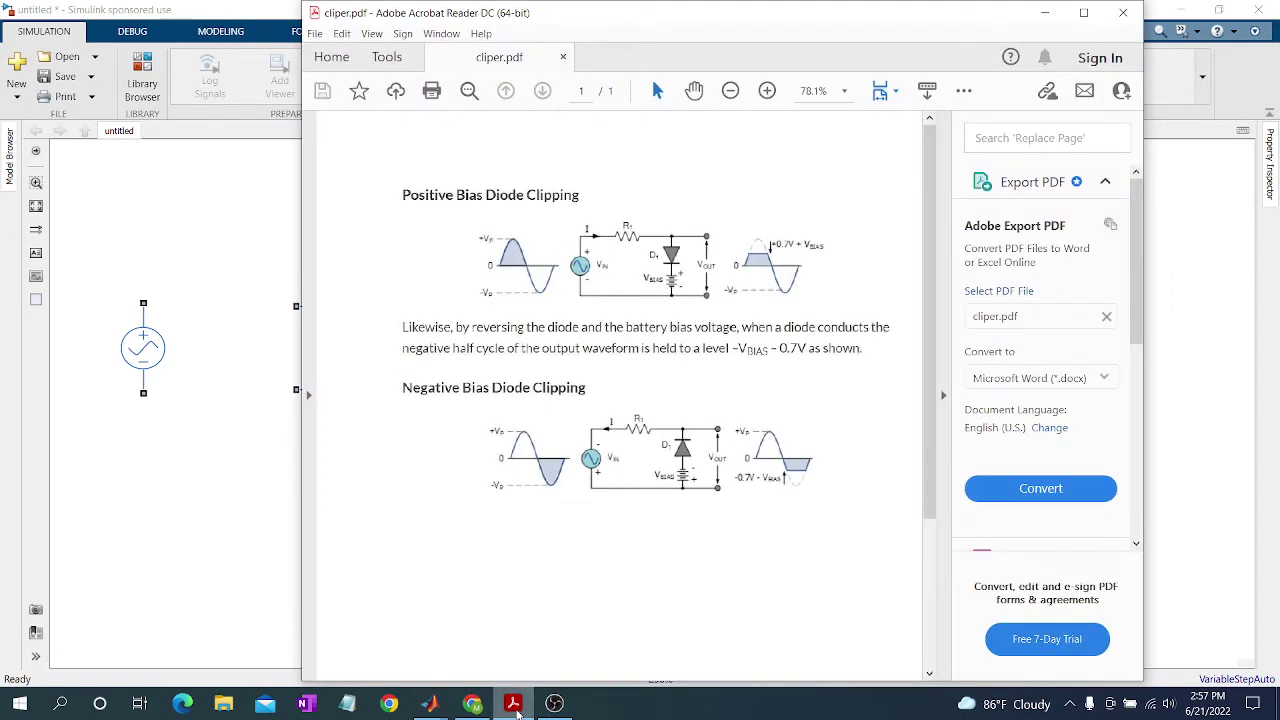
click(513, 704)
click(133, 62)
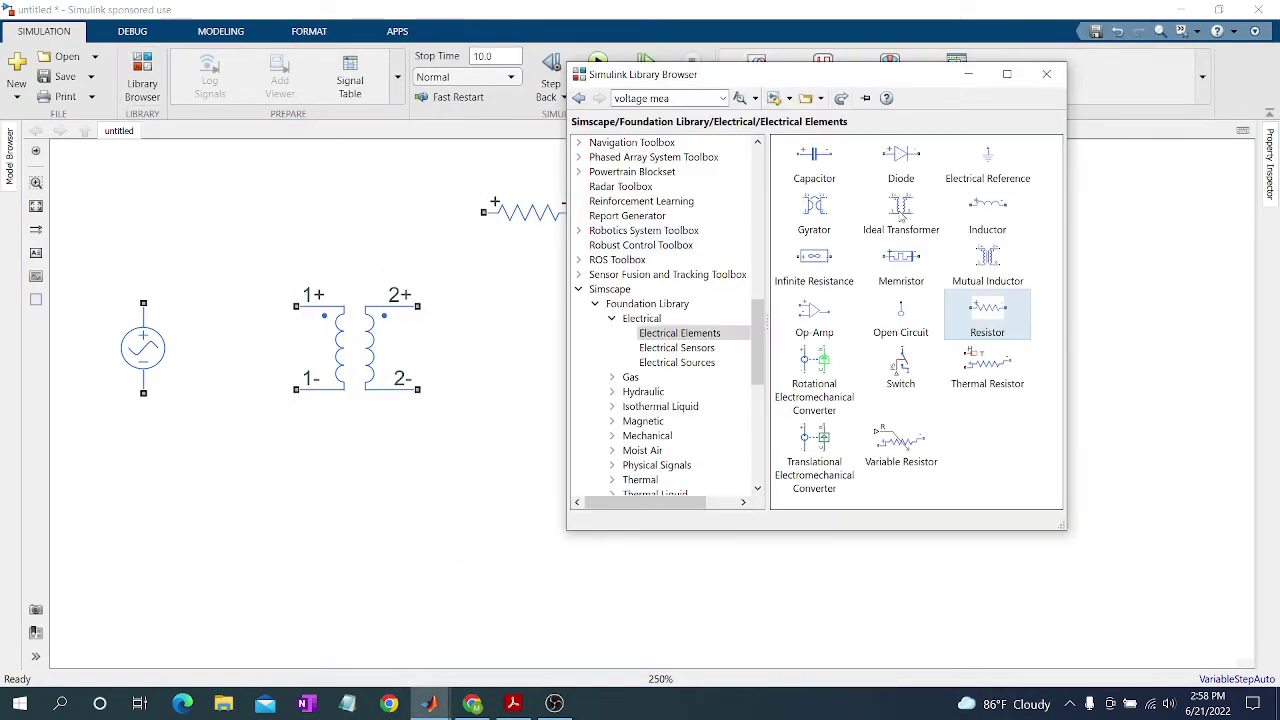
drag(884, 160, 881, 165)
drag(547, 355, 634, 325)
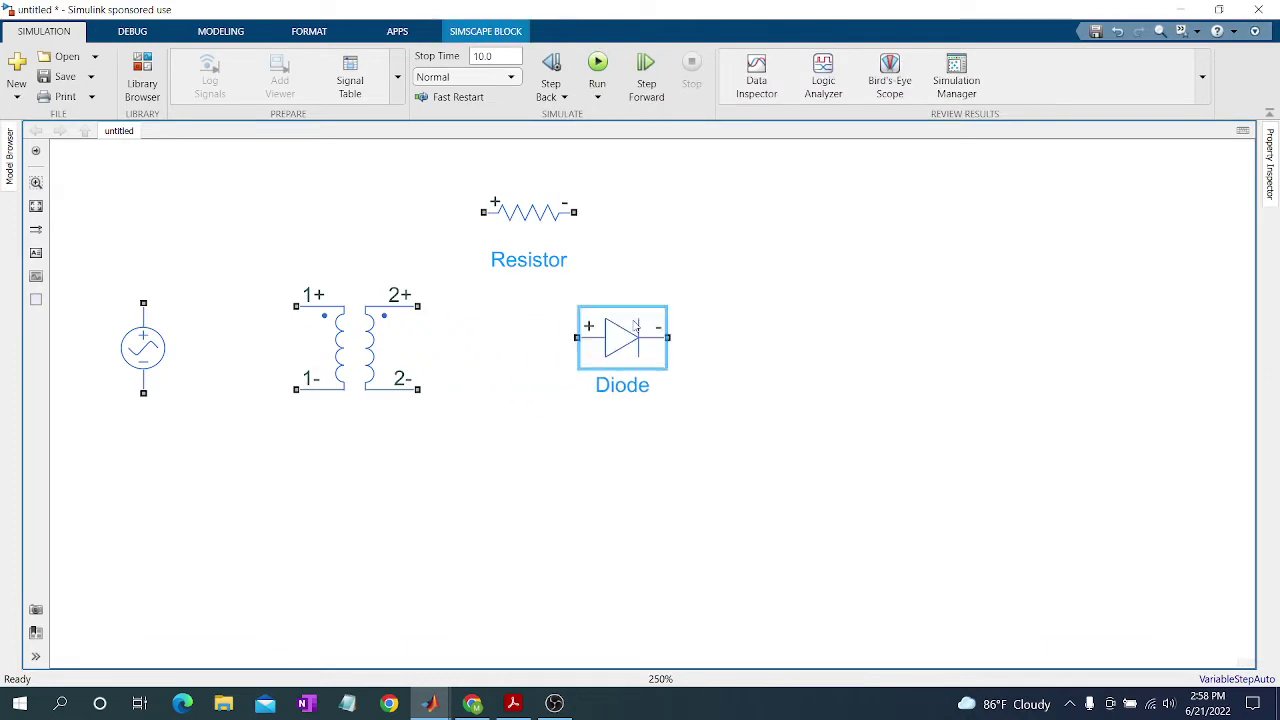
key(ctrl+r)
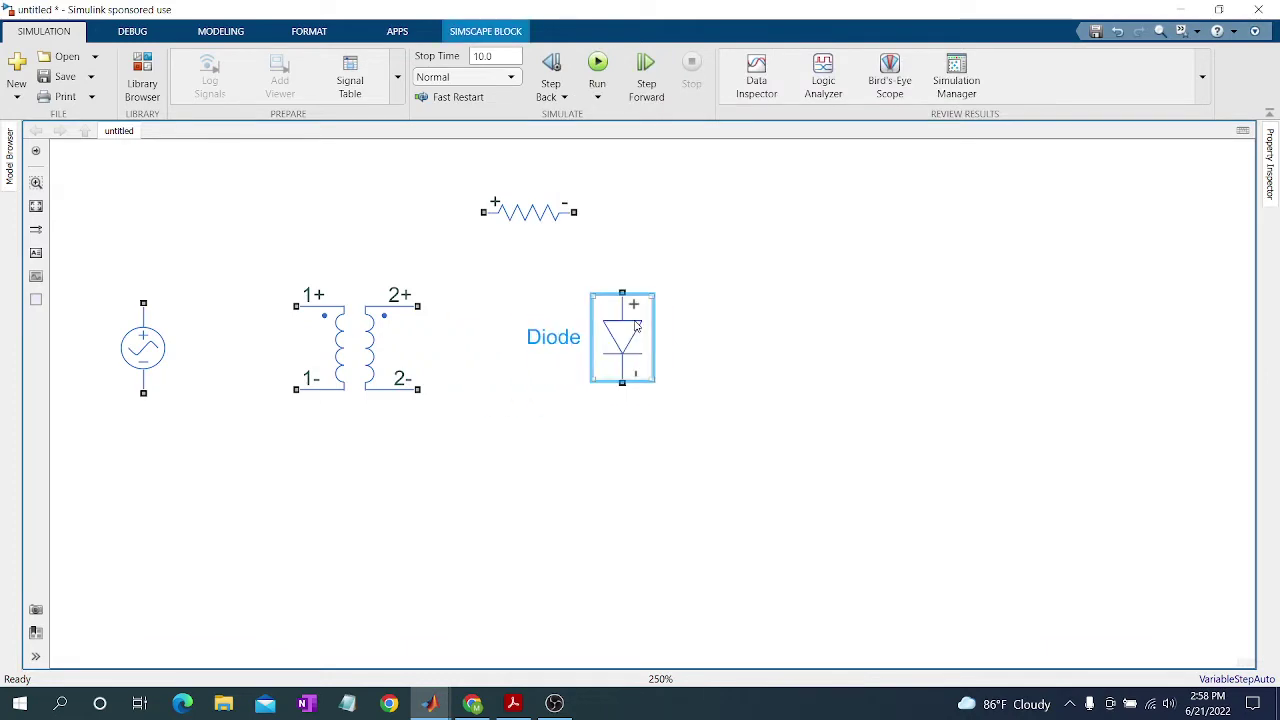
Add a DC Voltage Source below the diode and compare the layout with cliper.pdf.
click(513, 704)
click(513, 704)
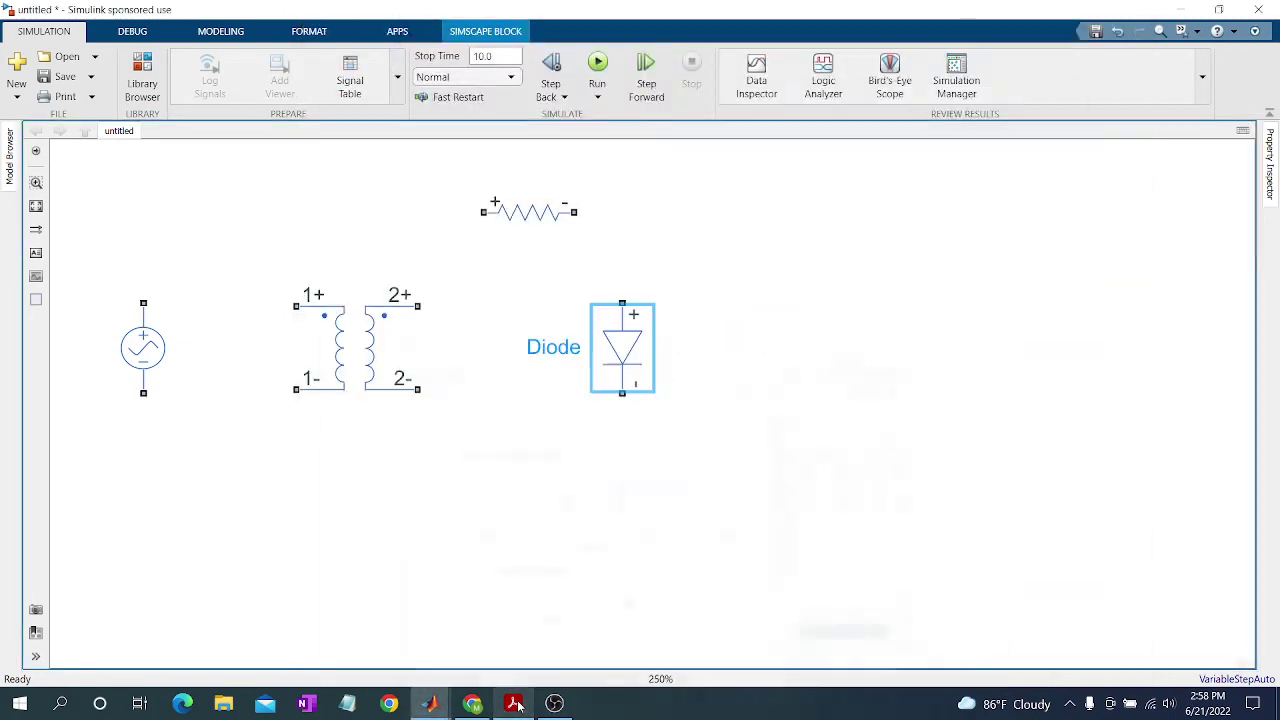
click(126, 76)
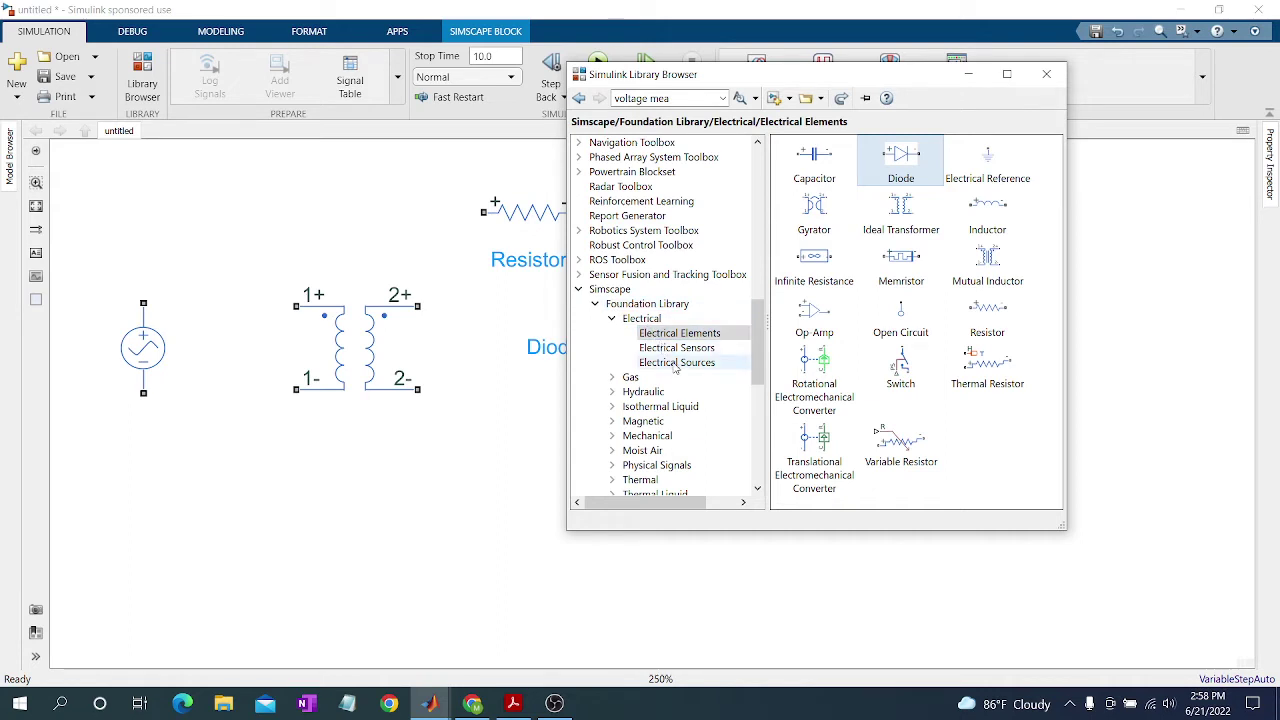
click(676, 363)
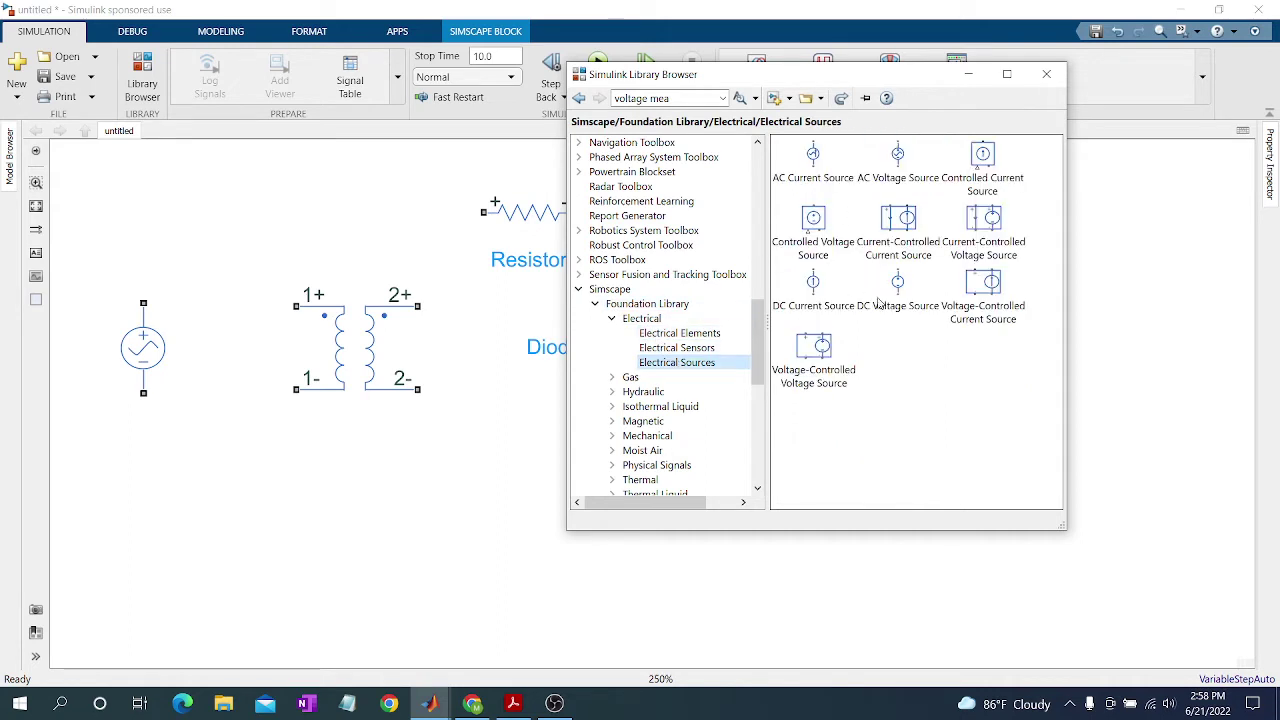
mouse_move(905, 295)
mouse_down()
mouse_move(528, 457)
mouse_move(622, 493)
mouse_up()
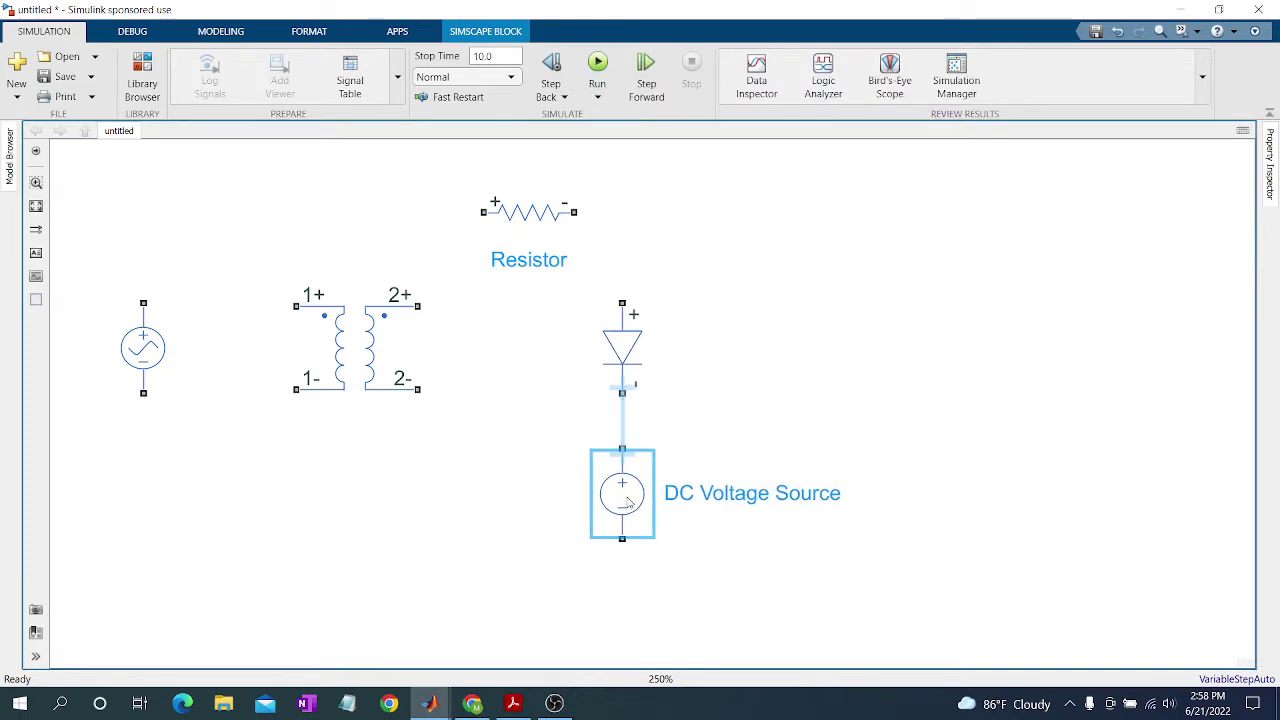
click(513, 703)
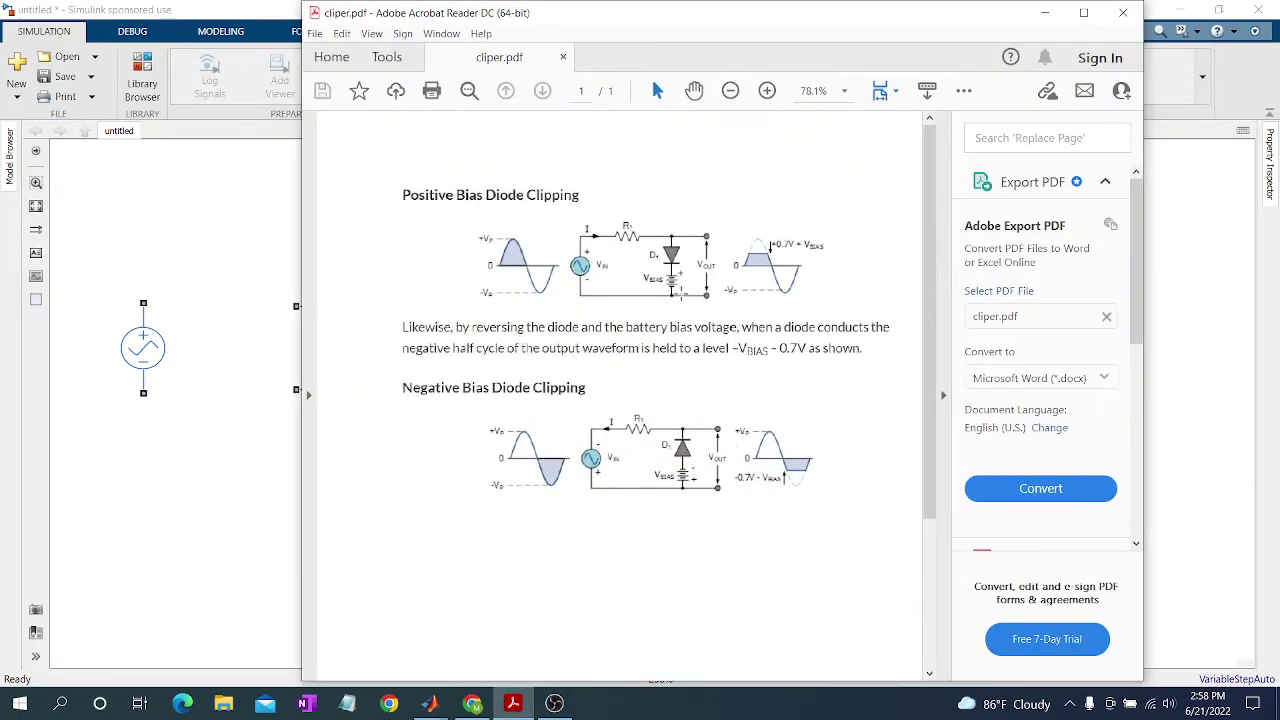
click(513, 703)
click(513, 703)
click(521, 712)
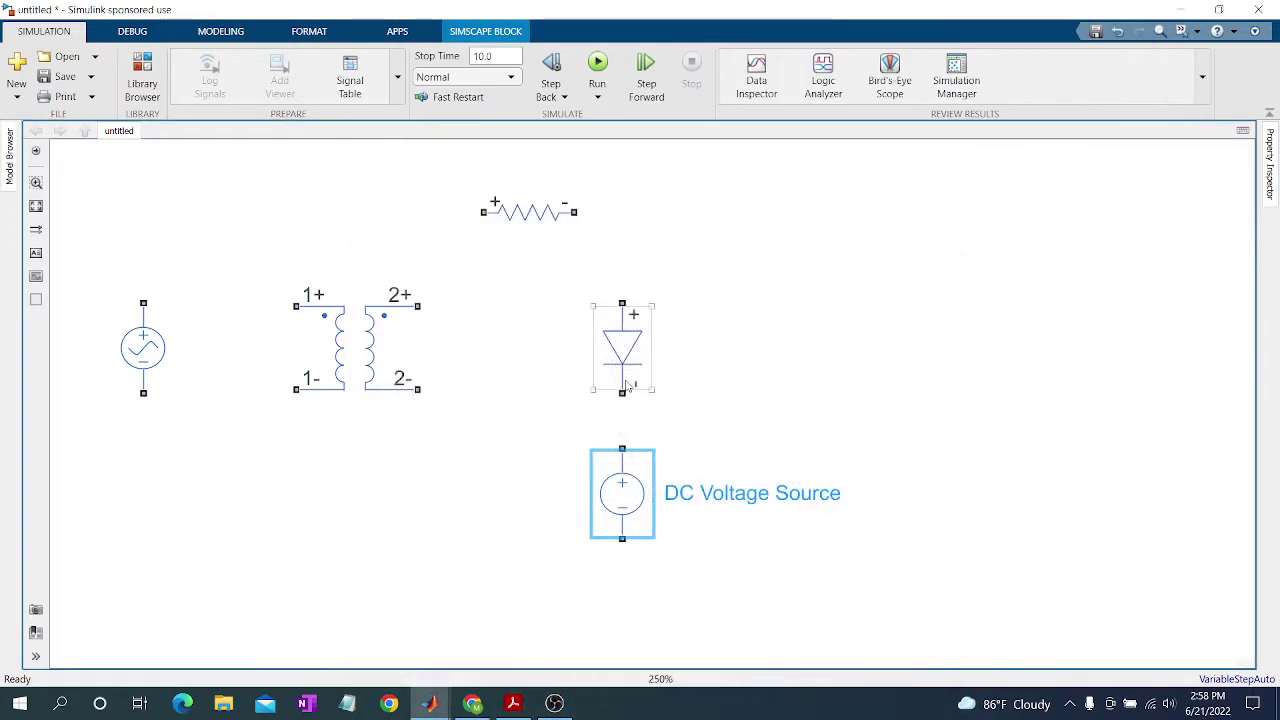
Wire AC source to transformer 1+/1-, then 2+ through resistor, diode, DC source back to 2-.
drag(627, 386, 627, 366)
click(153, 281)
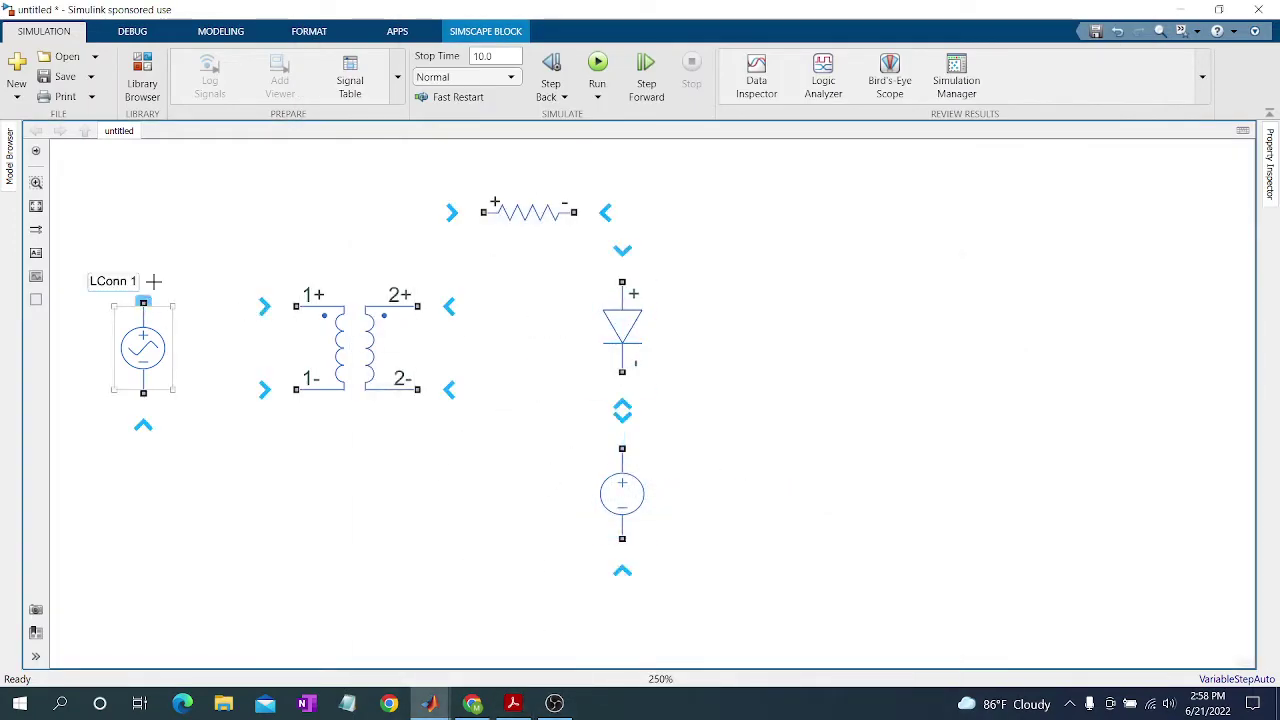
drag(153, 281, 296, 305)
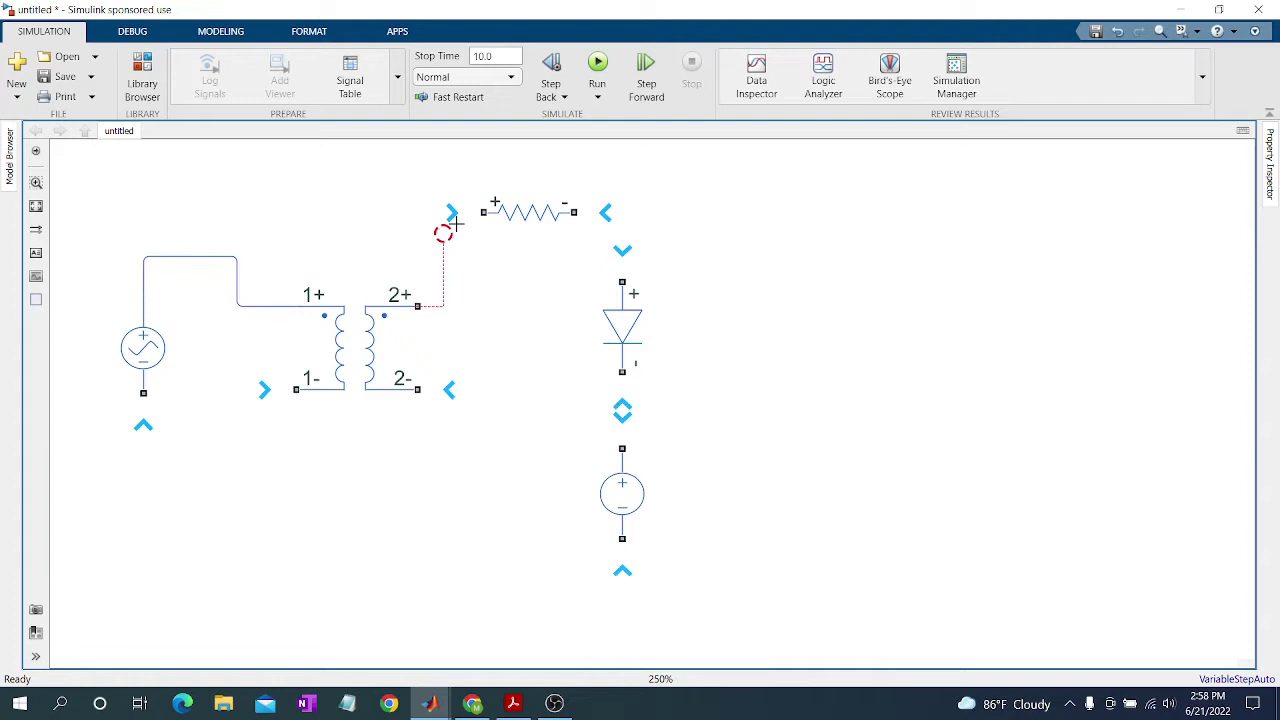
drag(418, 313, 483, 212)
drag(575, 208, 623, 285)
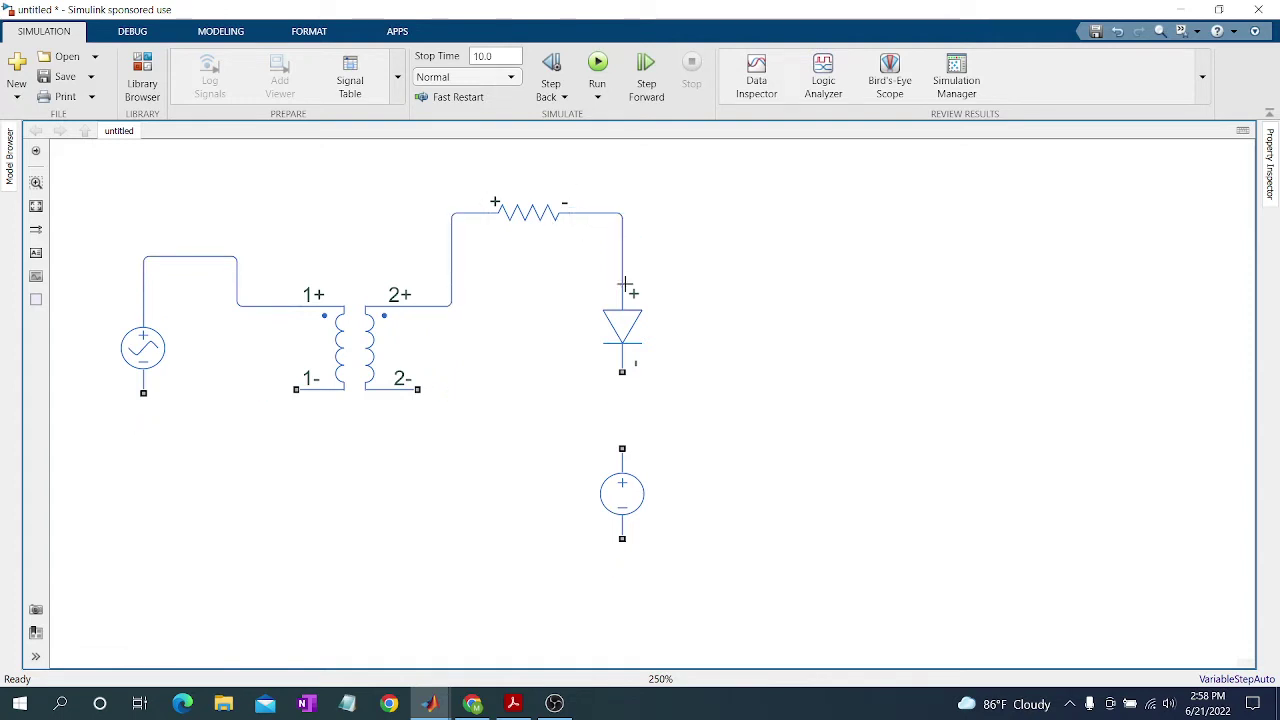
drag(622, 375, 622, 449)
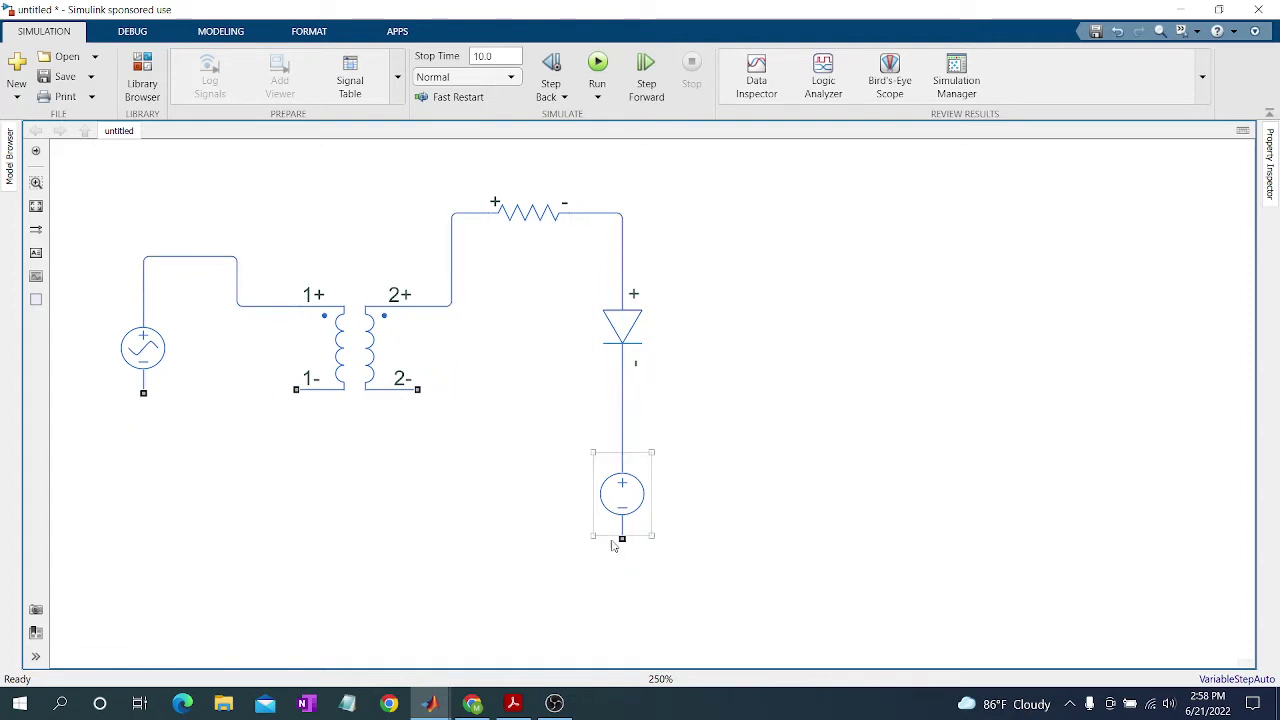
drag(624, 543, 577, 545)
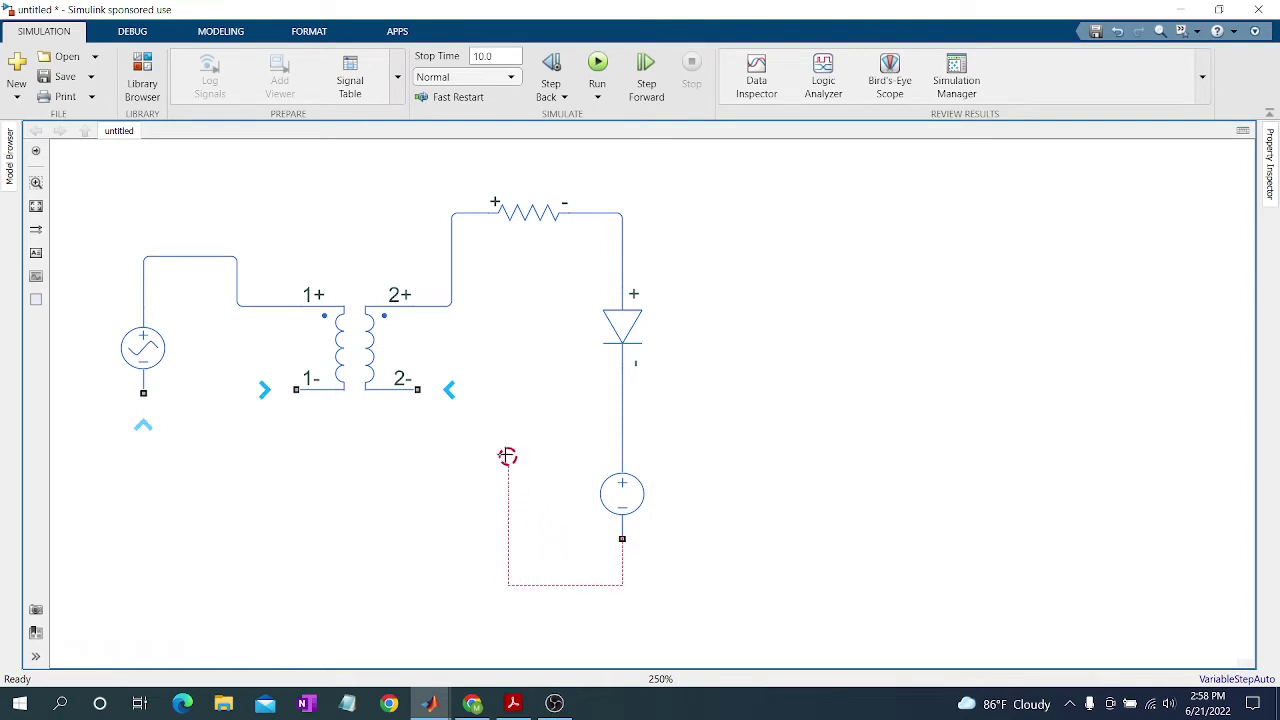
drag(507, 456, 443, 388)
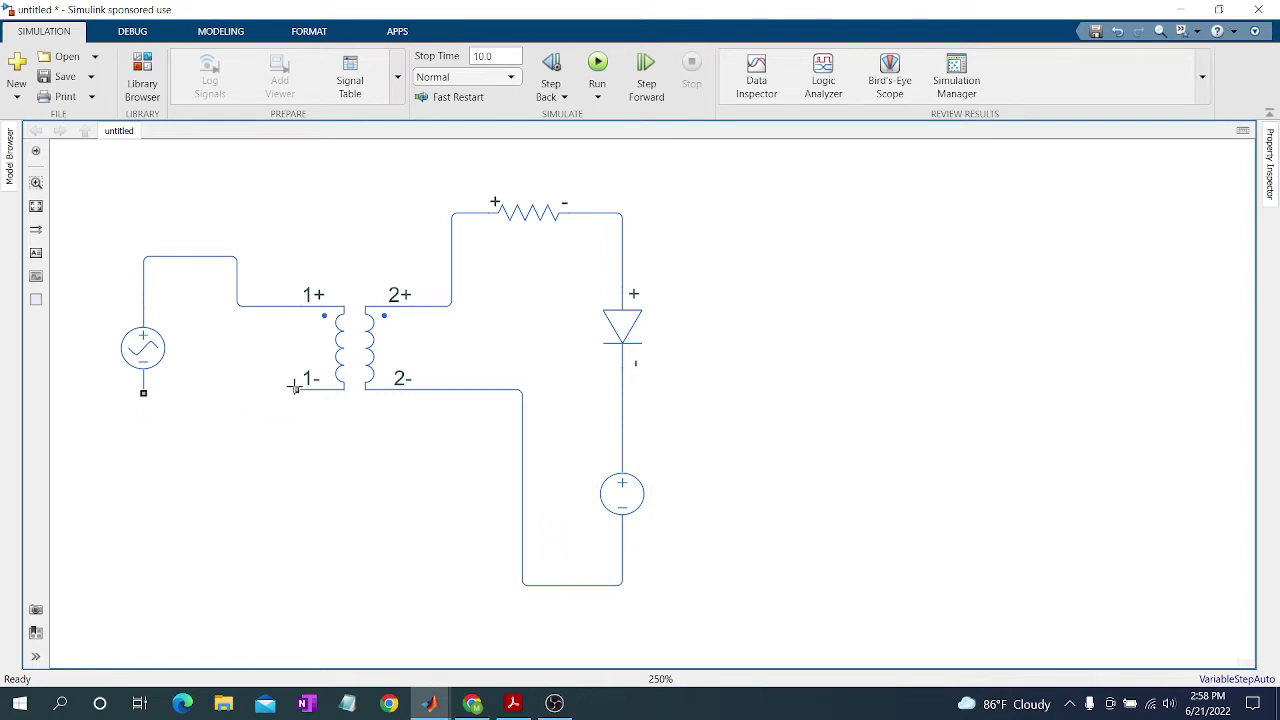
drag(294, 387, 155, 383)
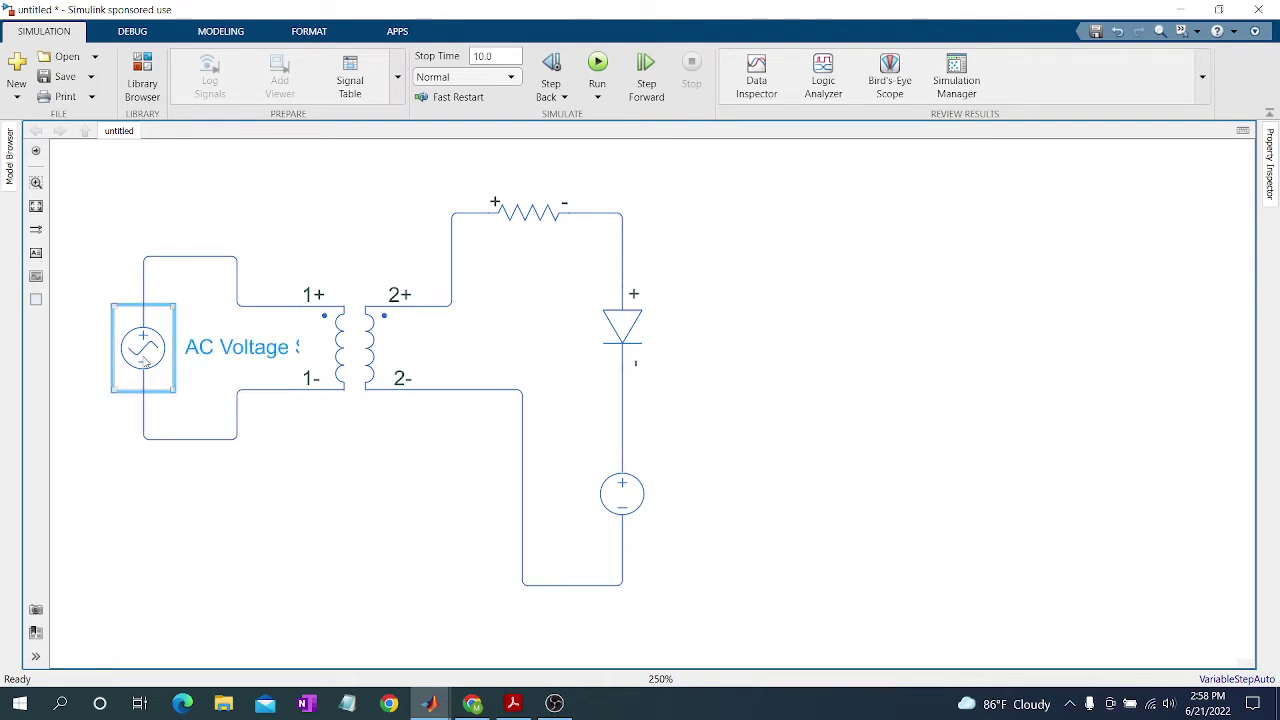
Set the AC Voltage Source peak amplitude to 20 V.
double_click(146, 360)
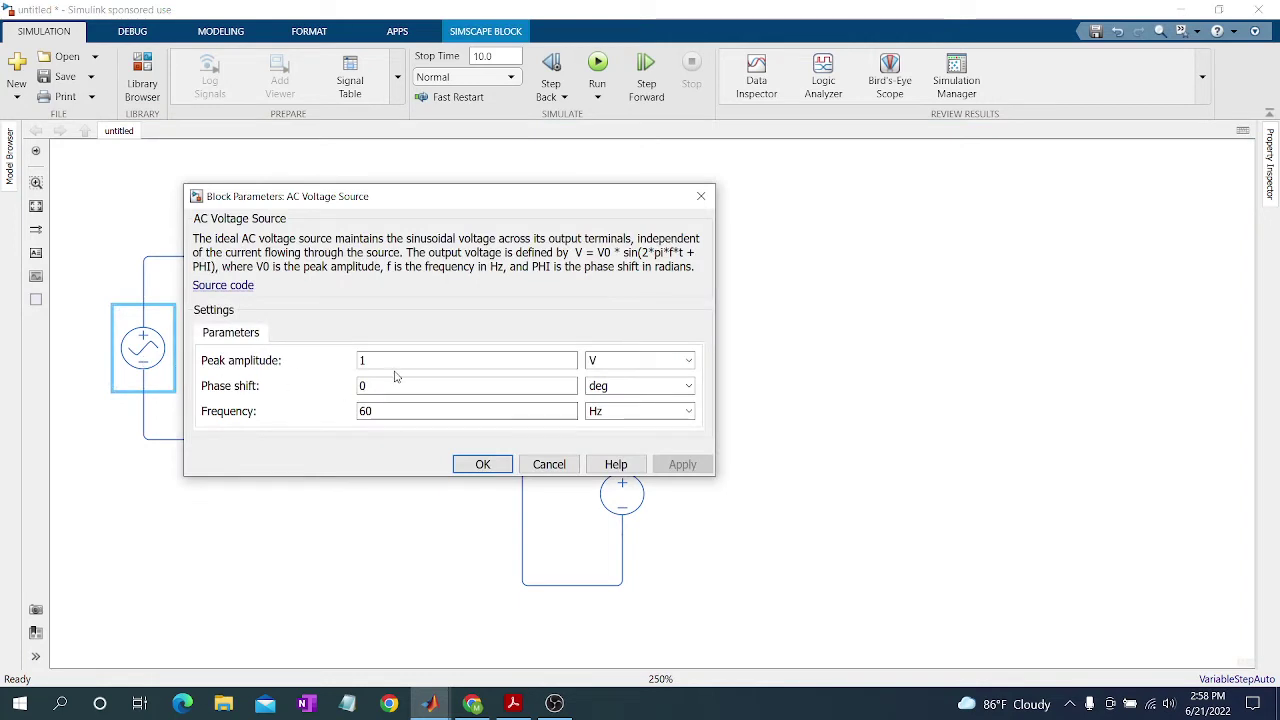
text(2)
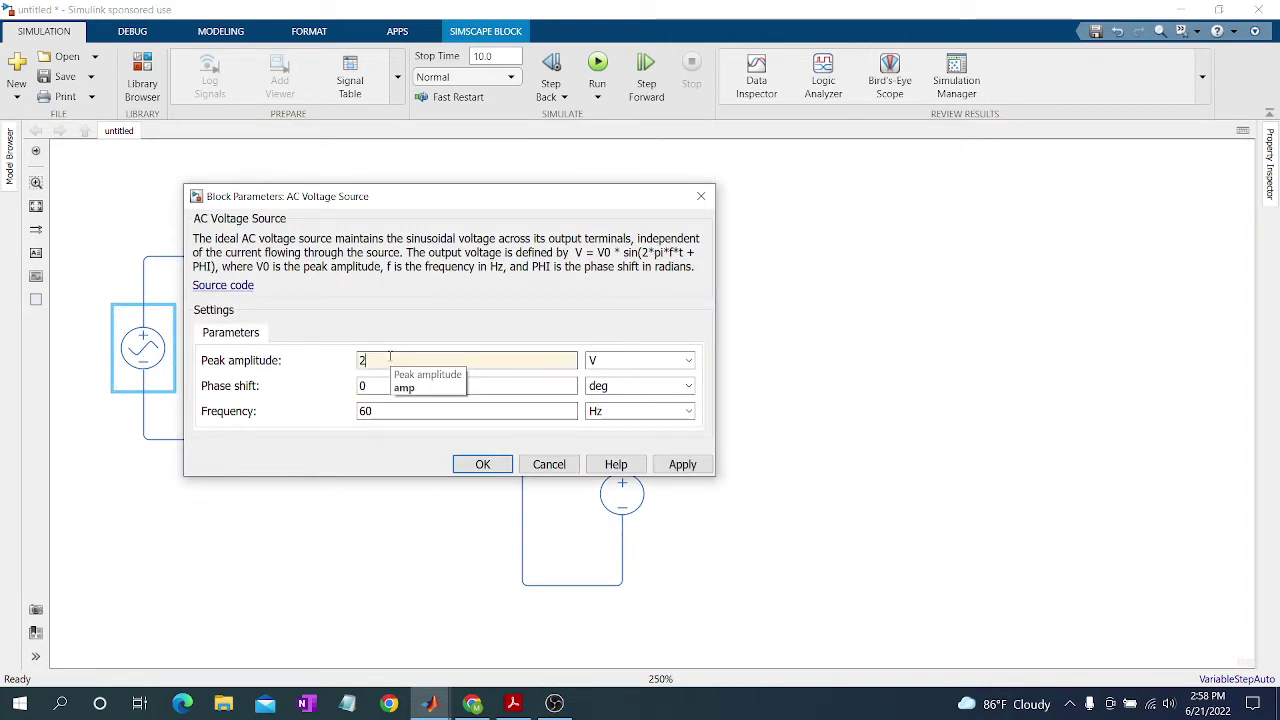
text(0)
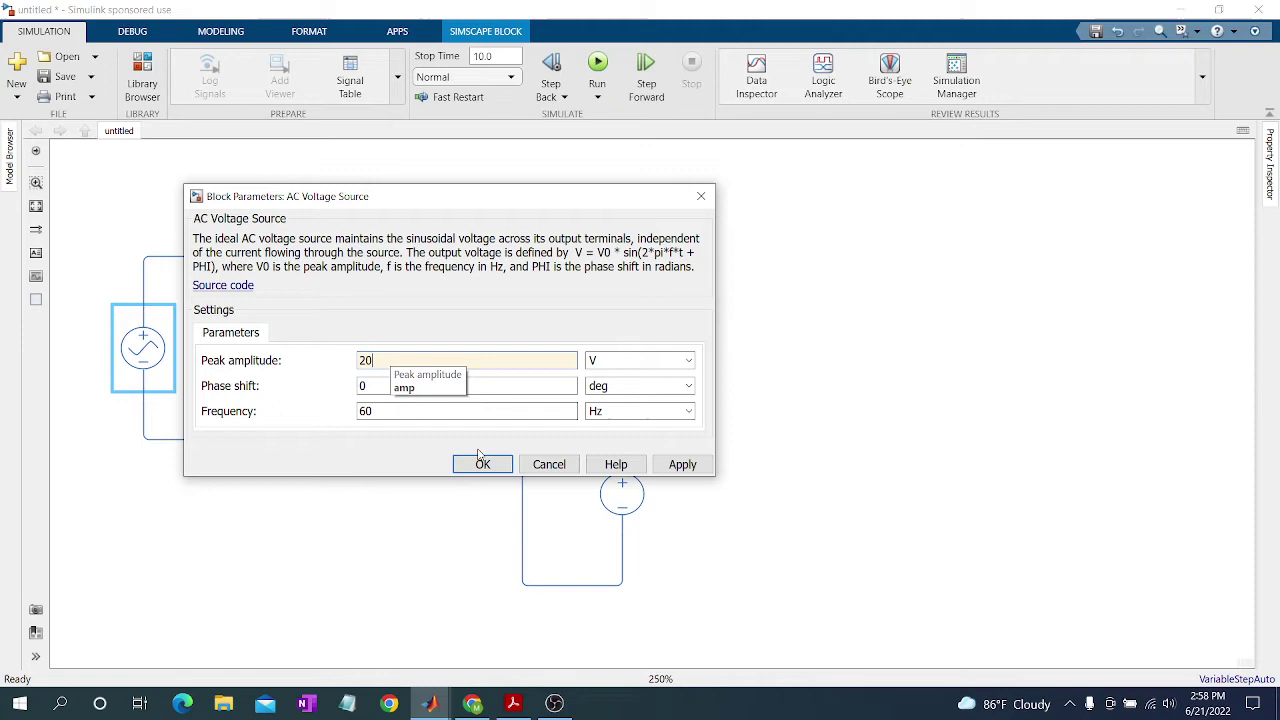
key(Return)
Set the Ideal Transformer winding ratio to 2.
click(330, 356)
double_click(330, 356)
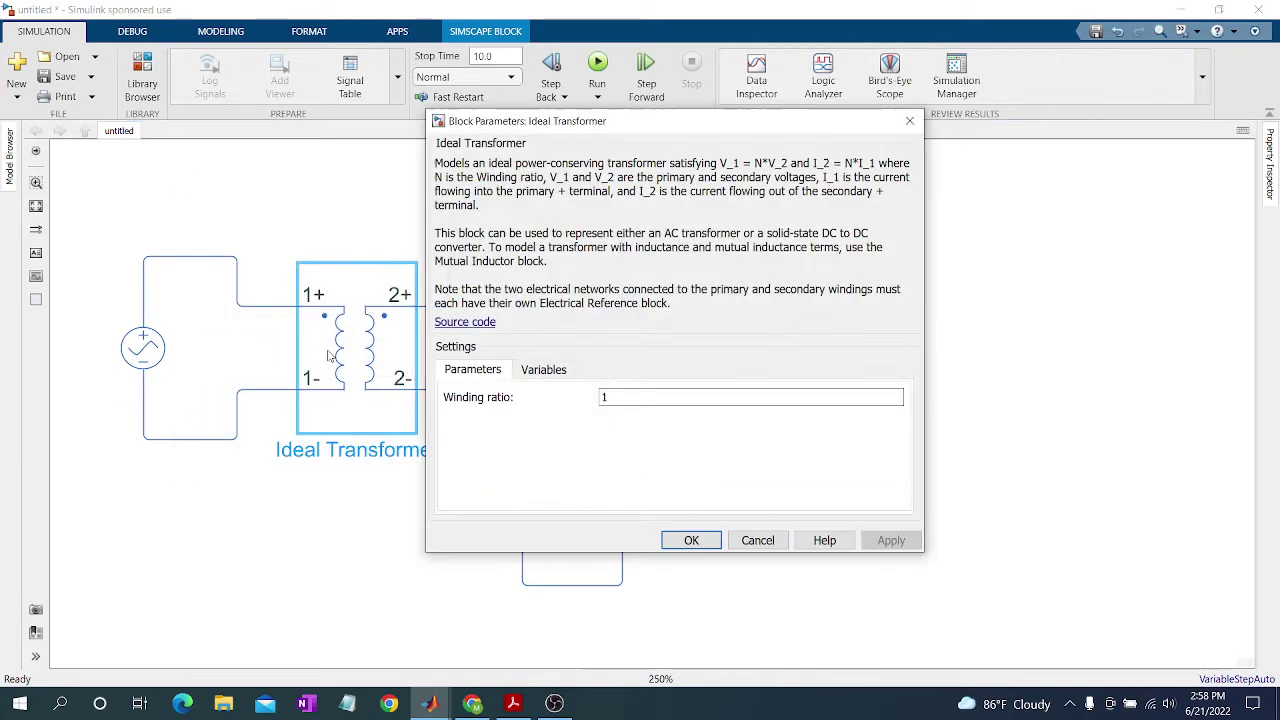
double_click(605, 397)
text(2)
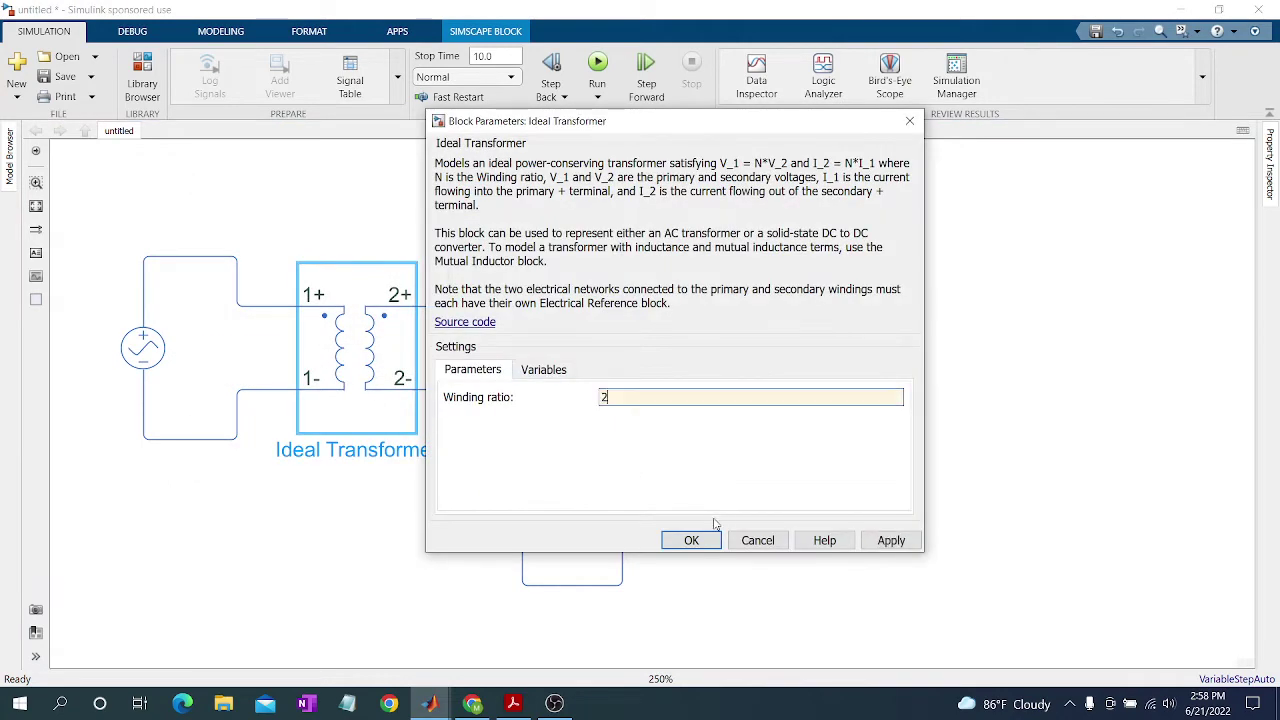
click(690, 539)
Change the Resistor's resistance unit to kOhm for 1 kOhm.
click(510, 214)
double_click(510, 214)
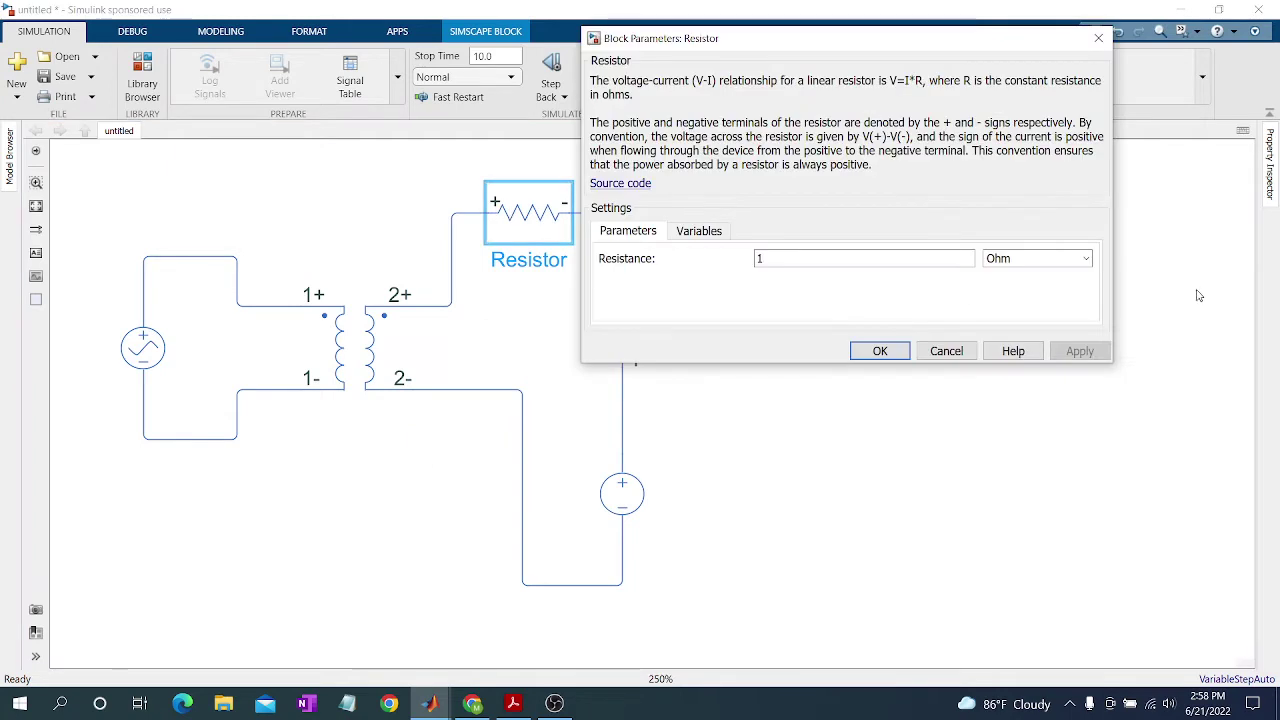
click(1089, 260)
click(1005, 320)
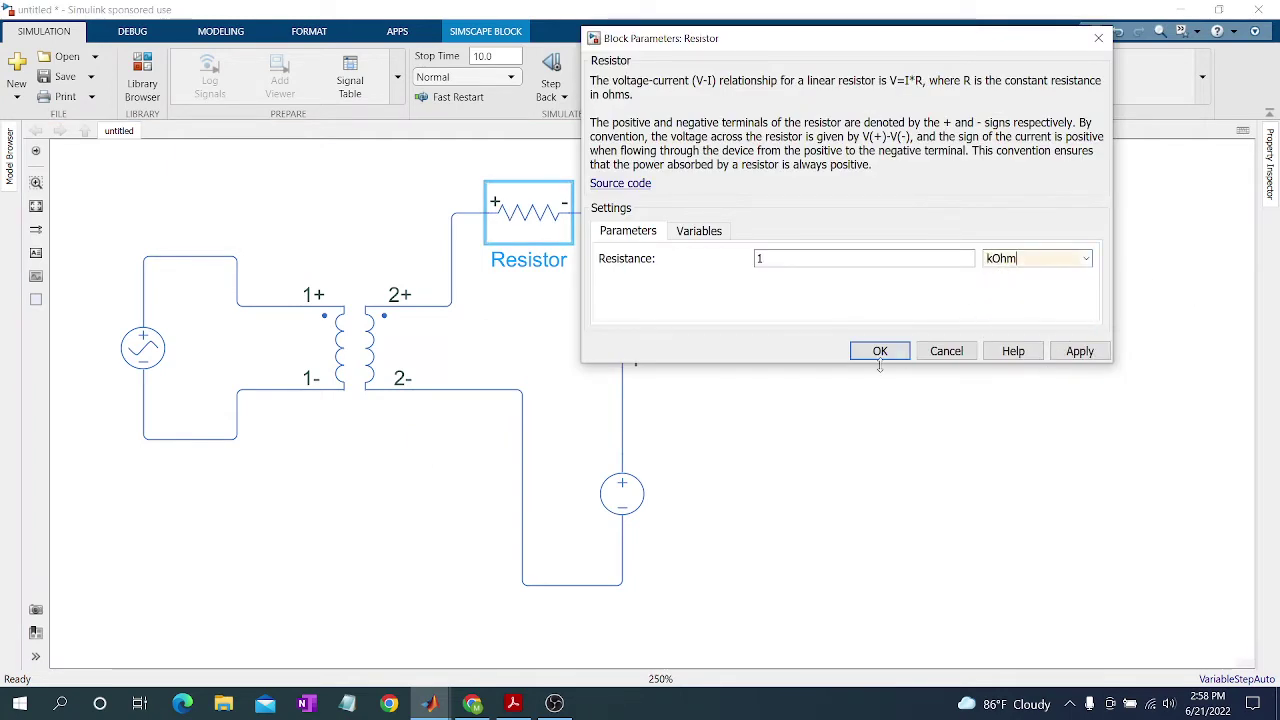
click(877, 355)
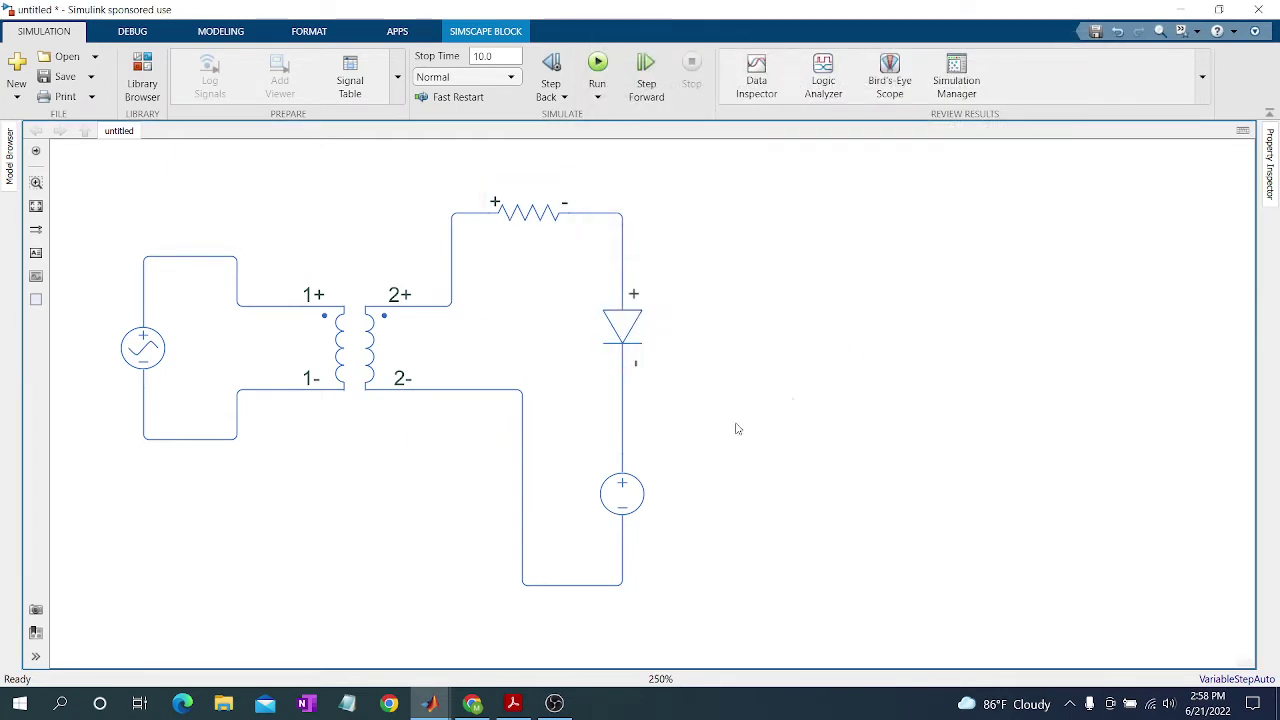
Set the DC Voltage Source constant voltage to 5 V.
click(640, 500)
double_click(640, 500)
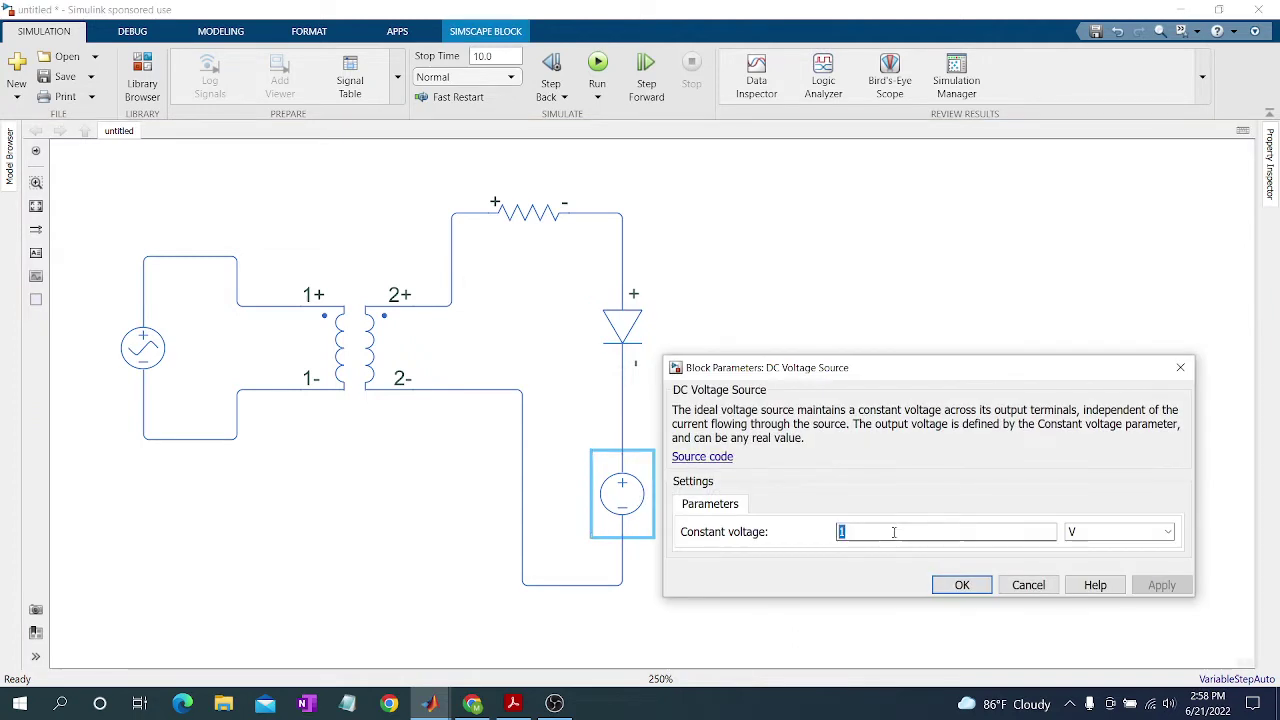
text(5)
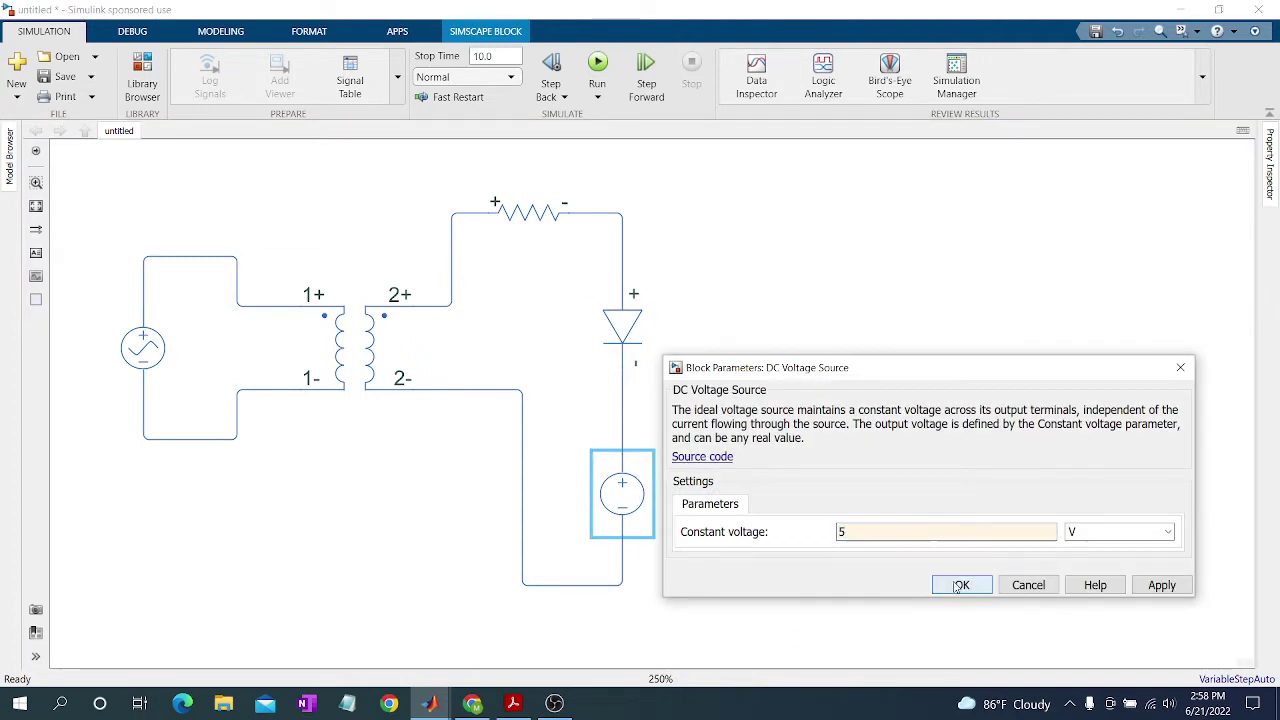
click(960, 585)
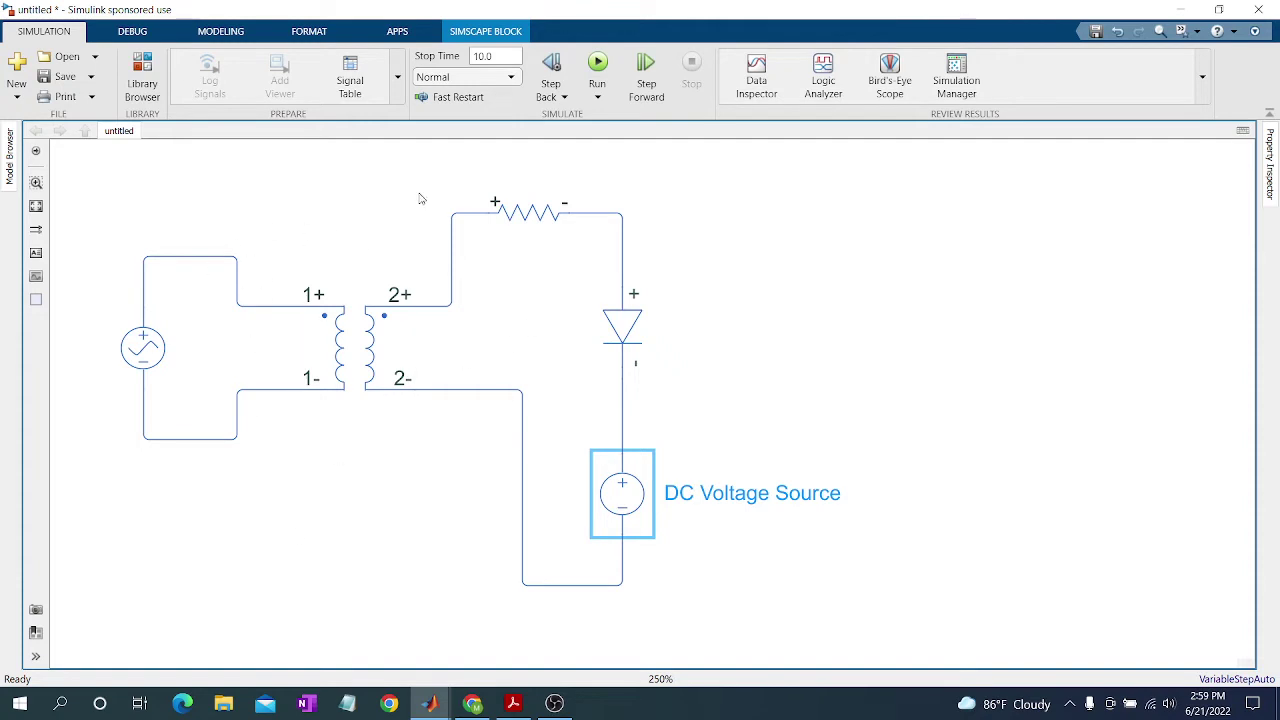
Add a Solver Configuration block from Simscape Utilities to the model.
click(150, 76)
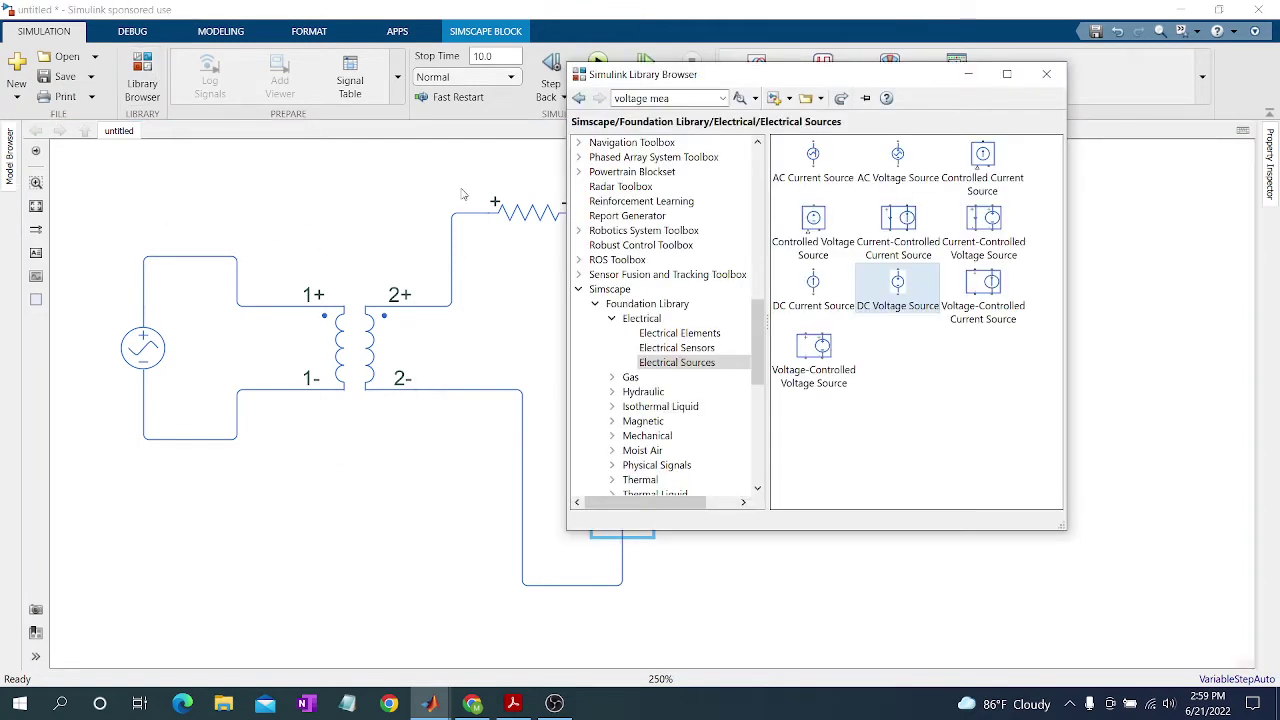
click(595, 304)
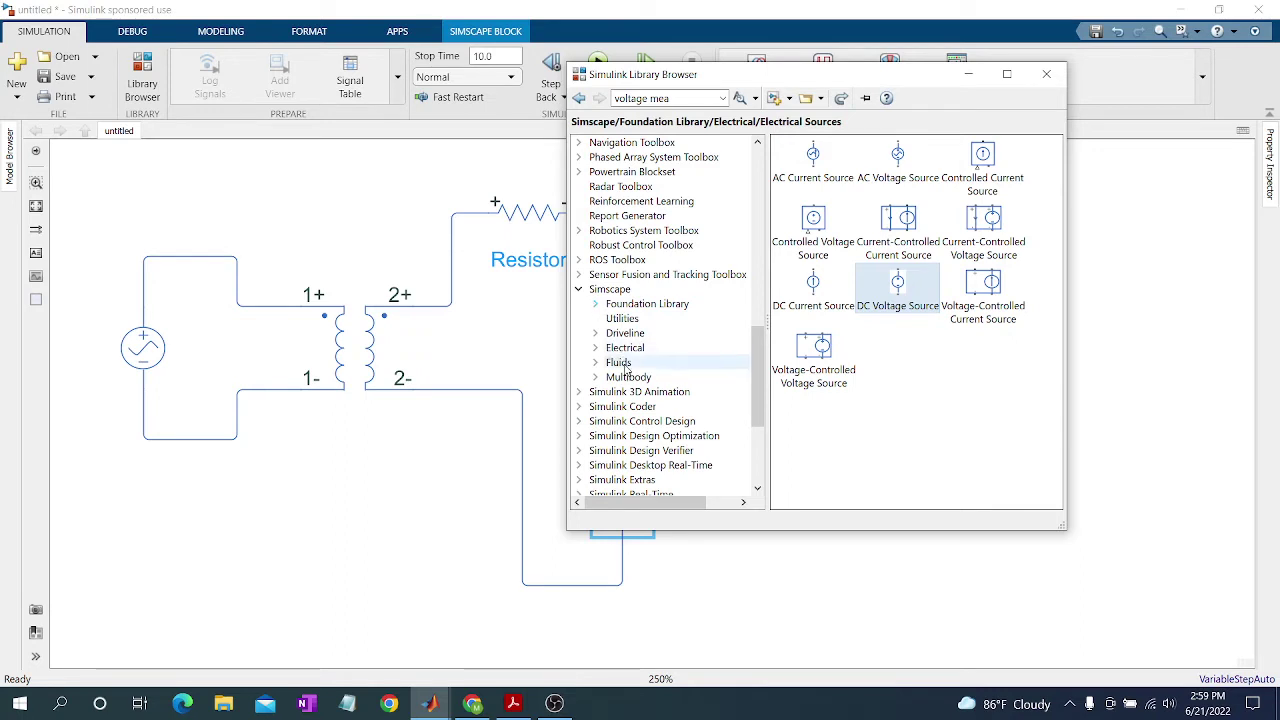
click(595, 304)
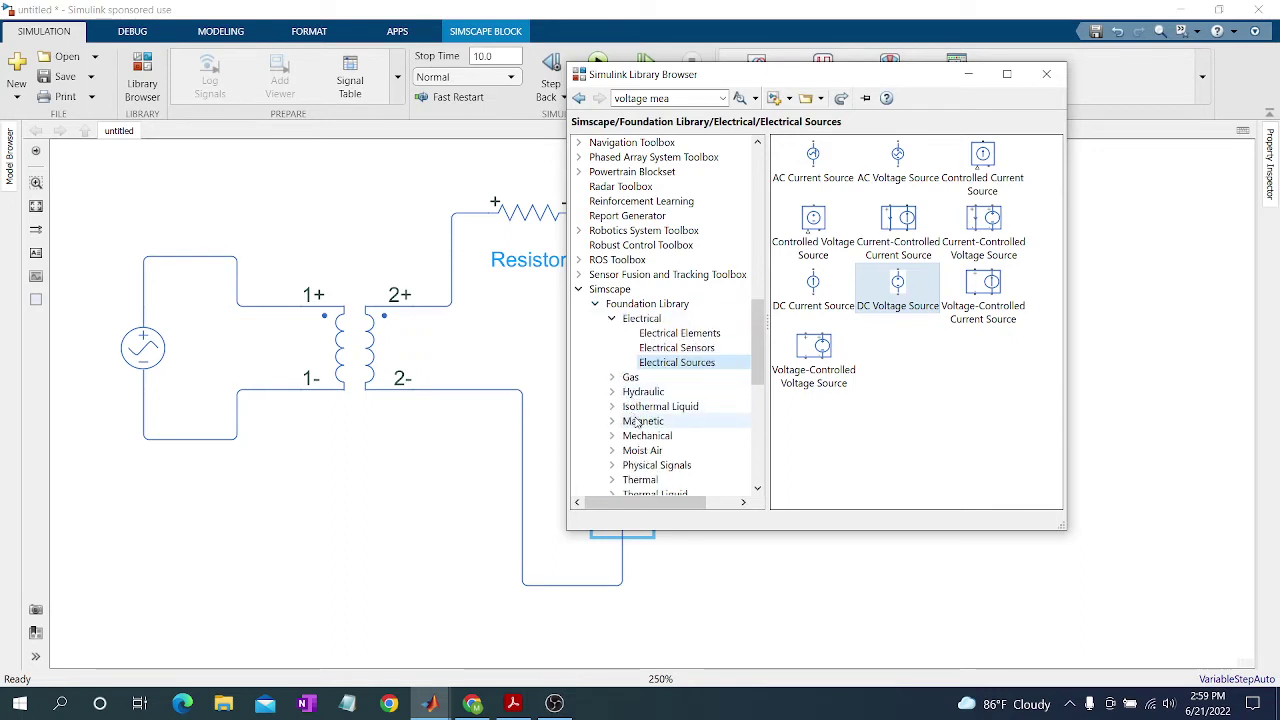
scroll(640, 430, down, 1)
click(640, 480)
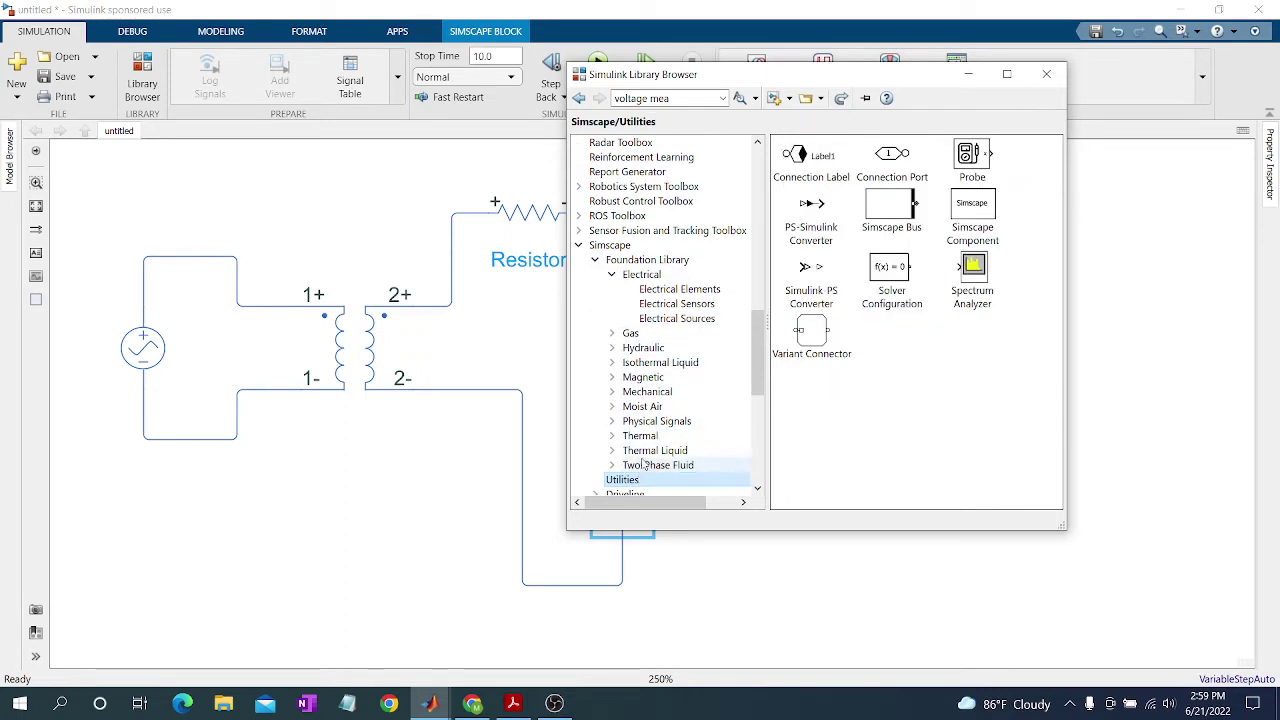
mouse_move(892, 275)
mouse_down()
mouse_move(256, 489)
mouse_move(200, 532)
mouse_up()
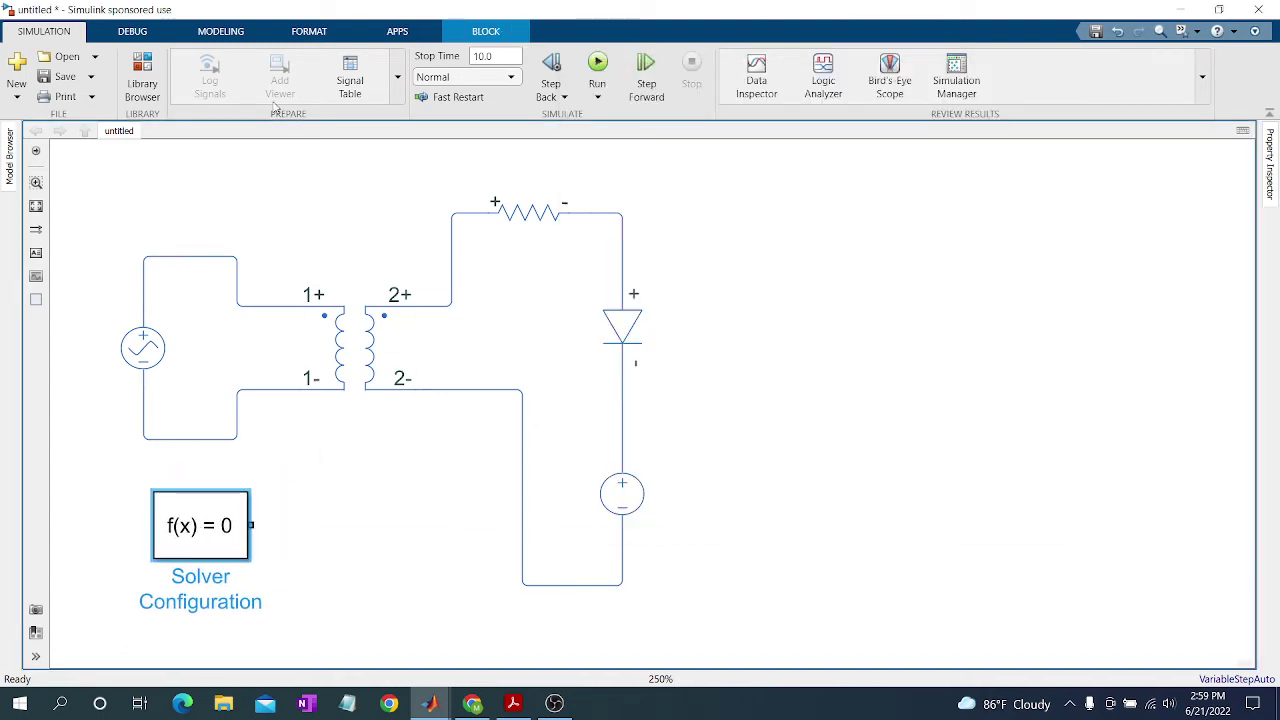
Place an Electrical Reference block from Electrical Elements beside the solver block.
click(142, 75)
click(679, 289)
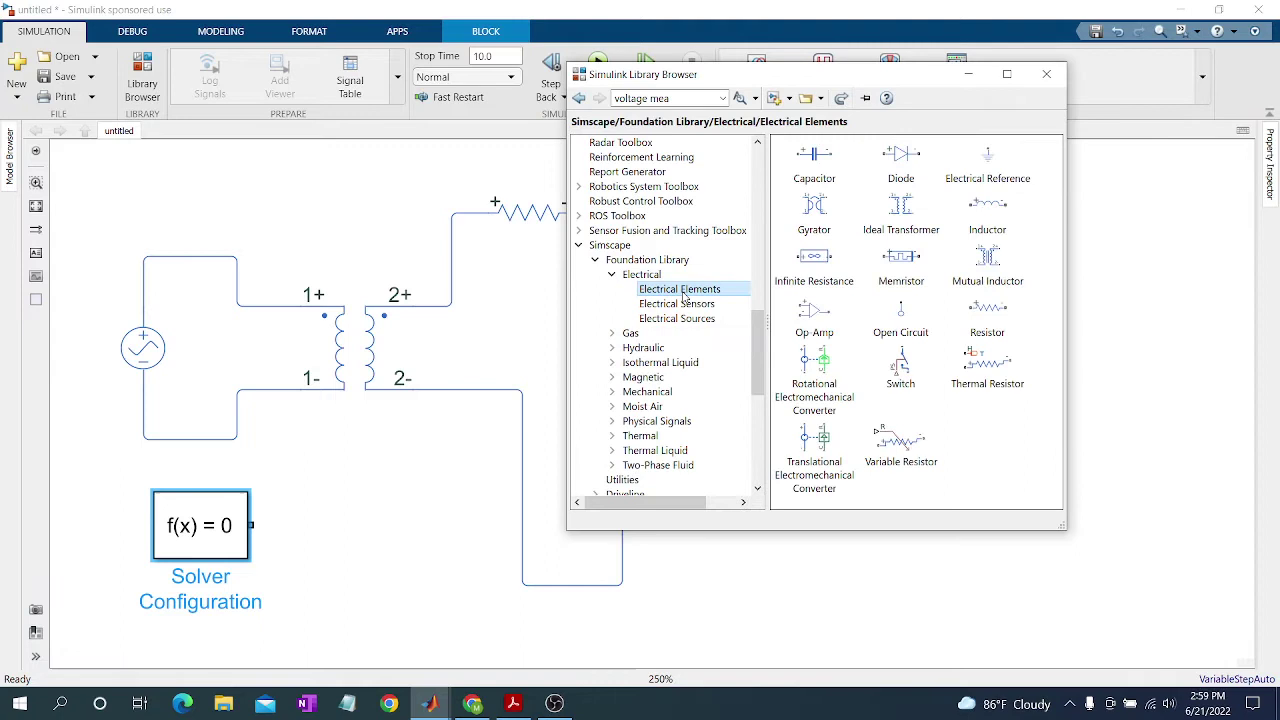
drag(987, 160, 311, 490)
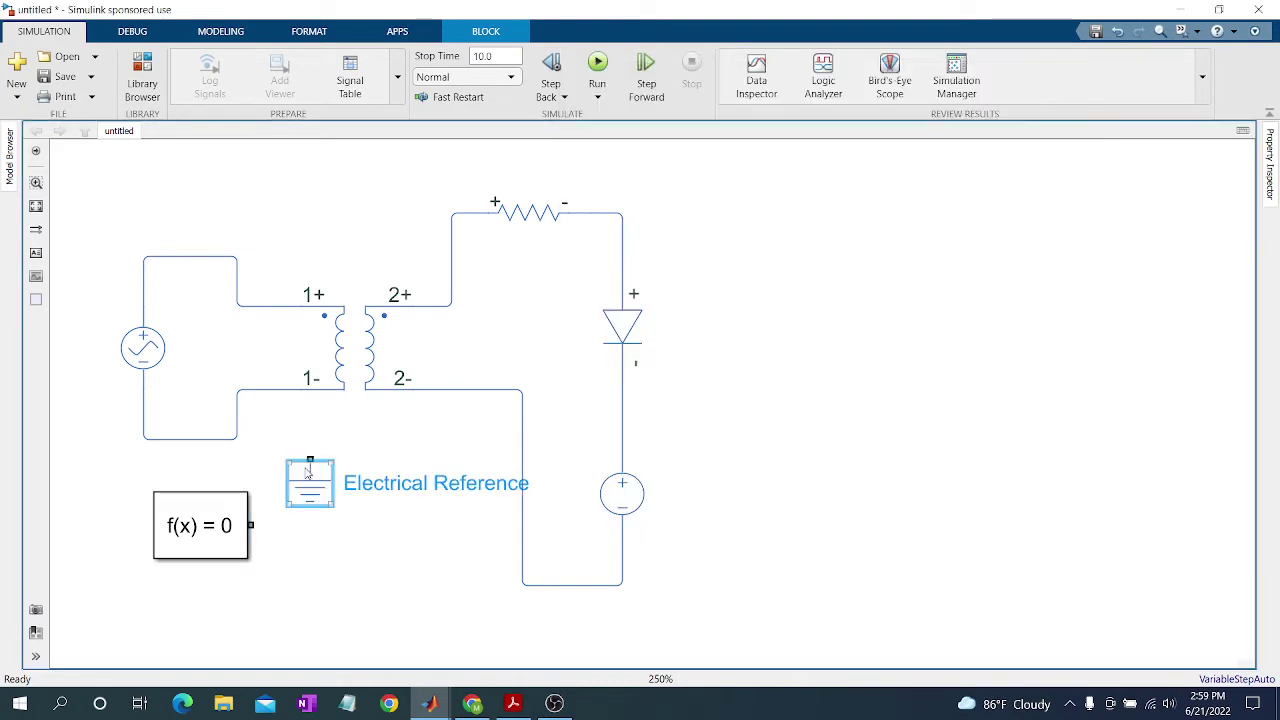
Duplicate the Electrical Reference block with copy and paste.
right_click(311, 484)
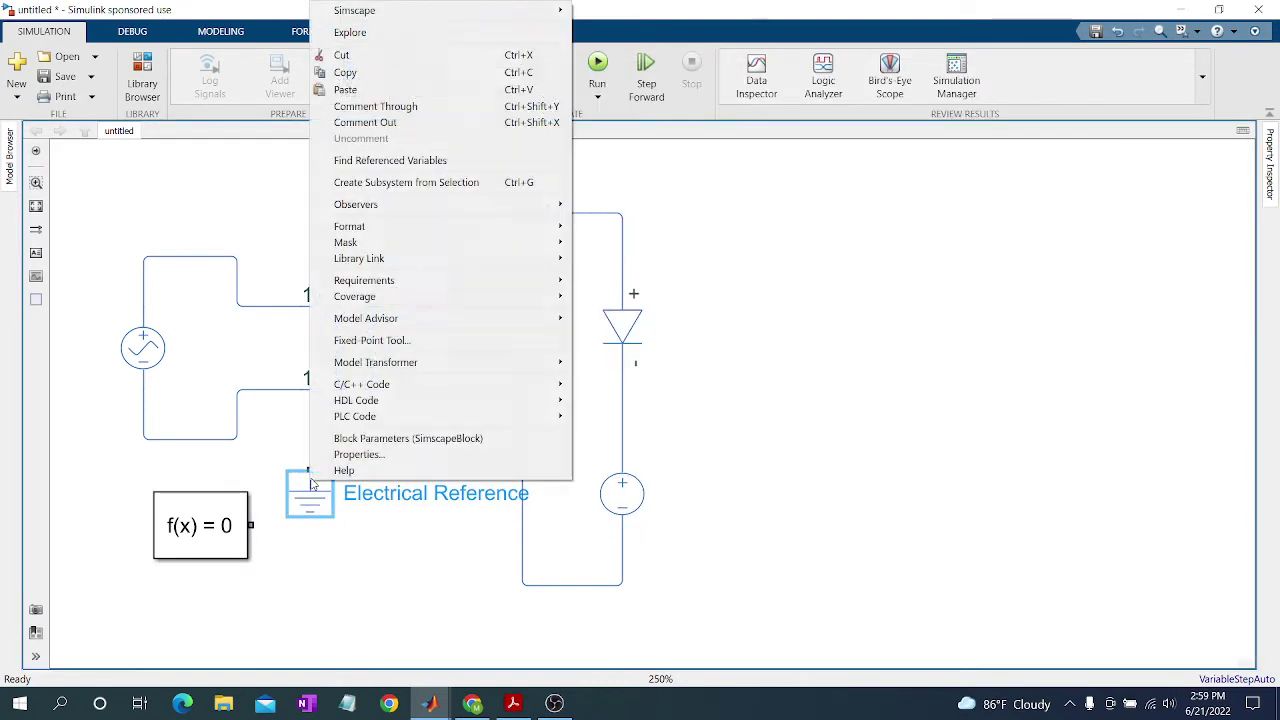
click(345, 73)
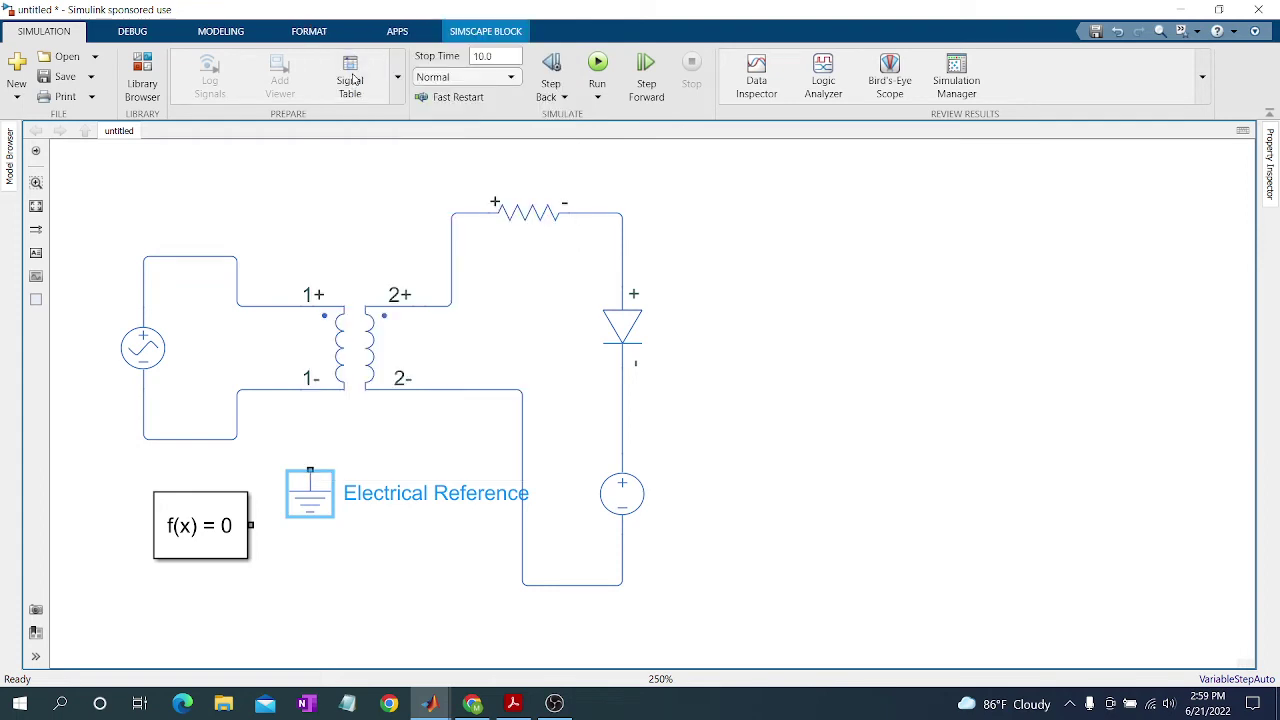
right_click(371, 507)
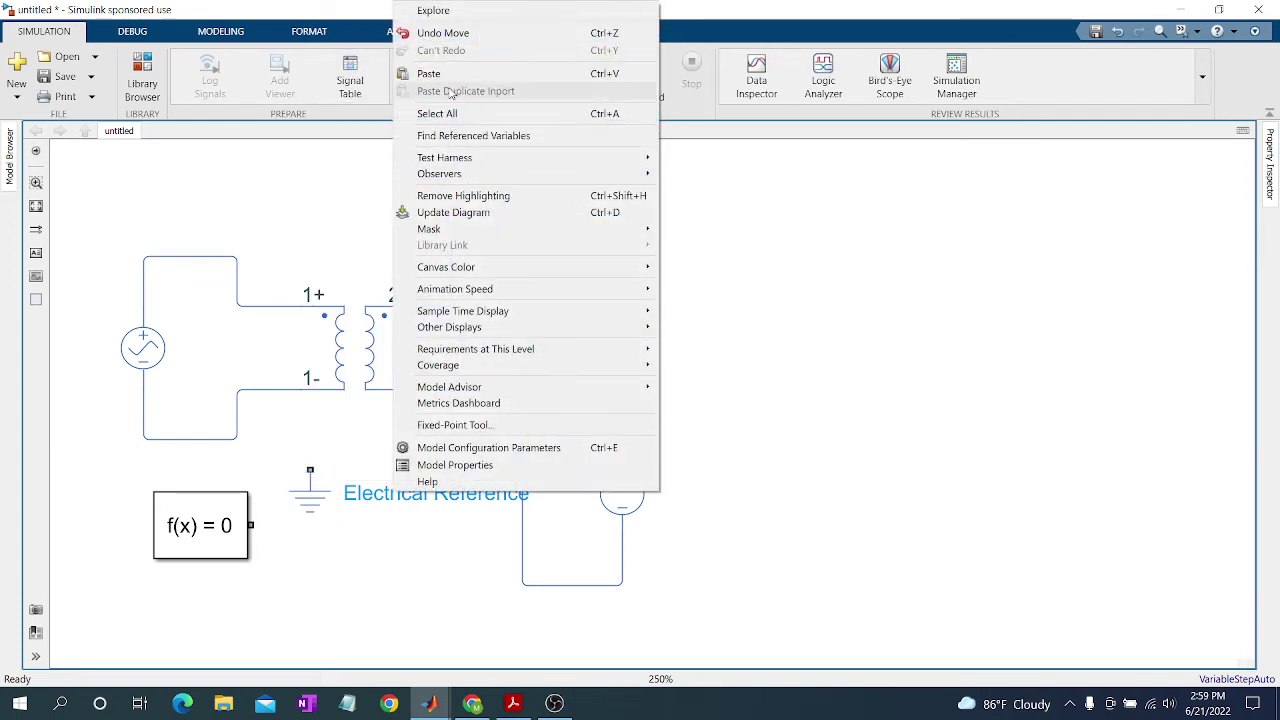
key(Escape)
key(ctrl+v)
Wire grounds to the 1- and 2- lines and connect Solver Configuration to the primary ground.
drag(310, 488, 258, 400)
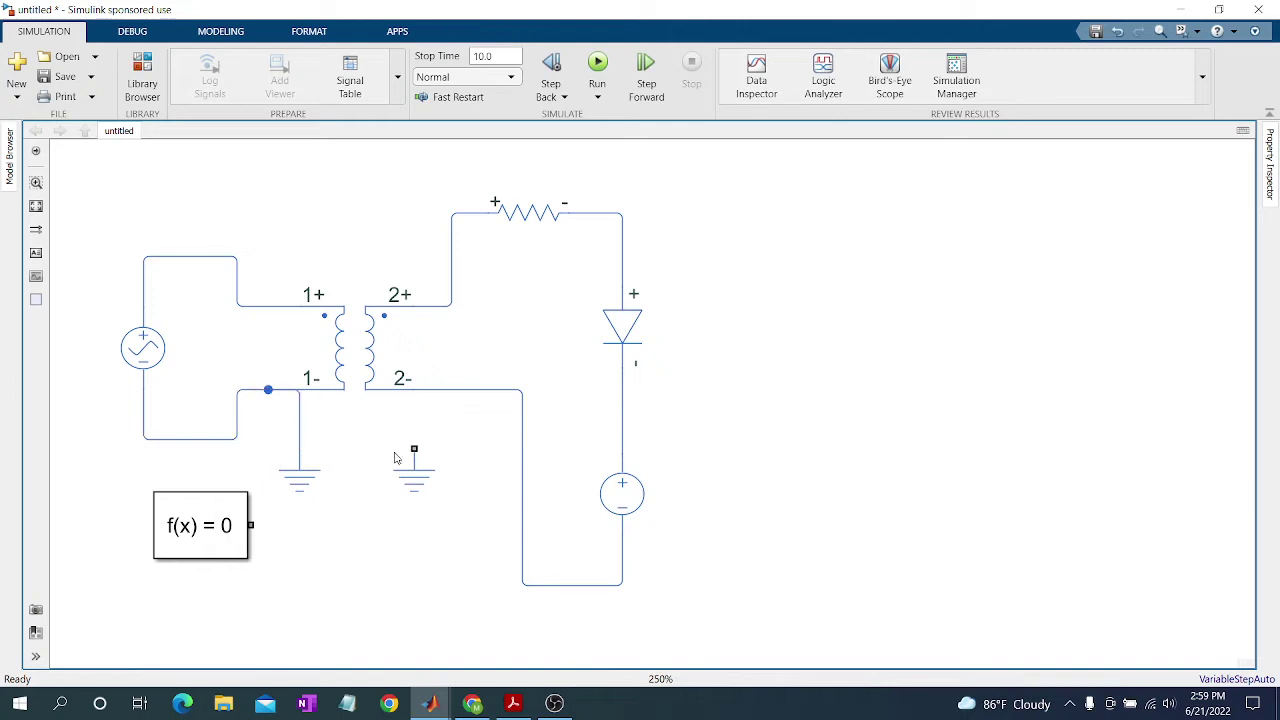
drag(414, 448, 437, 388)
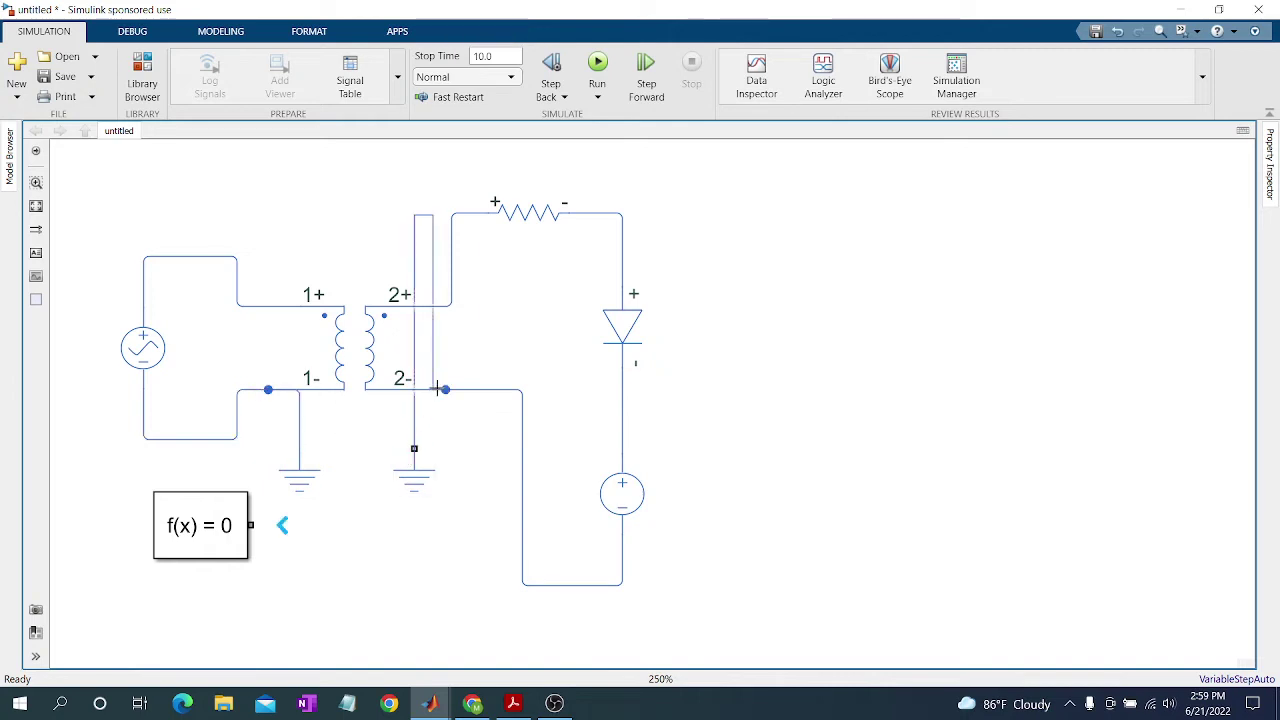
drag(425, 220, 419, 465)
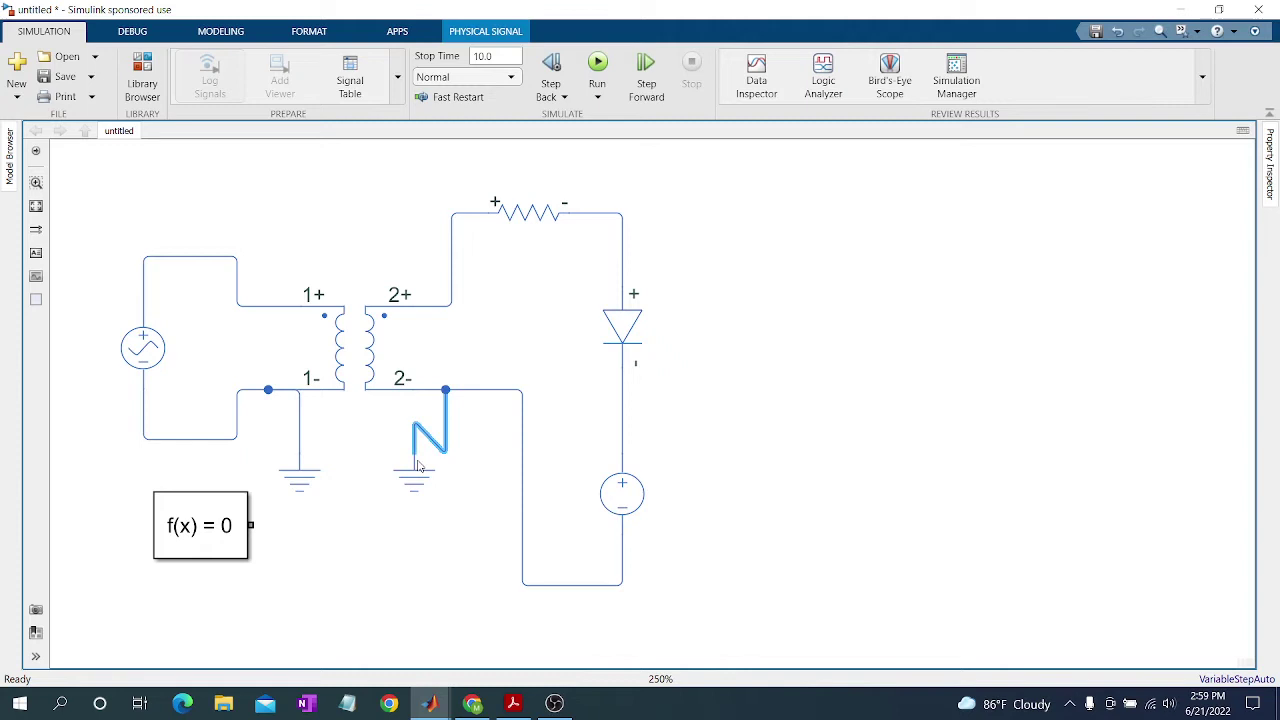
click(373, 430)
click(476, 495)
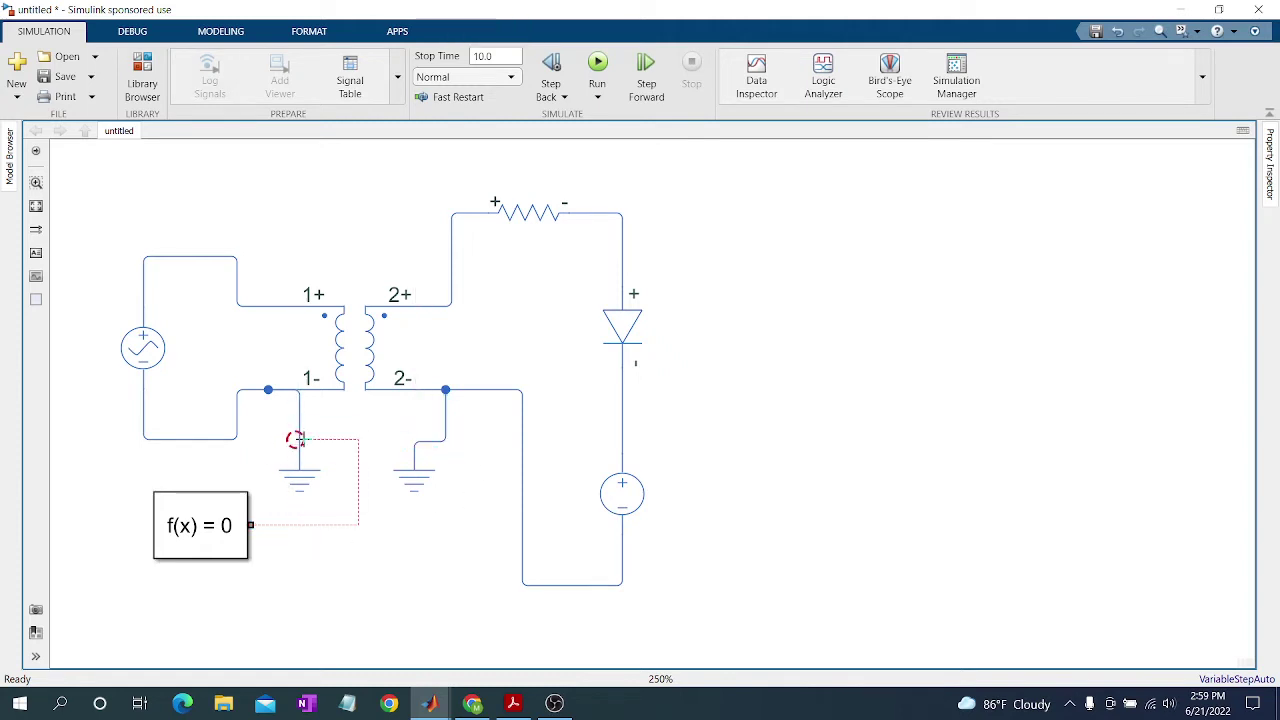
drag(302, 440, 299, 421)
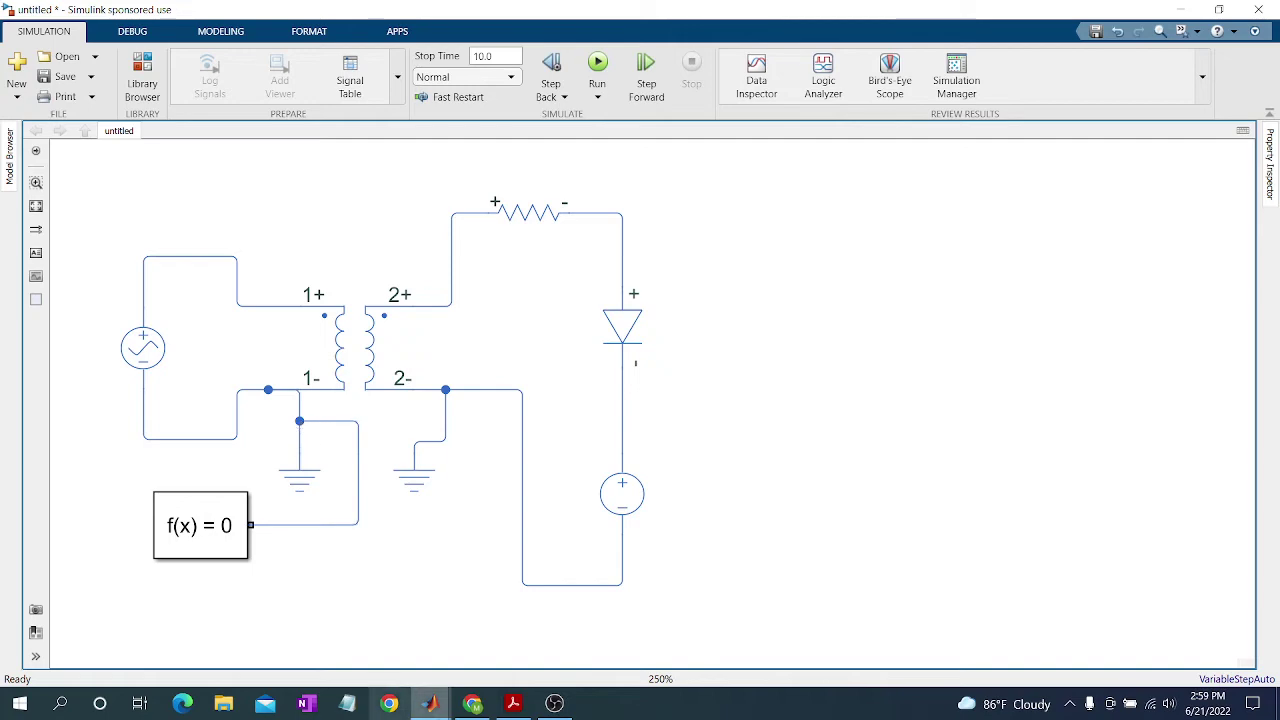
click(512, 704)
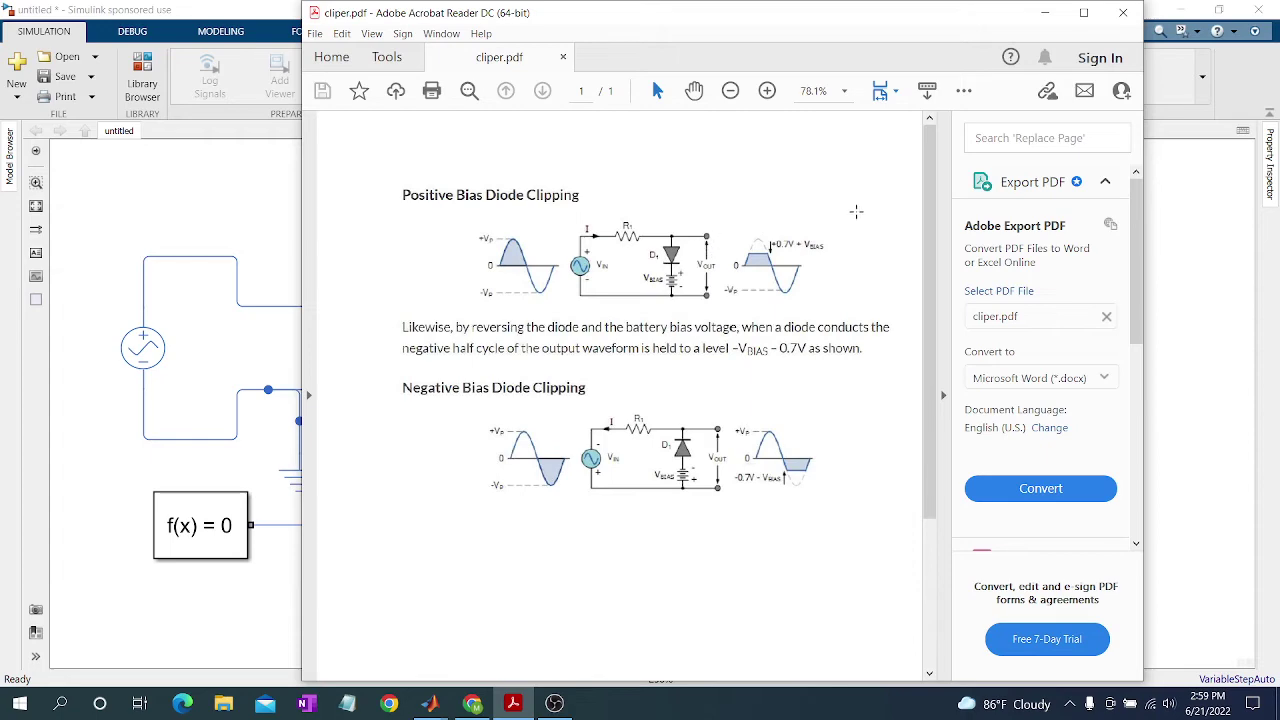
Drag a Voltage Sensor from Electrical Sensors to the right of the diode.
click(280, 640)
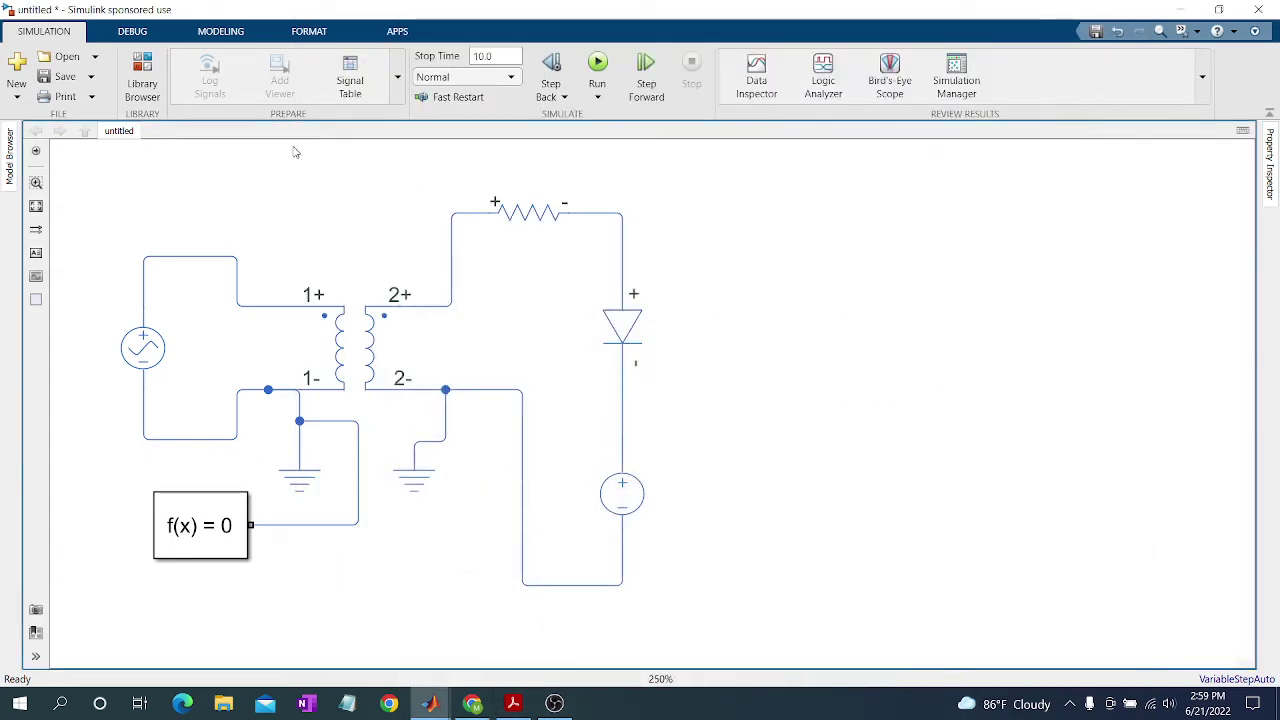
click(142, 75)
click(661, 304)
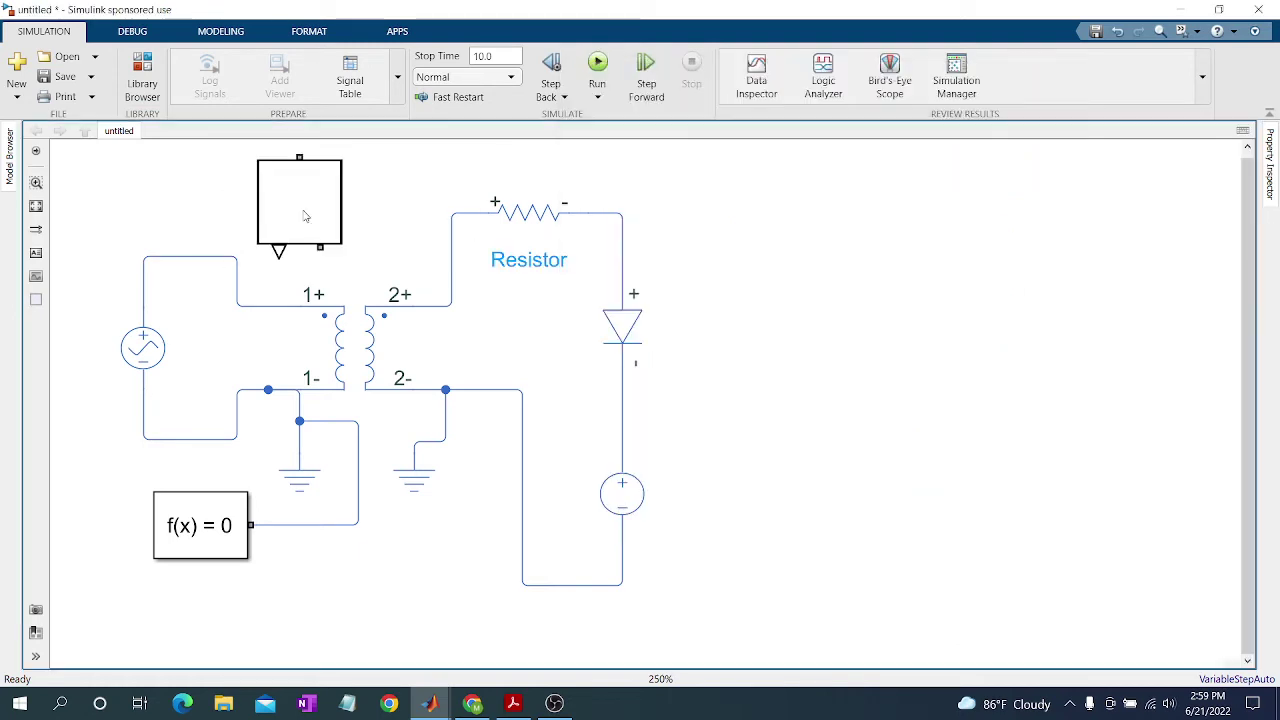
mouse_move(876, 172)
mouse_down()
mouse_move(830, 230)
mouse_move(812, 366)
mouse_up()
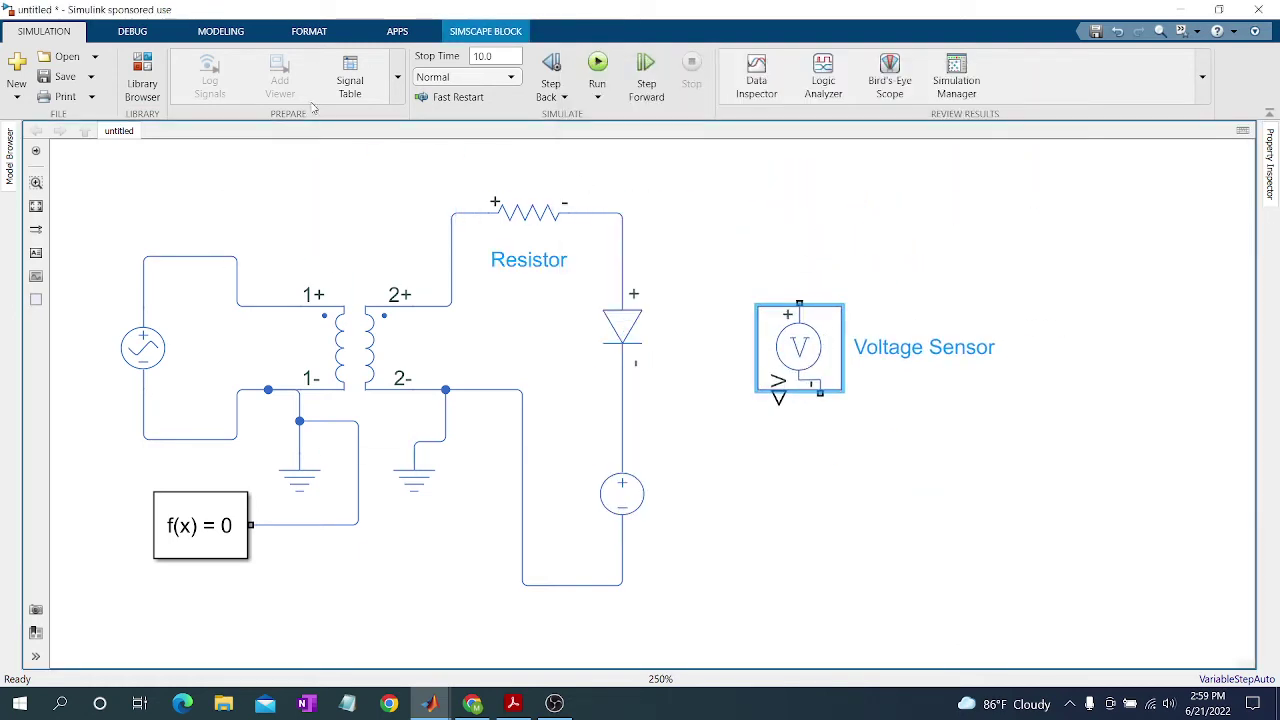
click(155, 65)
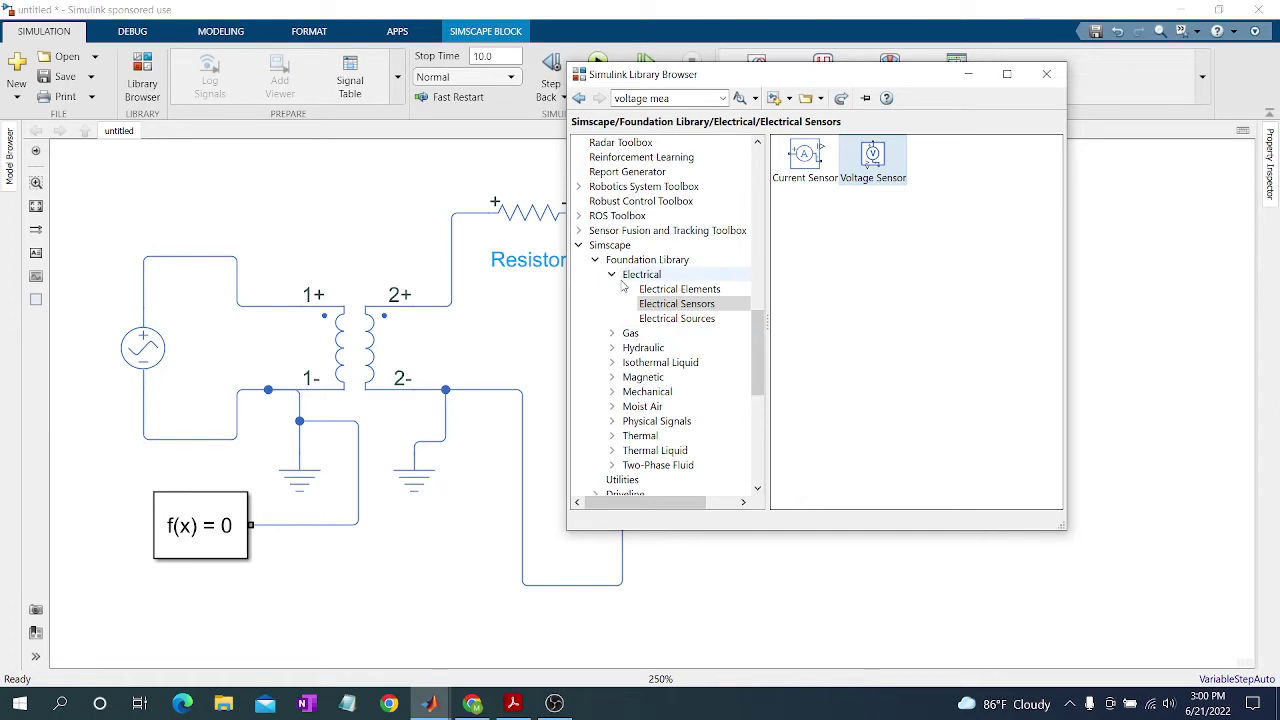
Place a PS-Simulink Converter from Simscape Utilities right of the sensor.
scroll(635, 300, down, 2)
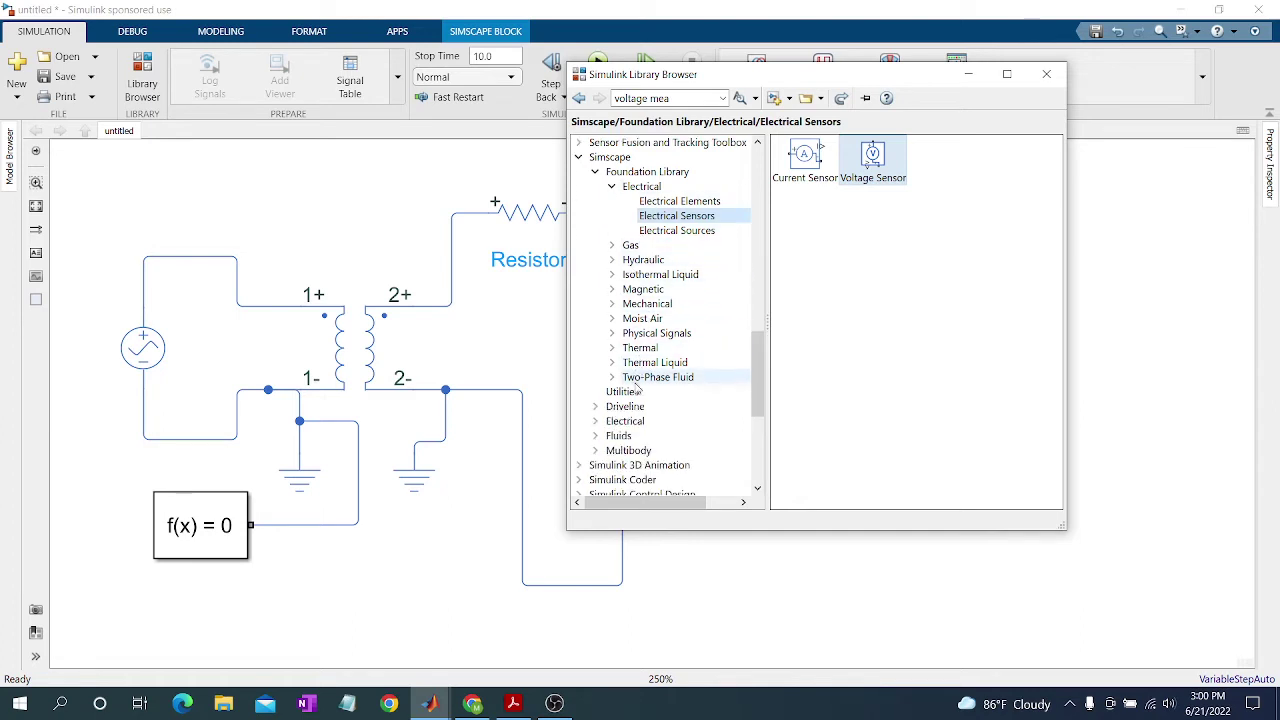
click(636, 391)
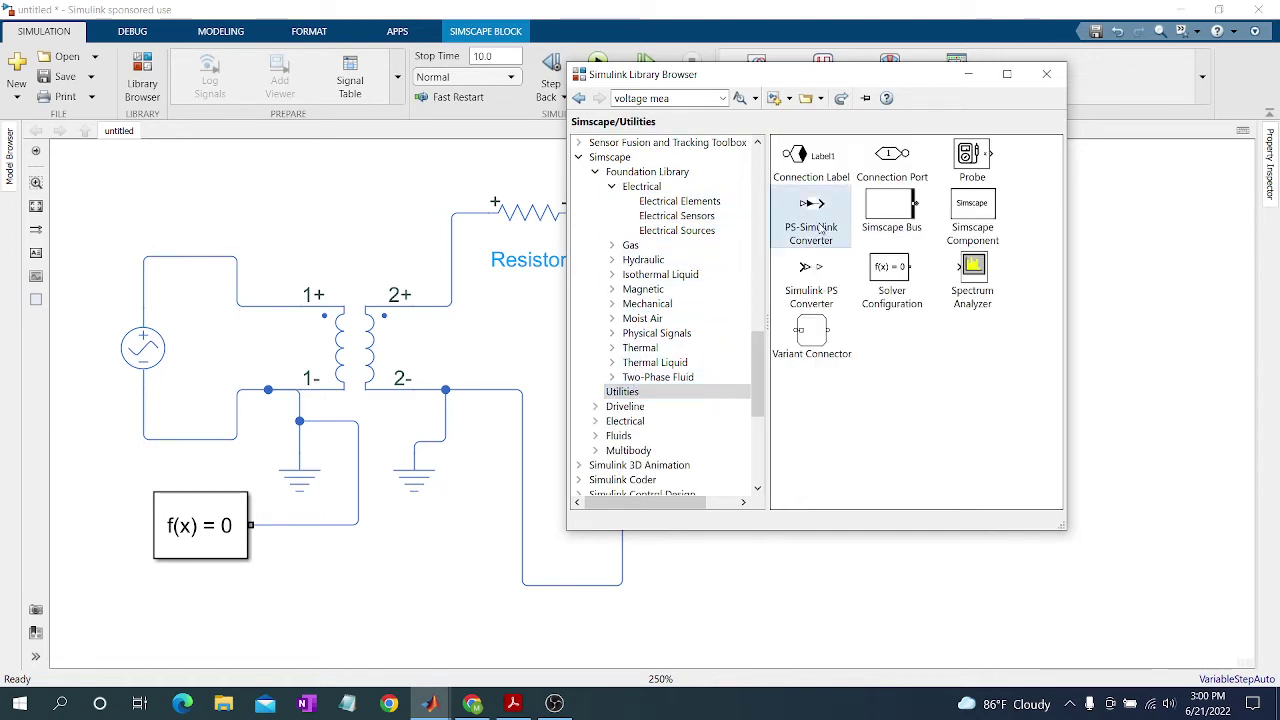
mouse_move(815, 230)
mouse_down()
mouse_move(414, 206)
mouse_move(945, 318)
mouse_move(945, 349)
mouse_up()
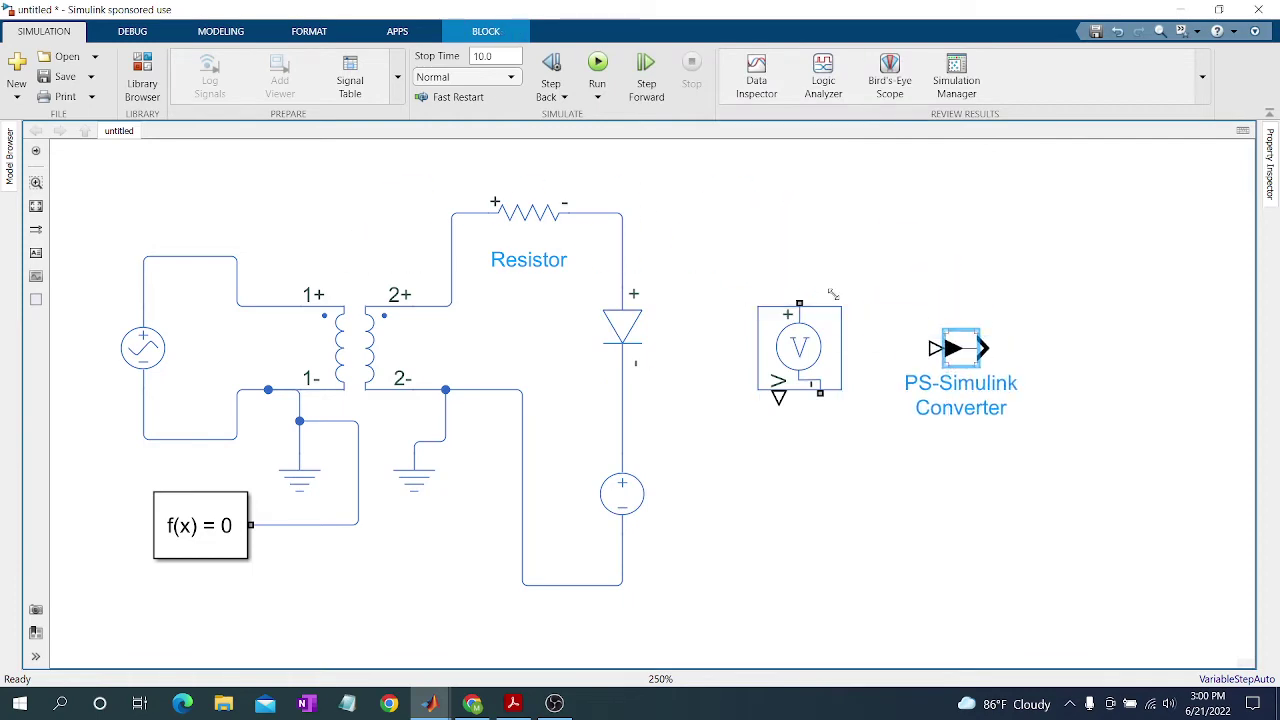
Add a Scope from Simulink Sinks at the far right.
click(142, 72)
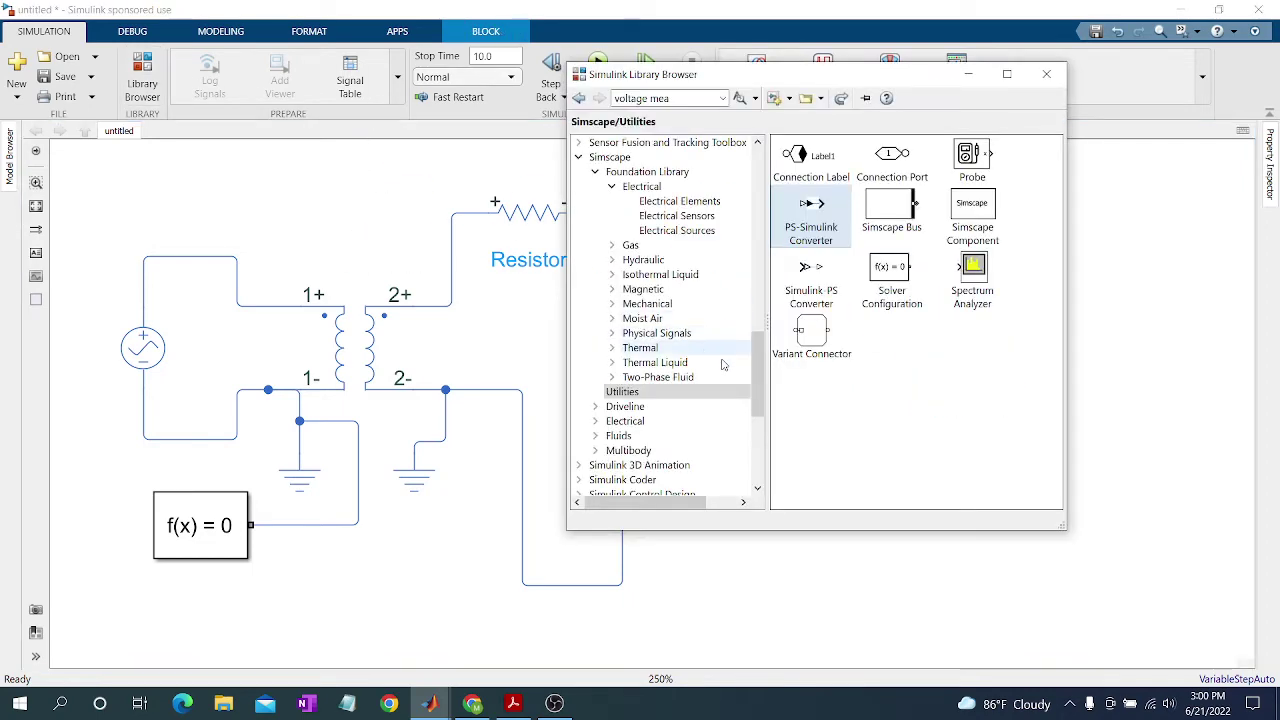
scroll(700, 300, up, 10)
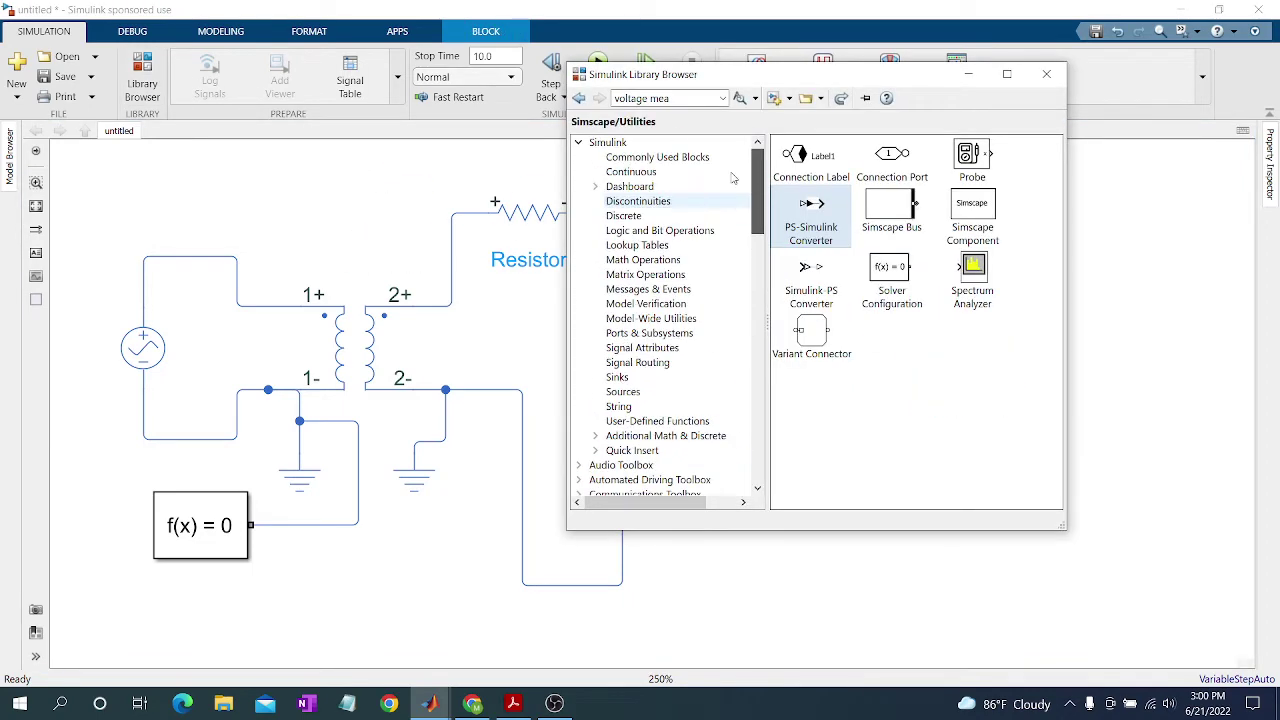
click(617, 377)
mouse_move(1010, 212)
mouse_down()
mouse_move(325, 220)
mouse_move(1070, 323)
mouse_up()
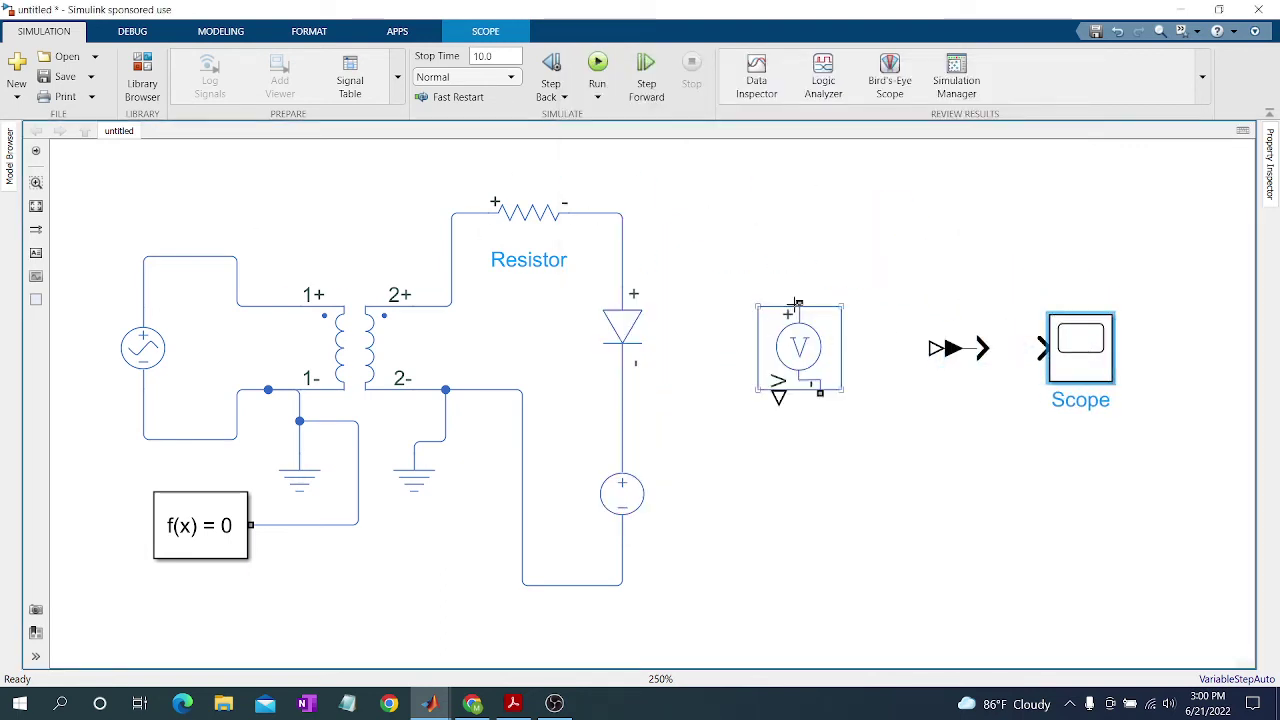
Wire the Voltage Sensor + to the resistor-diode node and − to the bottom wire, then route its output through the PS-Simulink Converter to the Scope.
mouse_move(799, 302)
mouse_down()
mouse_move(592, 226)
mouse_move(622, 218)
mouse_up()
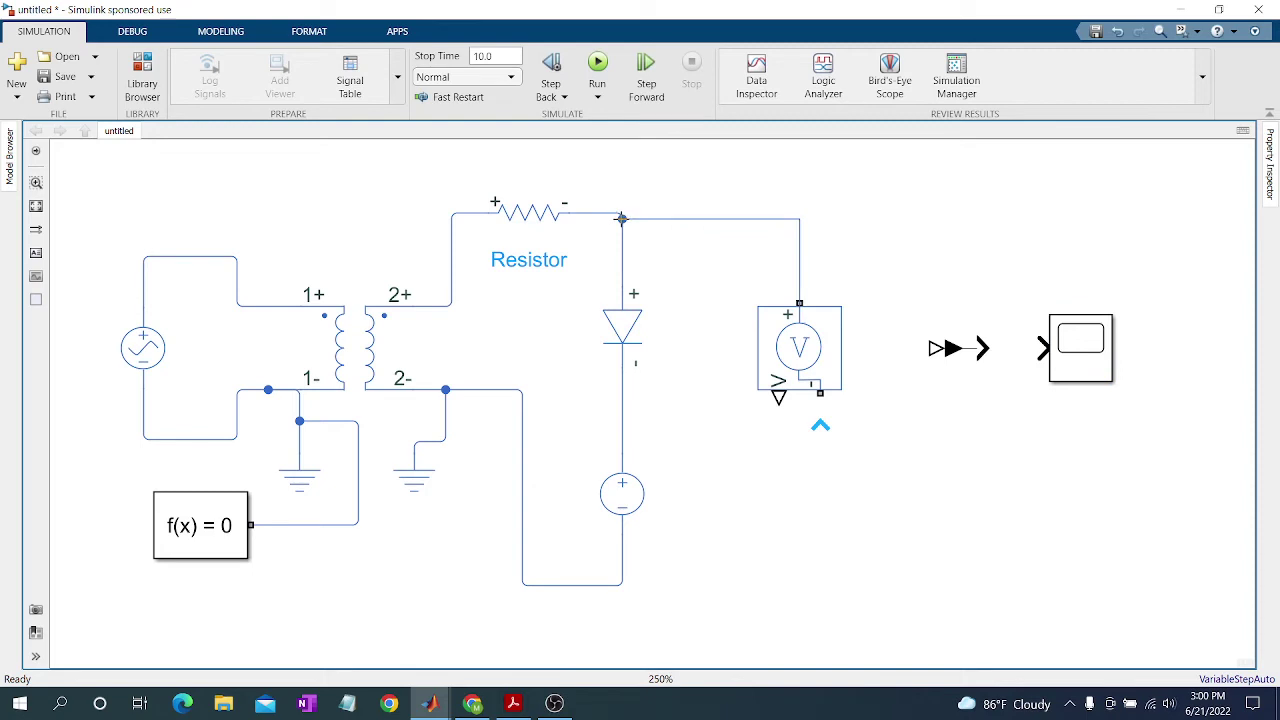
mouse_move(820, 393)
mouse_down()
mouse_move(749, 509)
mouse_move(622, 579)
mouse_up()
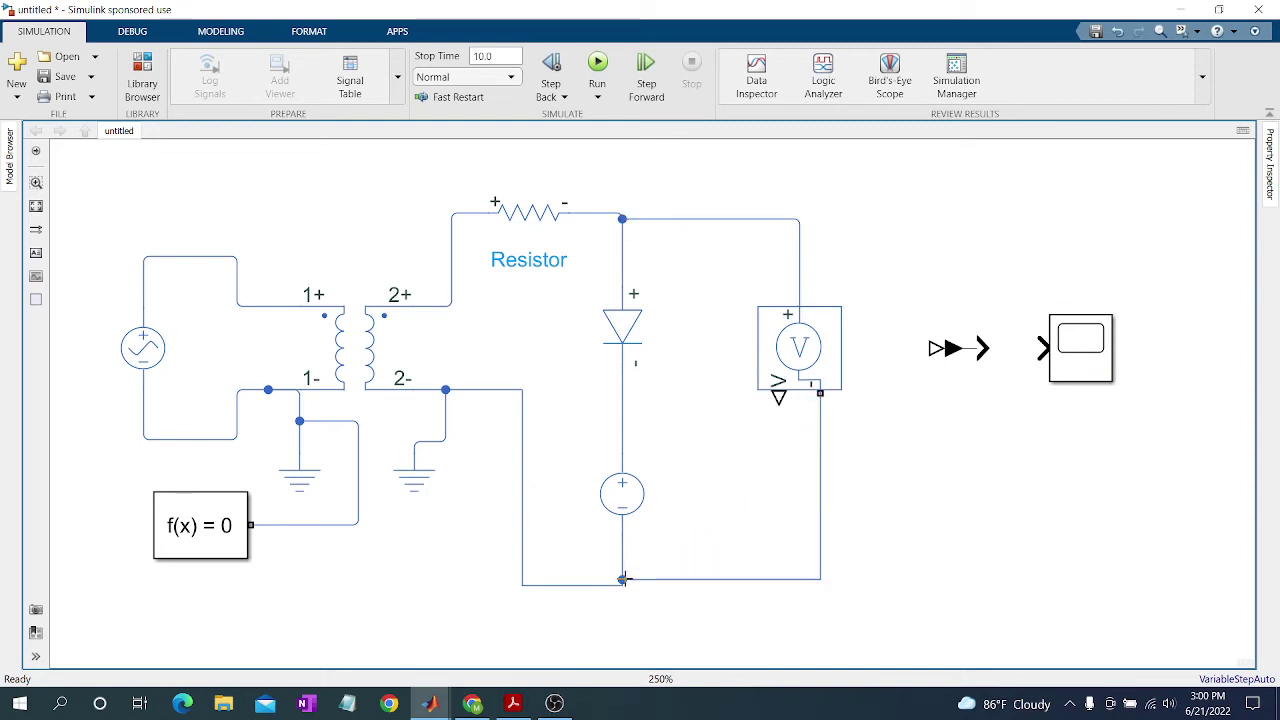
drag(779, 384, 929, 348)
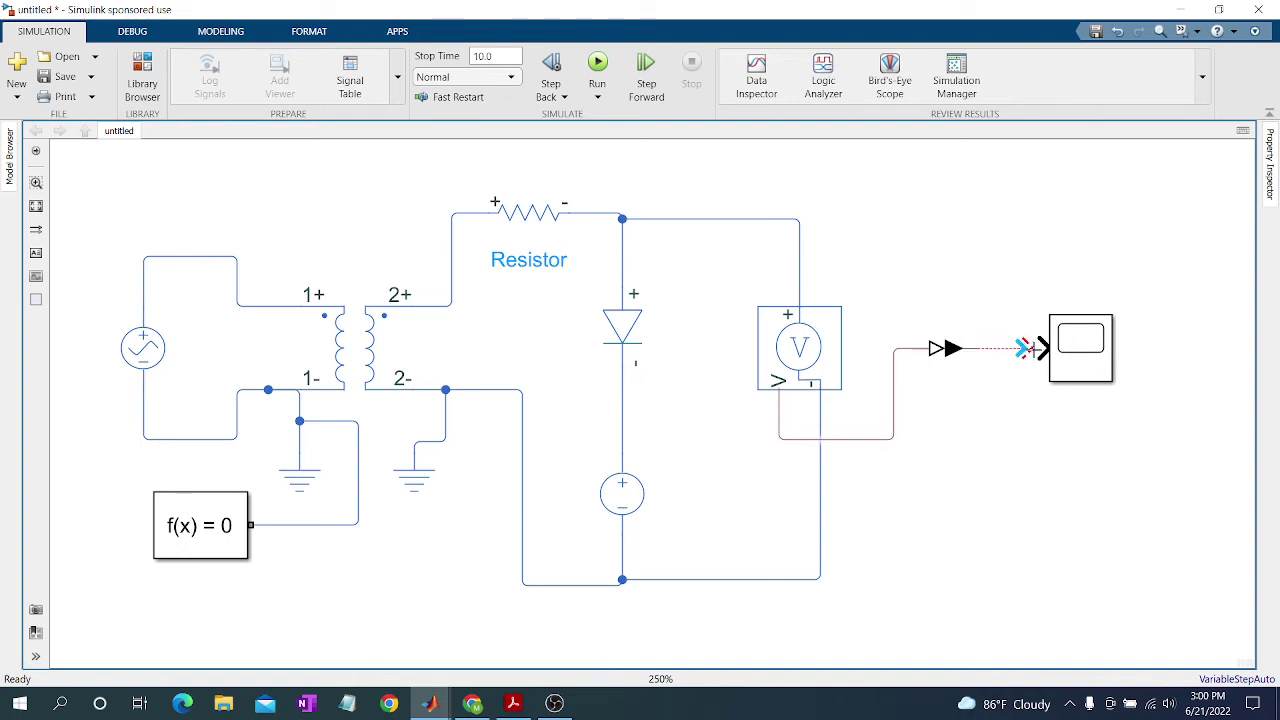
drag(1038, 348, 984, 350)
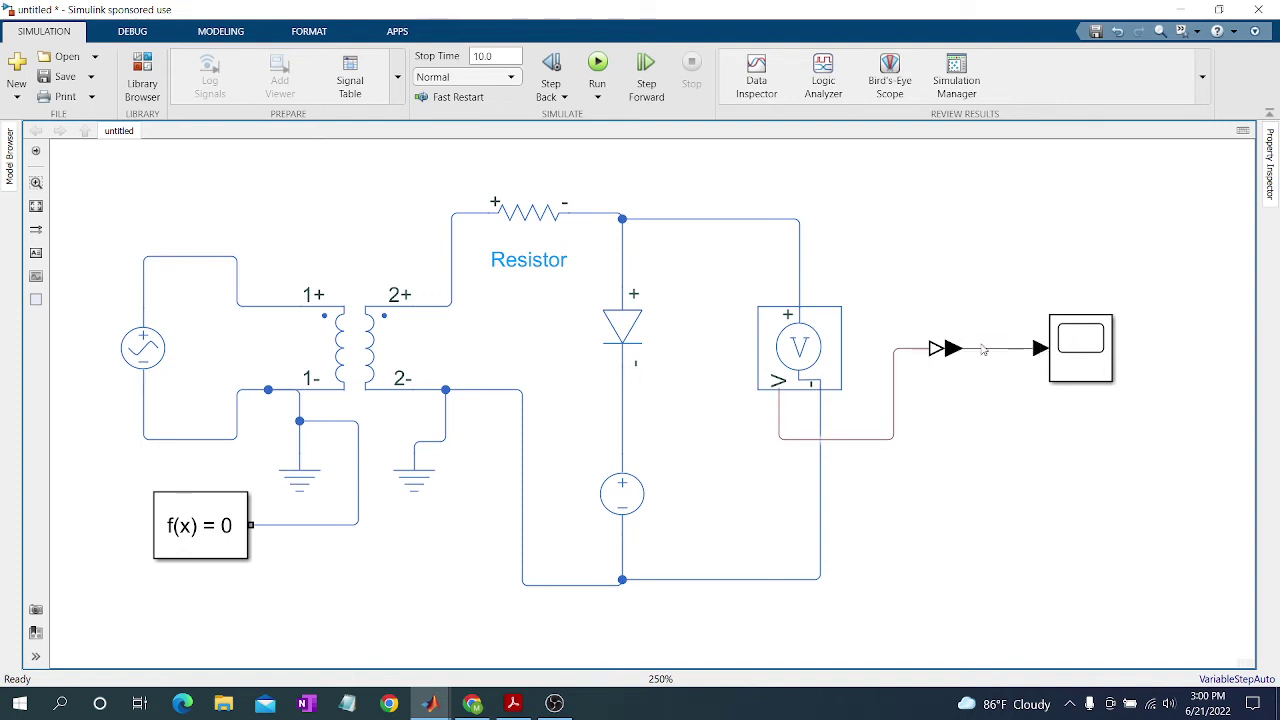
Set the simulation stop time to 0.125 s, run the model, and select the Scope block.
click(497, 55)
text(.125)
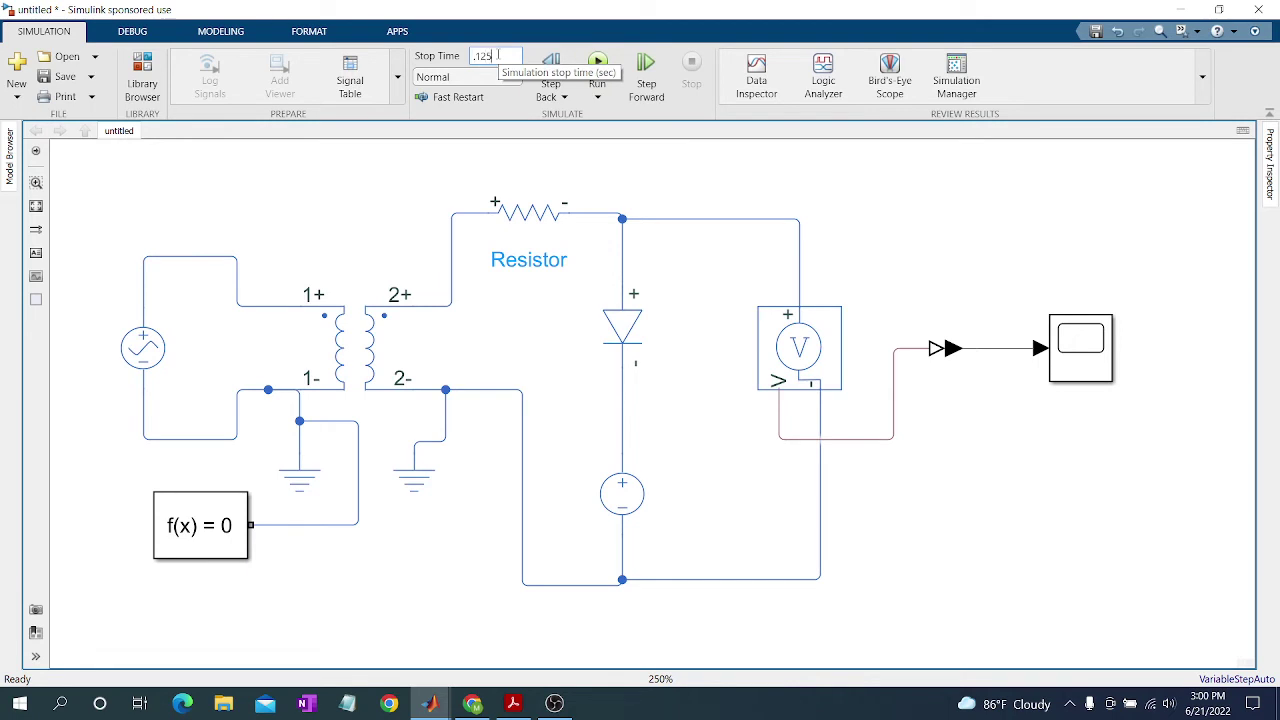
click(597, 61)
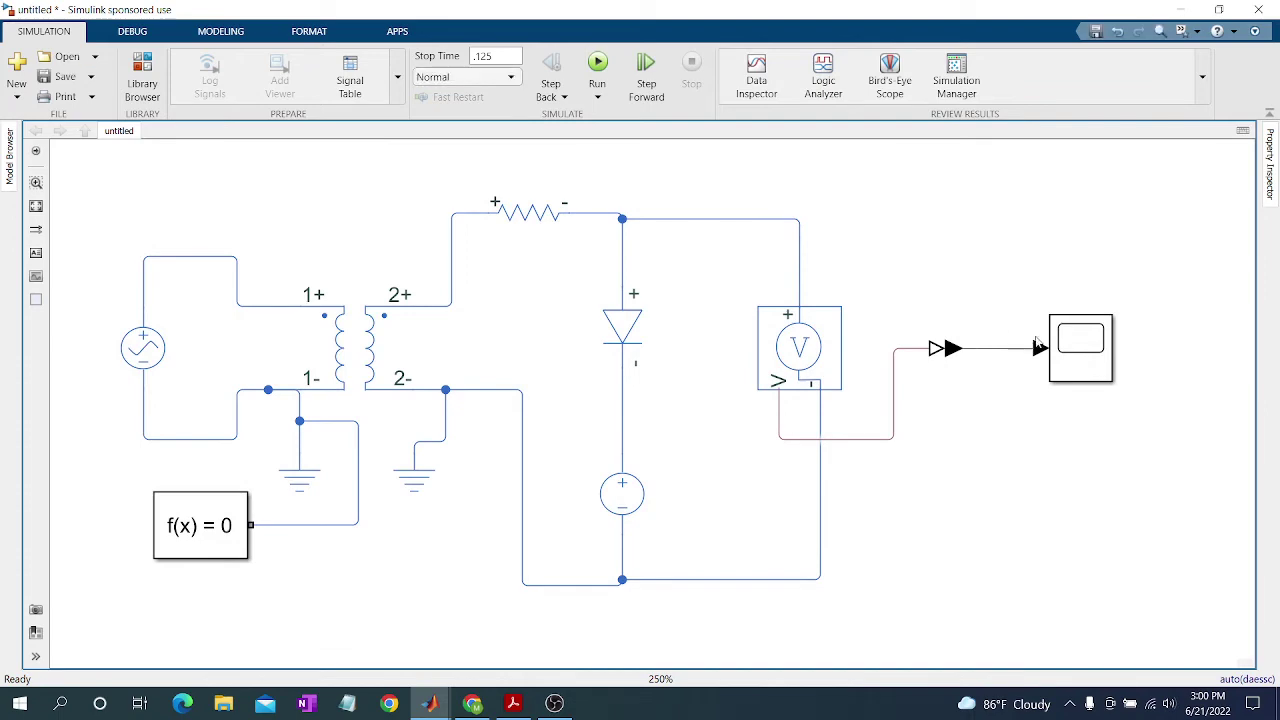
click(1075, 358)
Open the Scope plot maximized and position the cliper.pdf positive-bias reference beside it.
double_click(1075, 358)
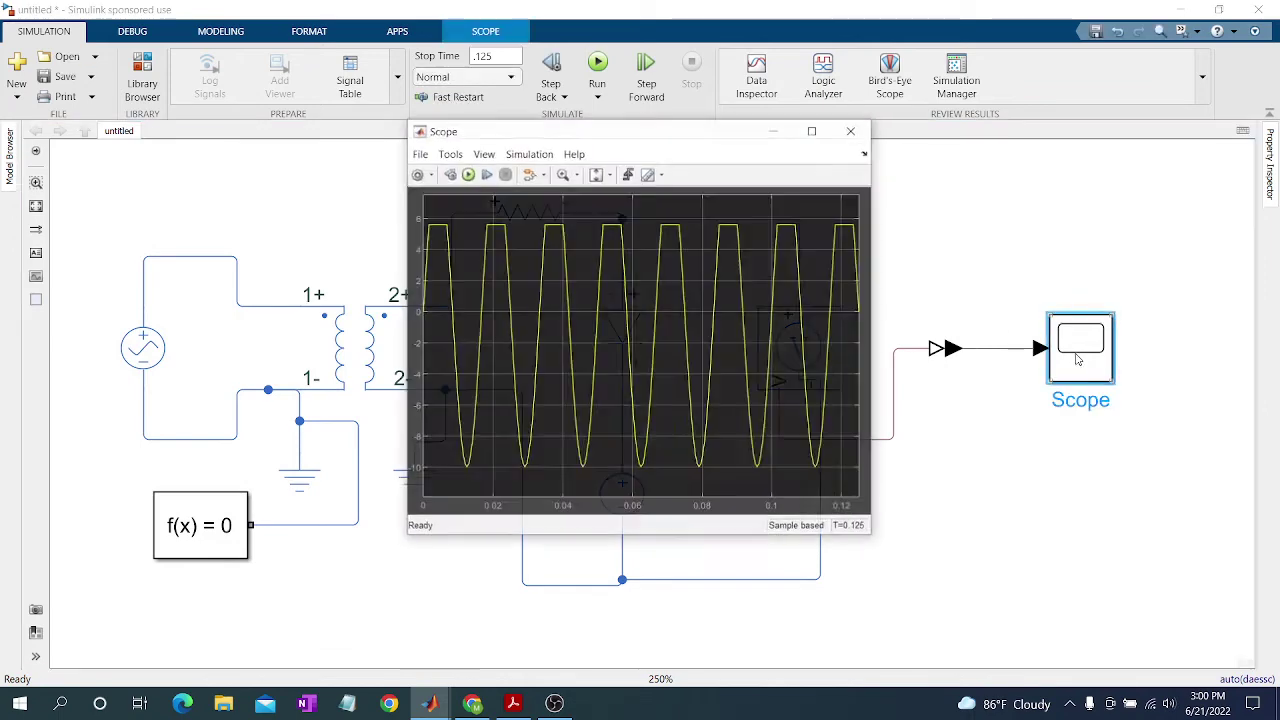
click(812, 130)
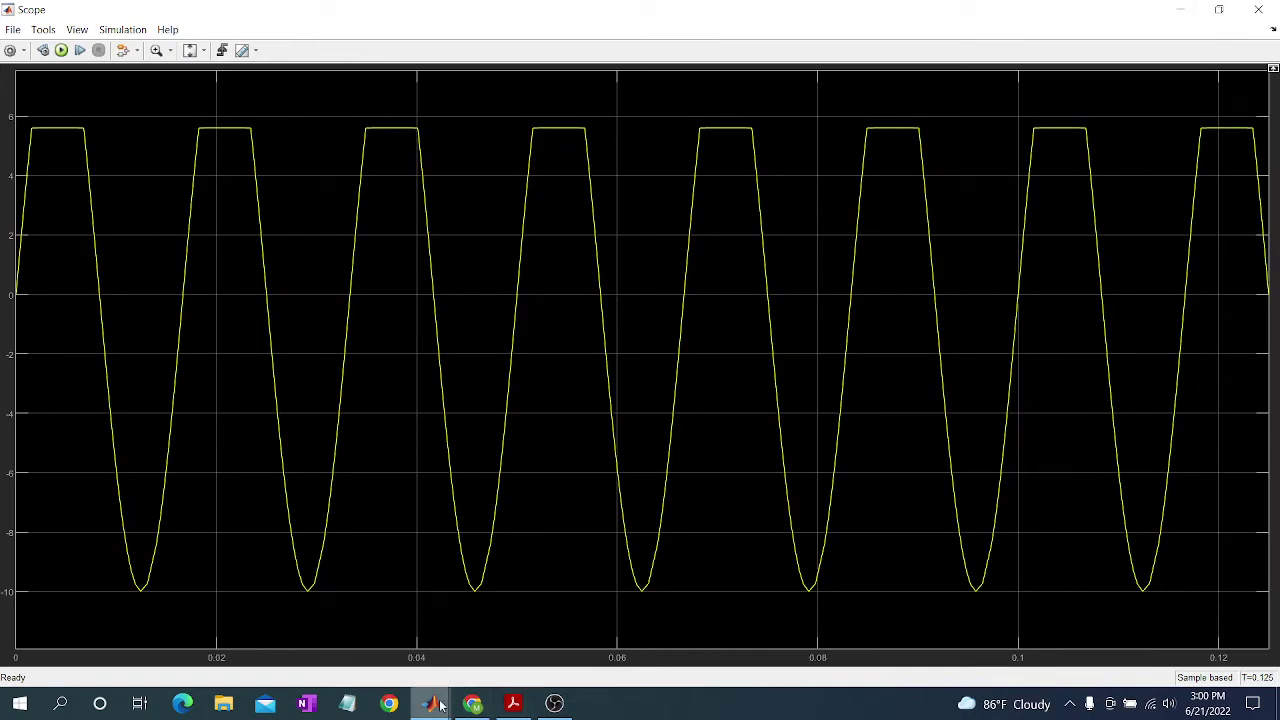
click(512, 703)
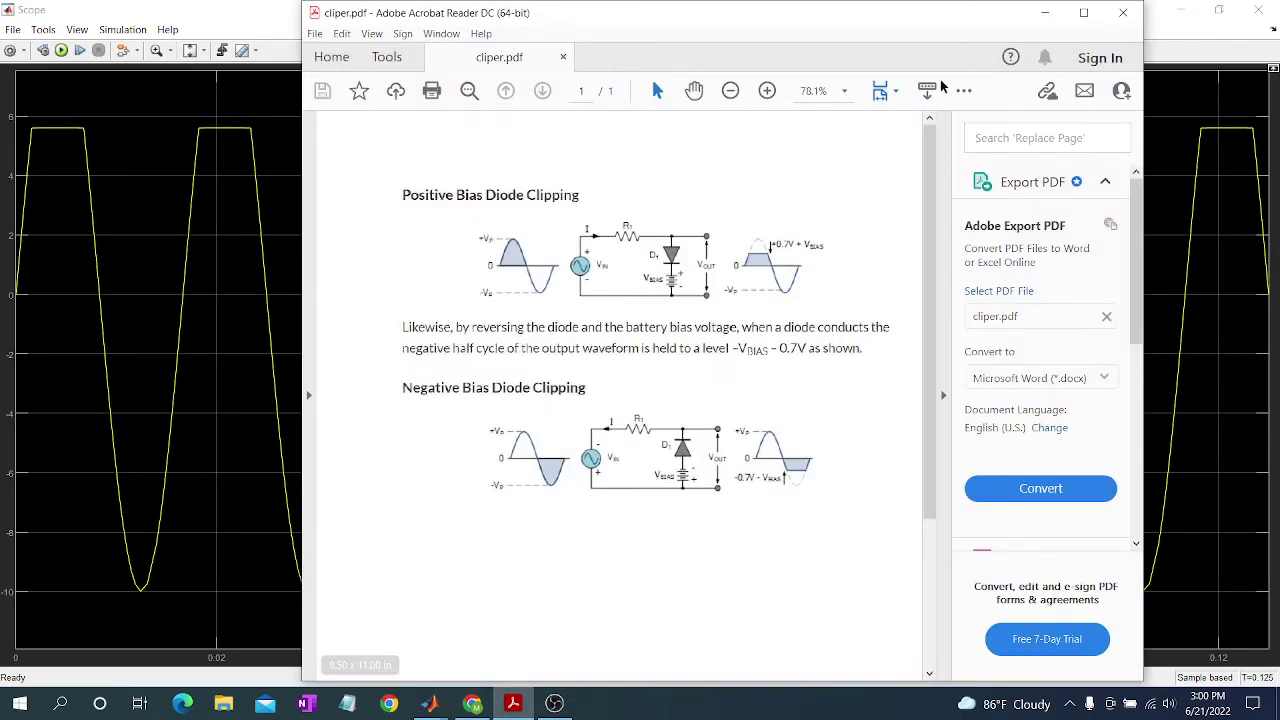
mouse_move(896, 24)
mouse_down()
mouse_move(972, 62)
mouse_move(1110, 25)
mouse_up()
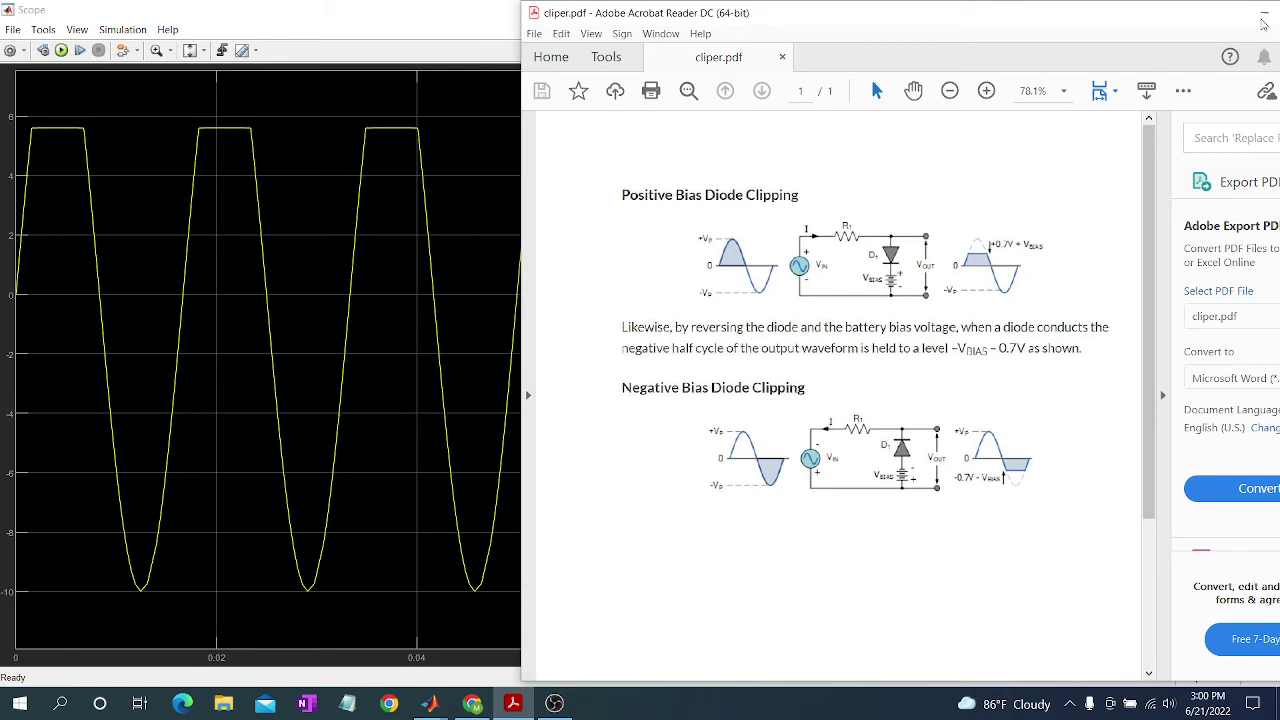
drag(1168, 24, 1053, 50)
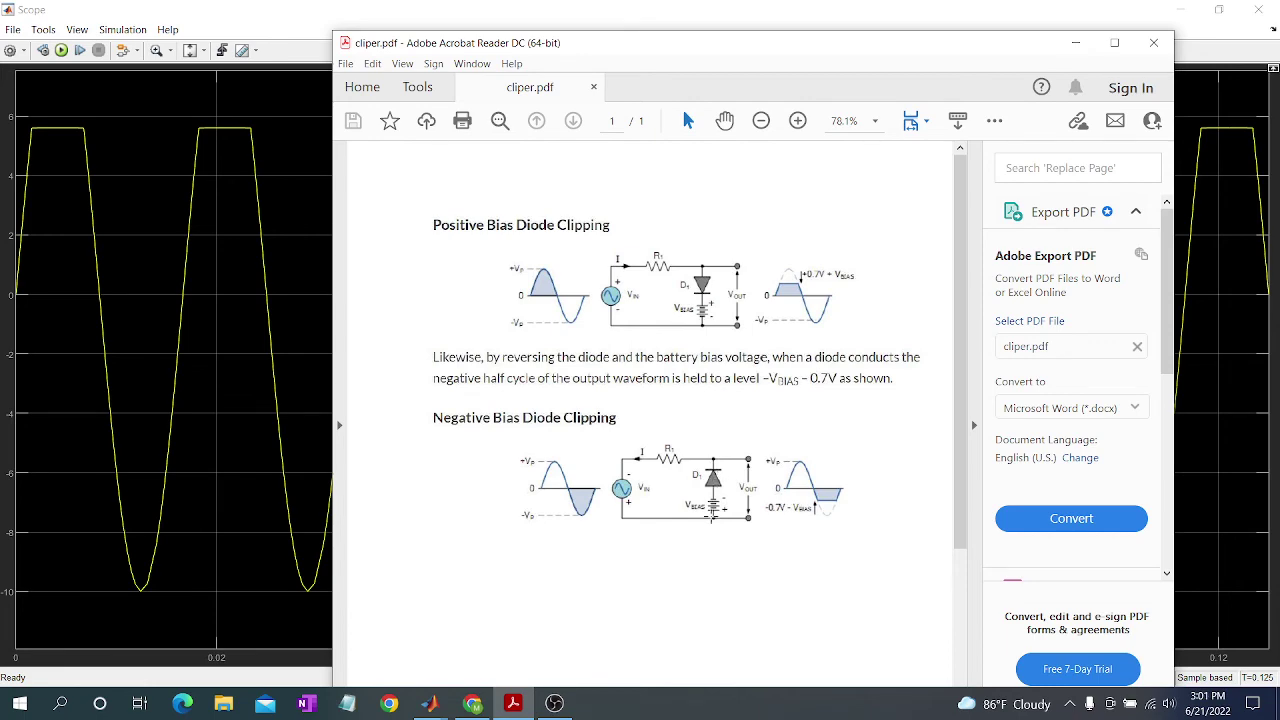
Cut, paste and flip the Diode with Ctrl+R, then reattach it to the vertical branch wire.
click(1075, 42)
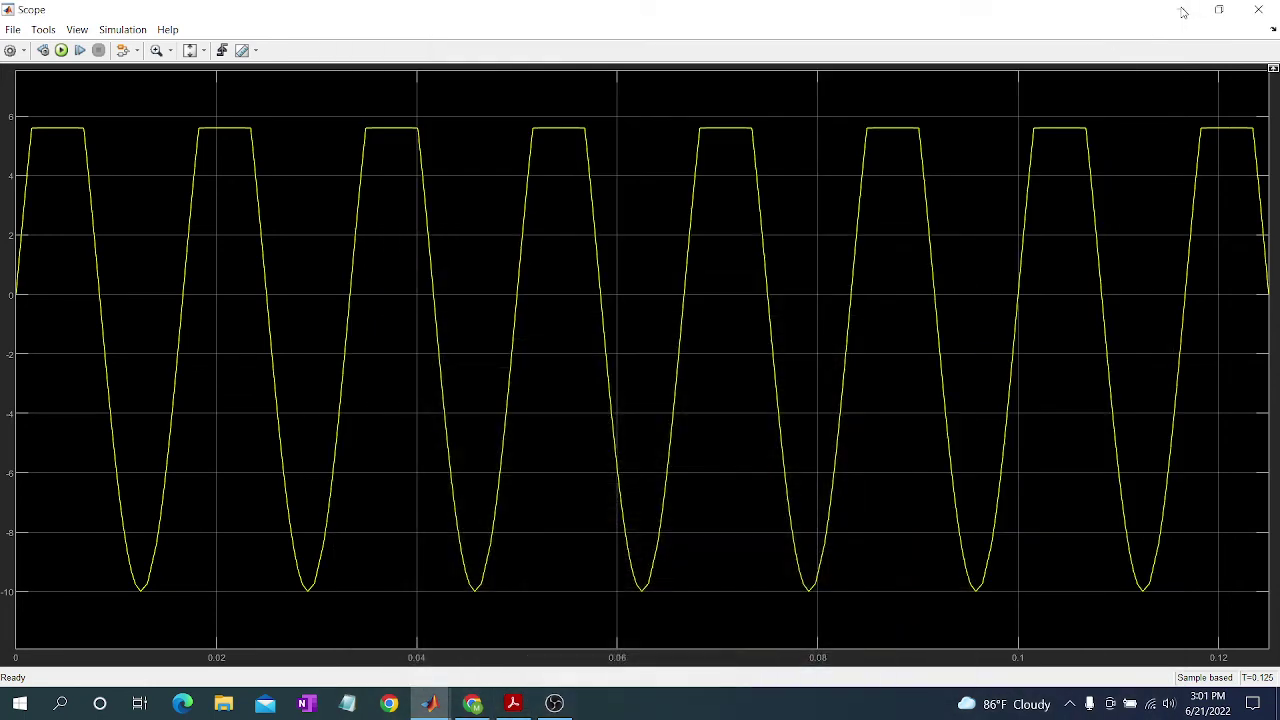
click(1180, 9)
click(625, 333)
right_click(625, 333)
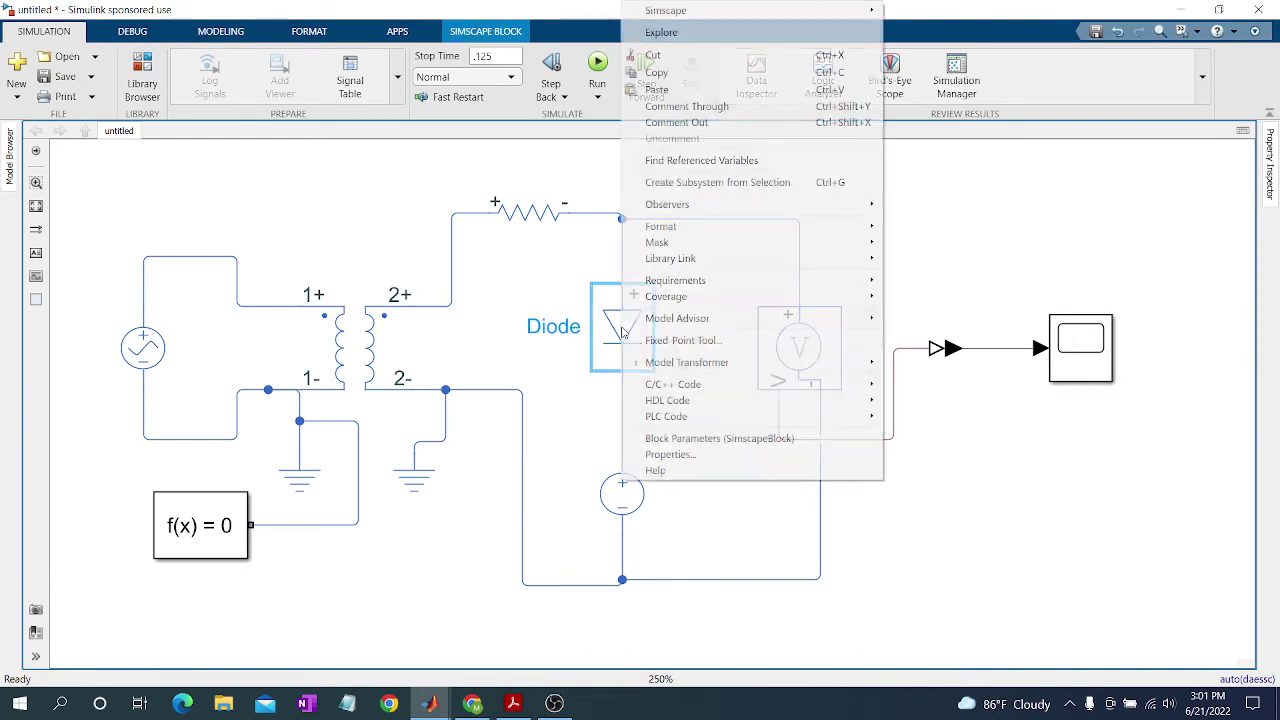
click(689, 57)
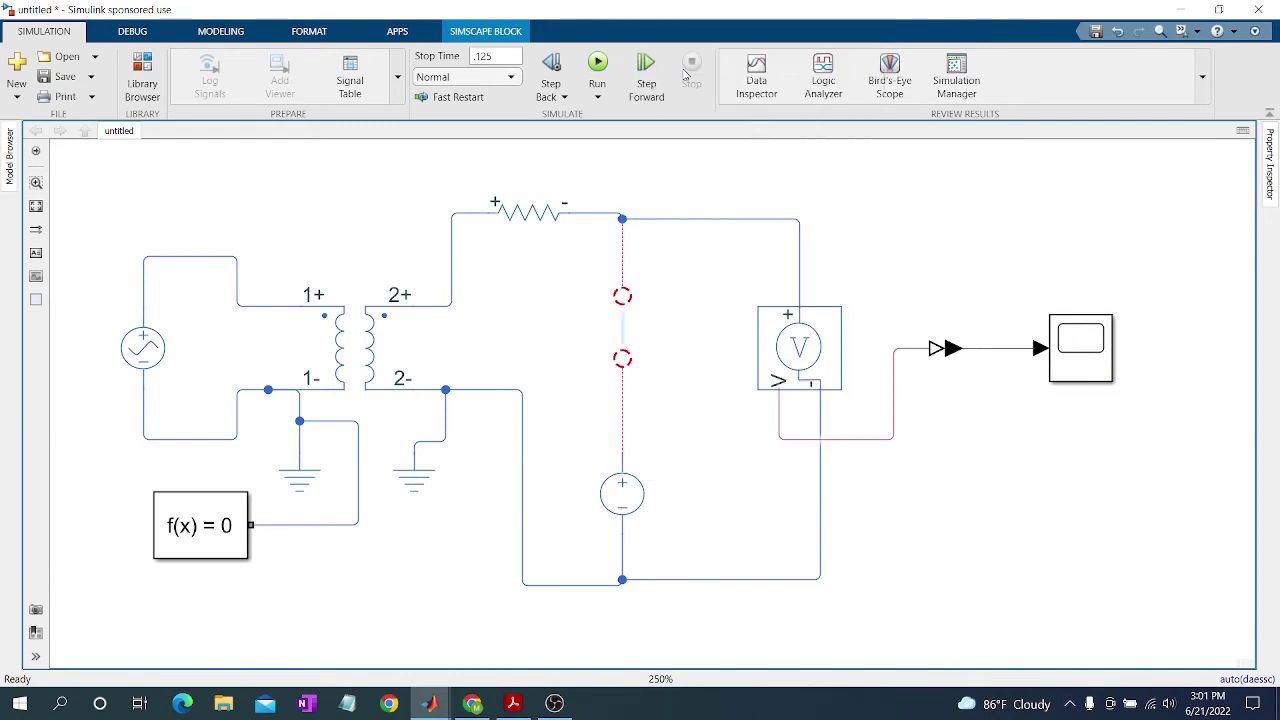
right_click(556, 299)
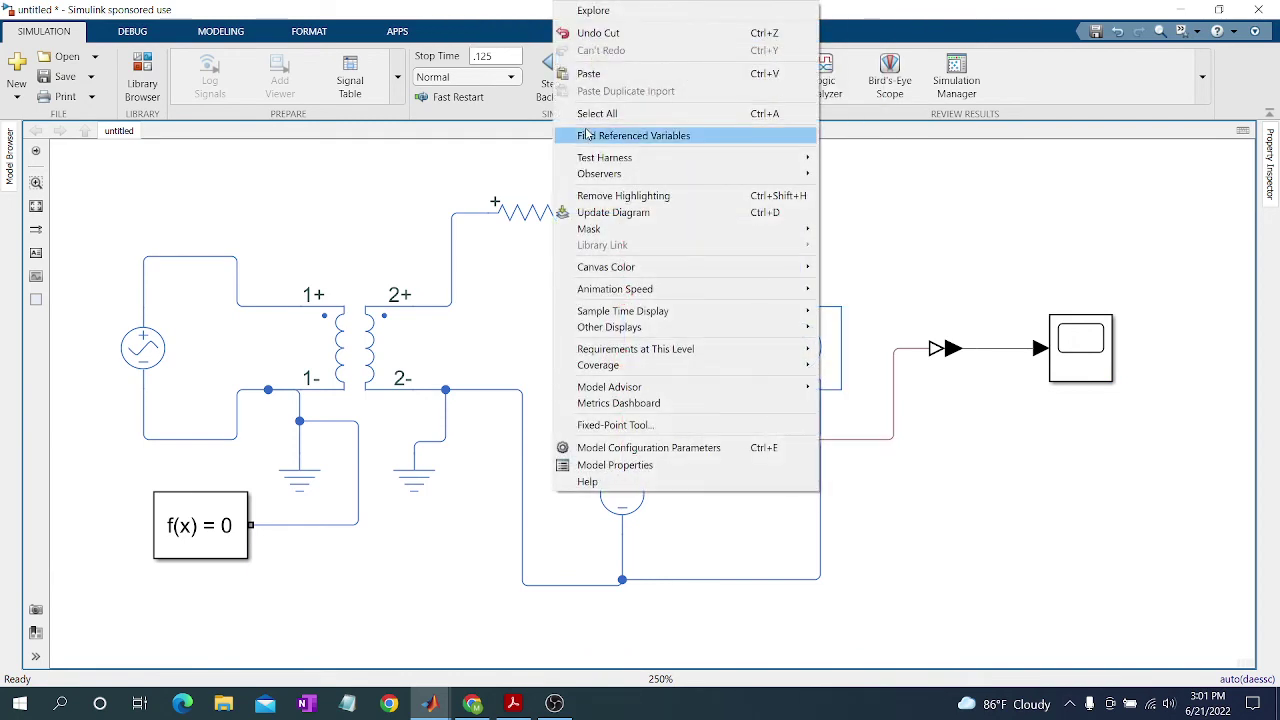
click(597, 76)
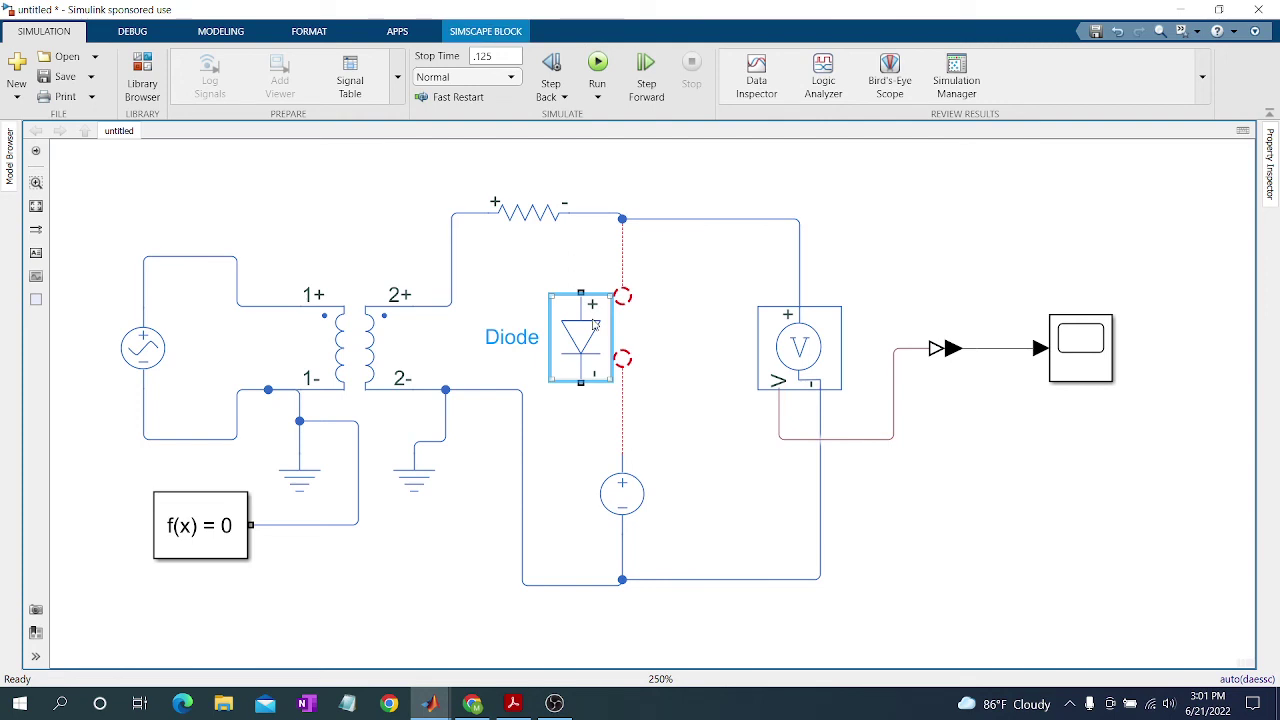
key(ctrl+r)
key(ctrl+r)
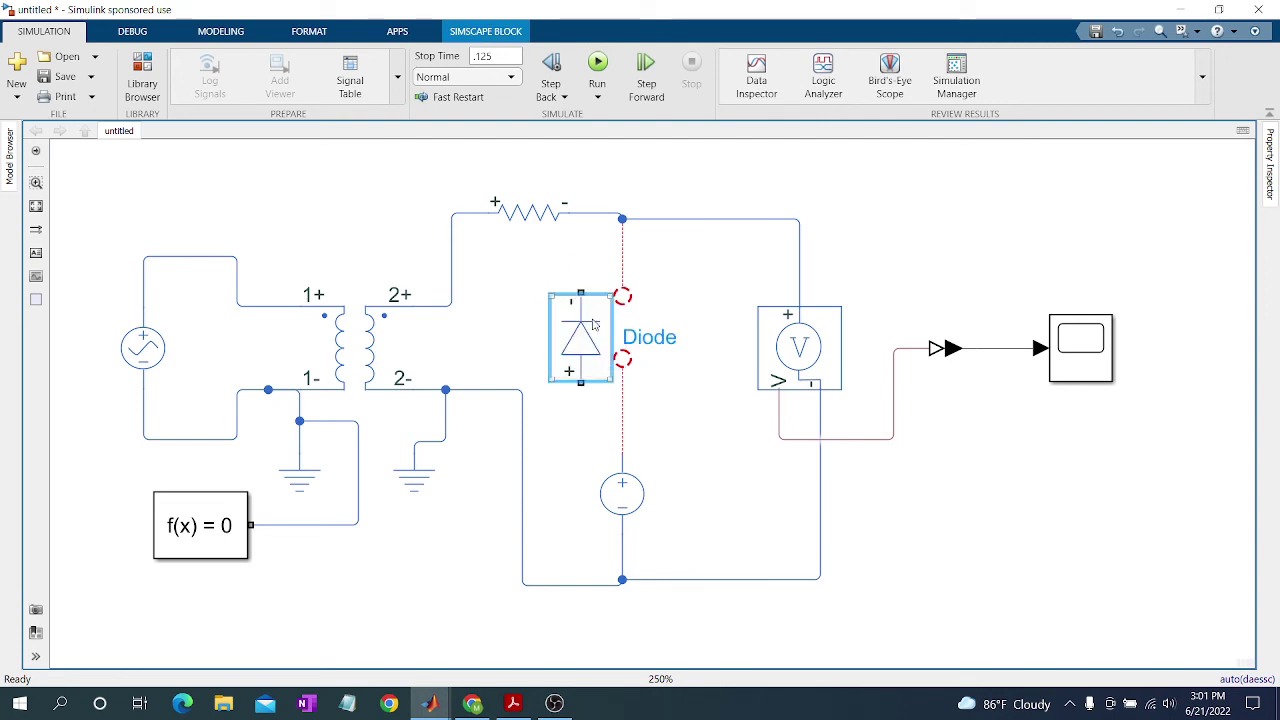
drag(582, 345, 624, 335)
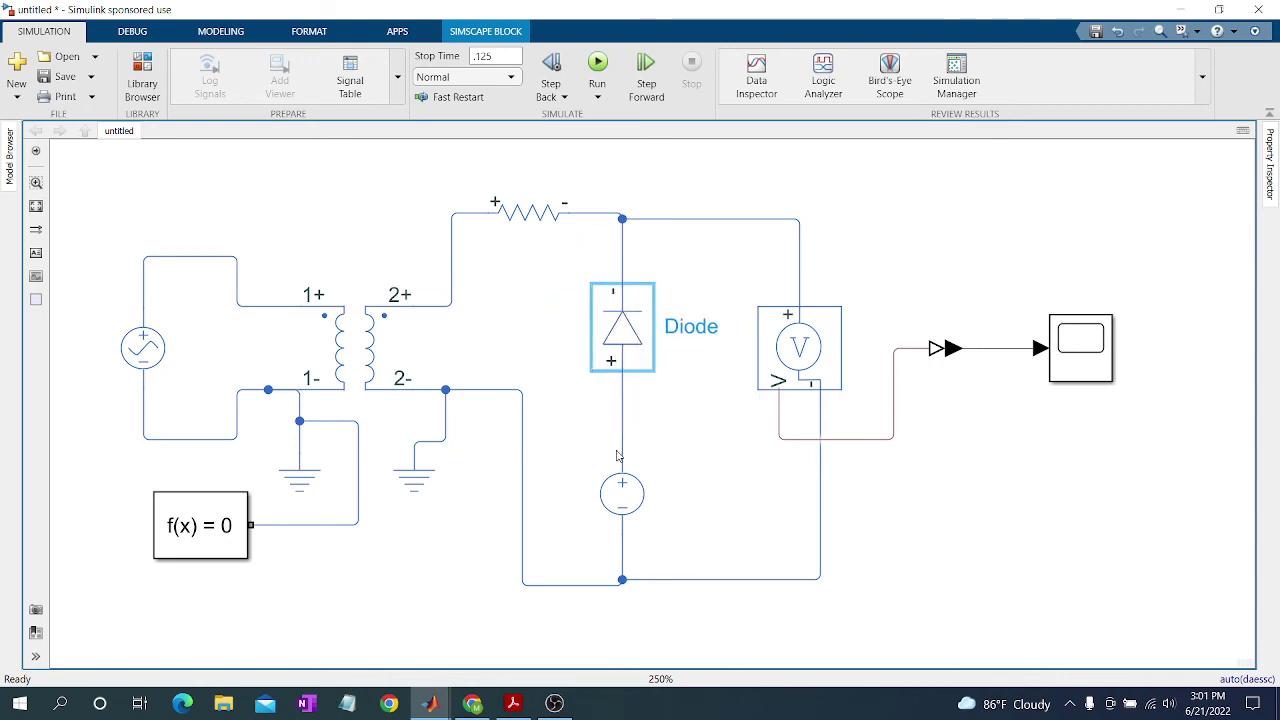
Cut, paste and rotate the DC Voltage Source to invert its polarity, aligned under the diode.
right_click(631, 503)
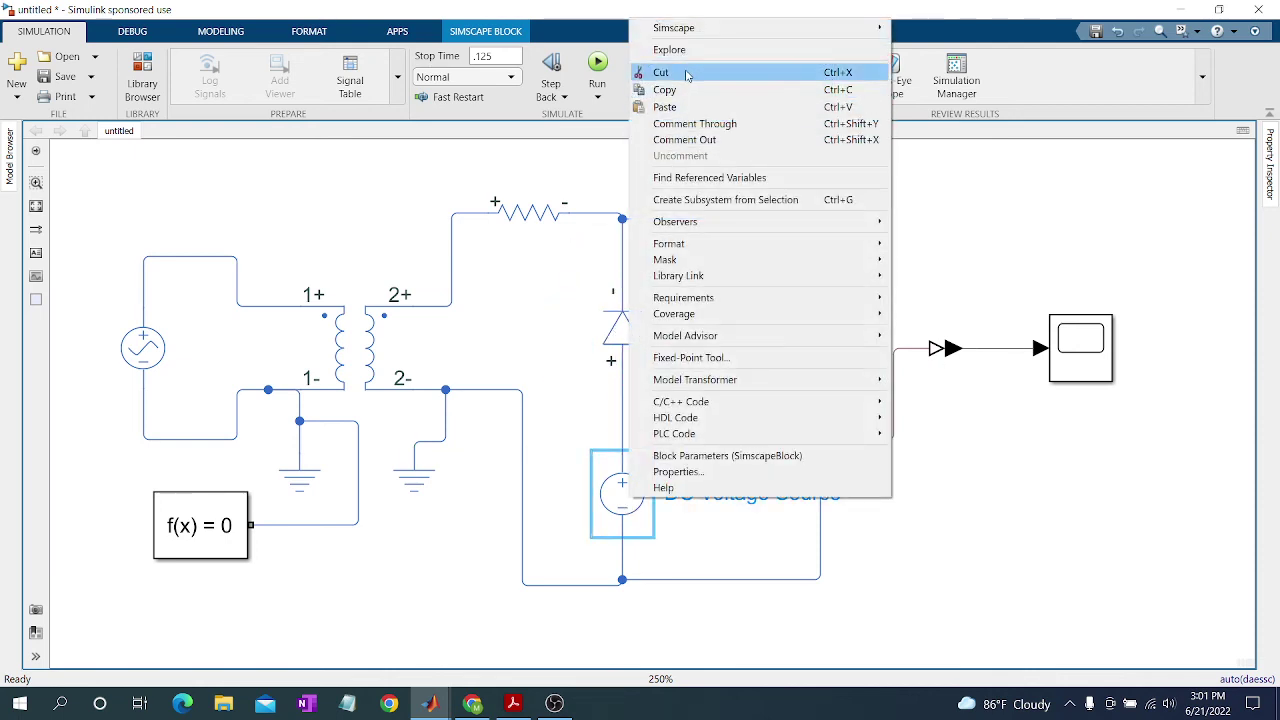
click(672, 76)
right_click(576, 409)
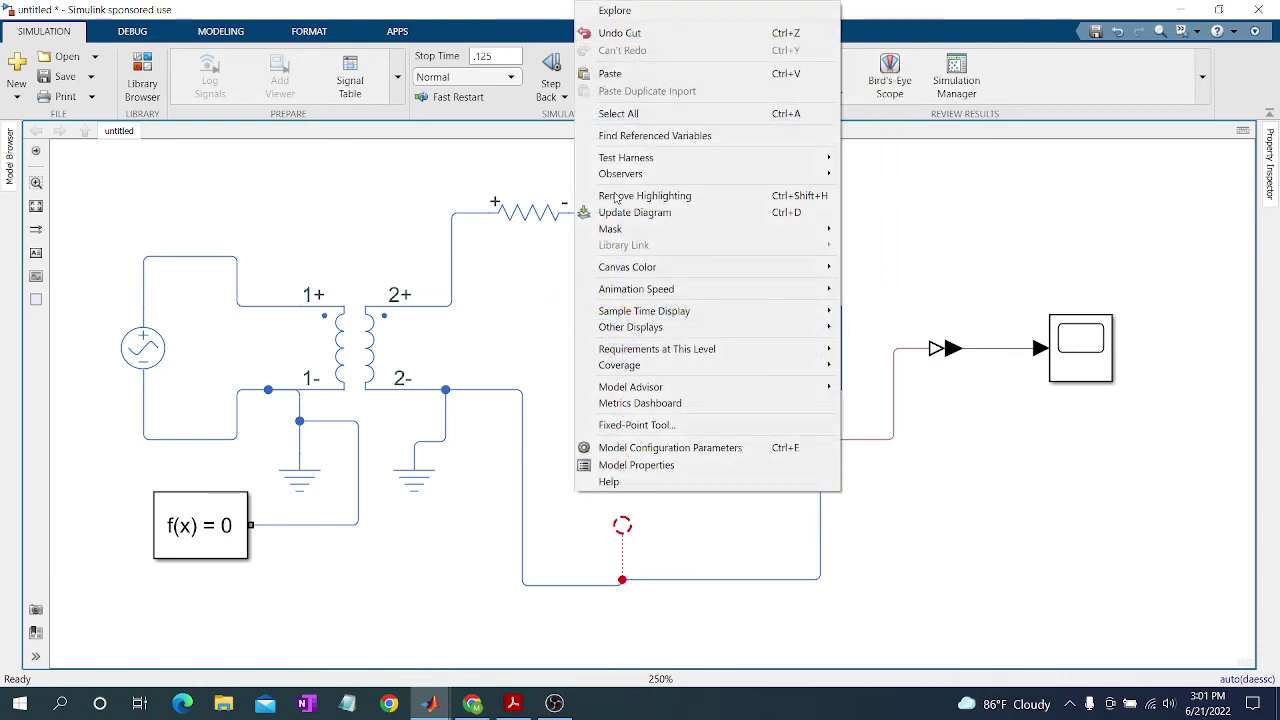
click(630, 78)
drag(601, 435, 591, 446)
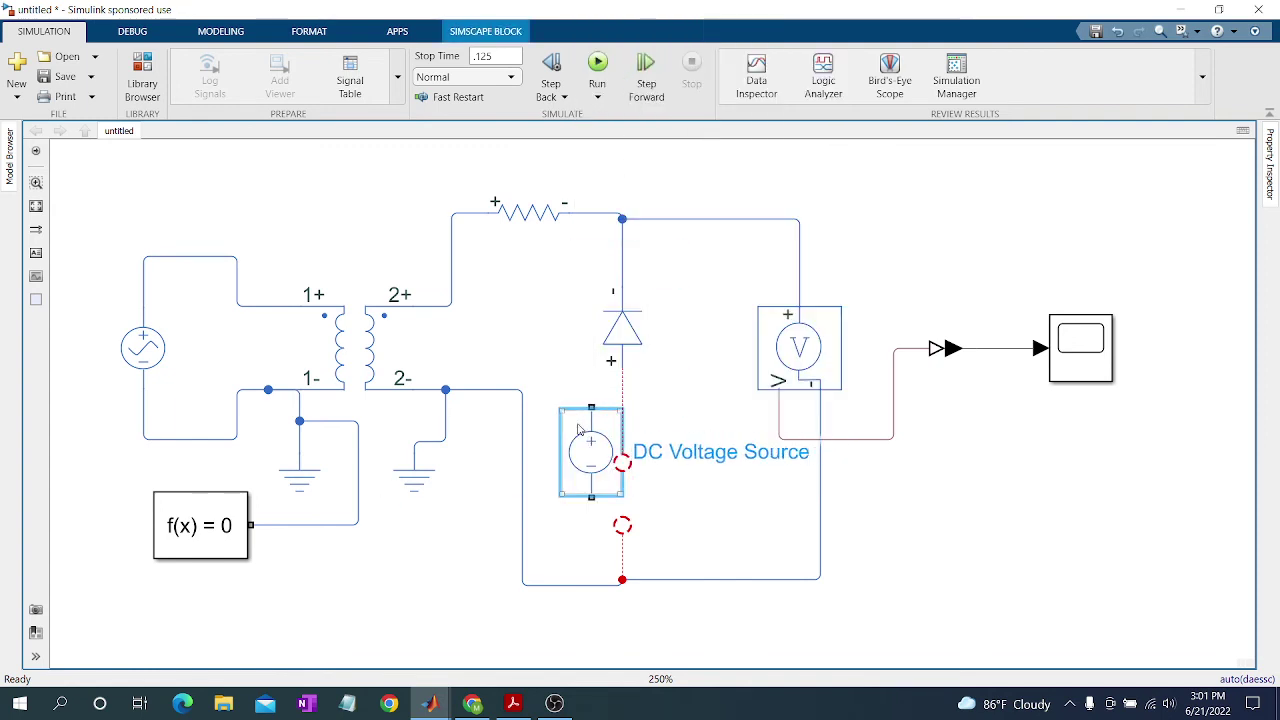
key(ctrl+r)
key(ctrl+r)
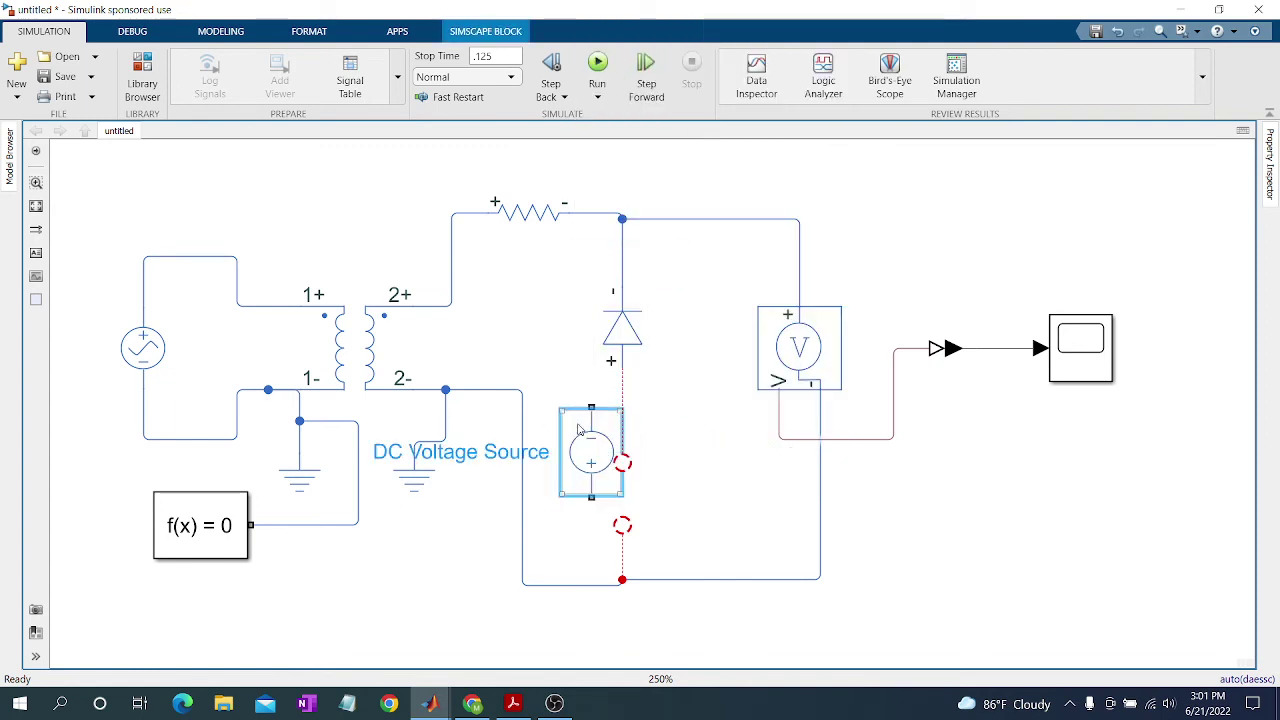
drag(580, 452, 611, 473)
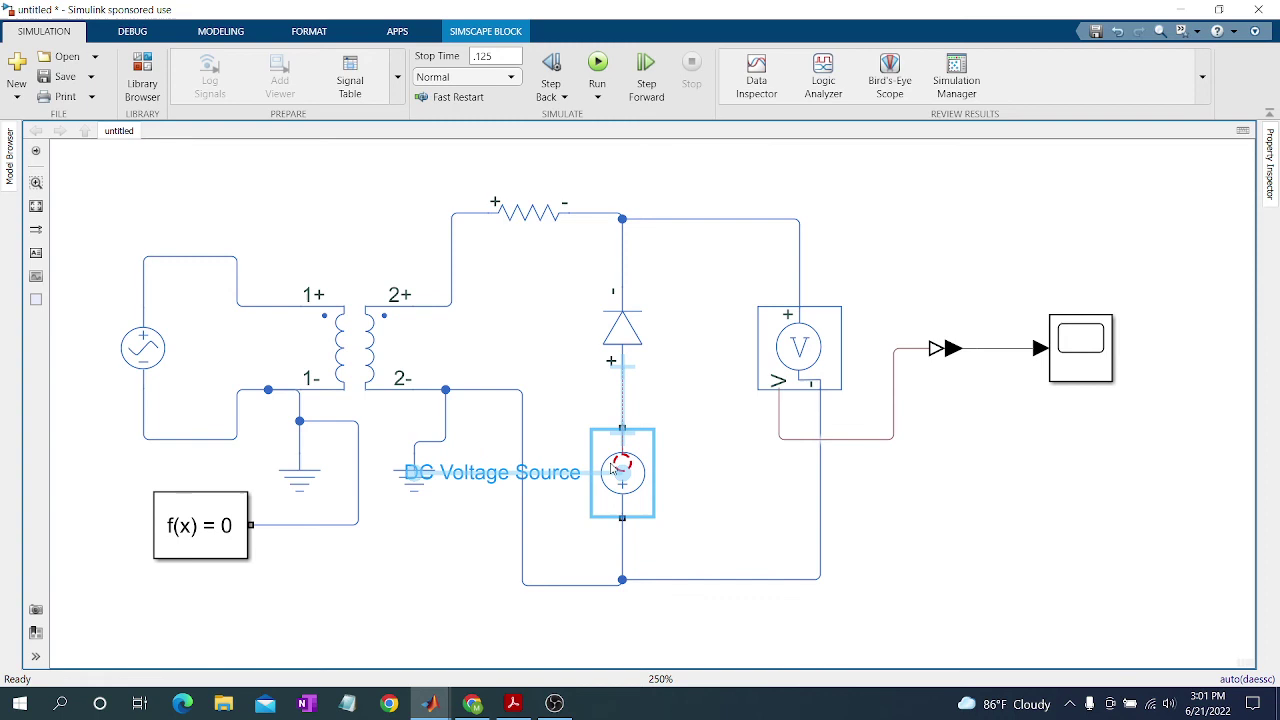
Connect the diode's + terminal to the flipped DC source and clear the selection.
click(622, 402)
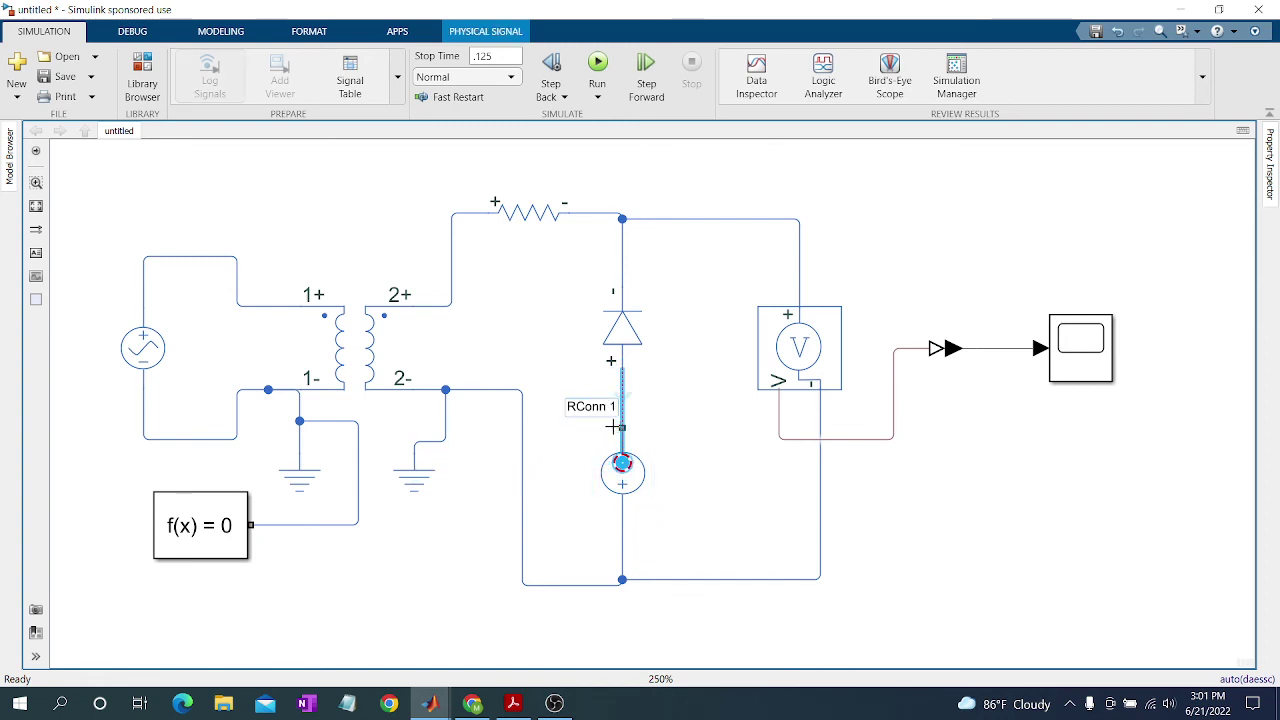
click(622, 405)
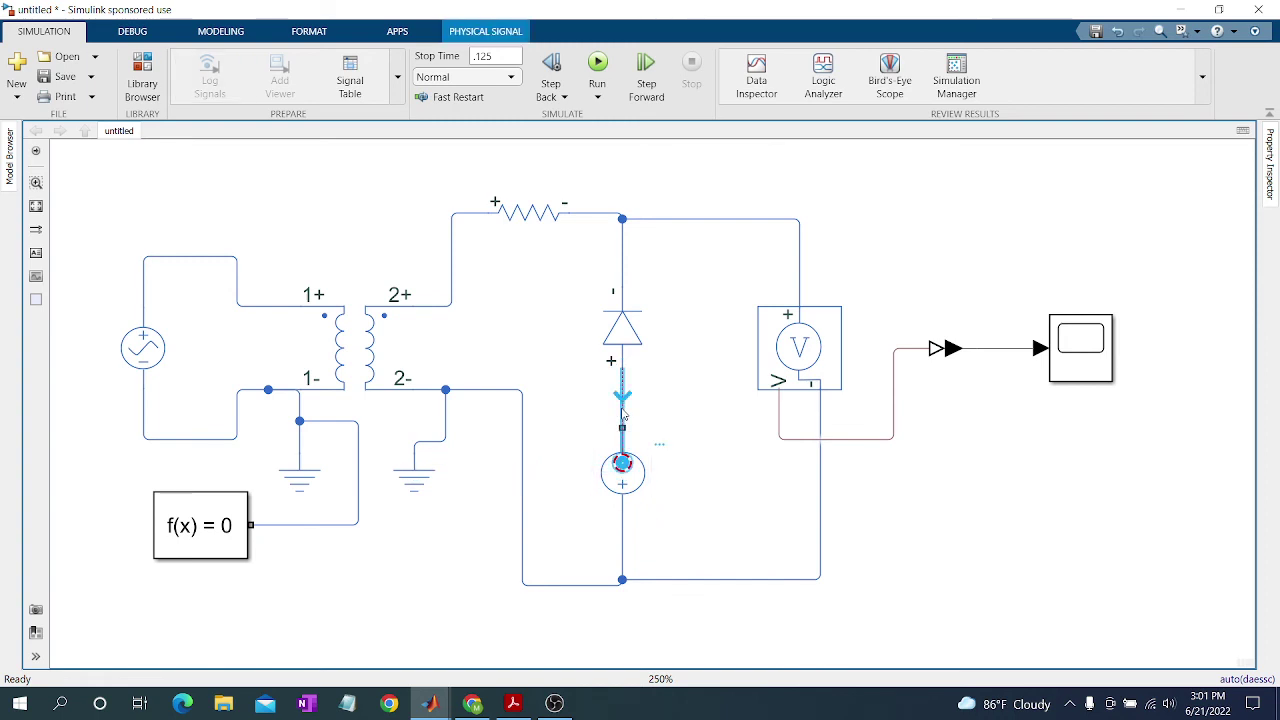
click(622, 470)
click(660, 440)
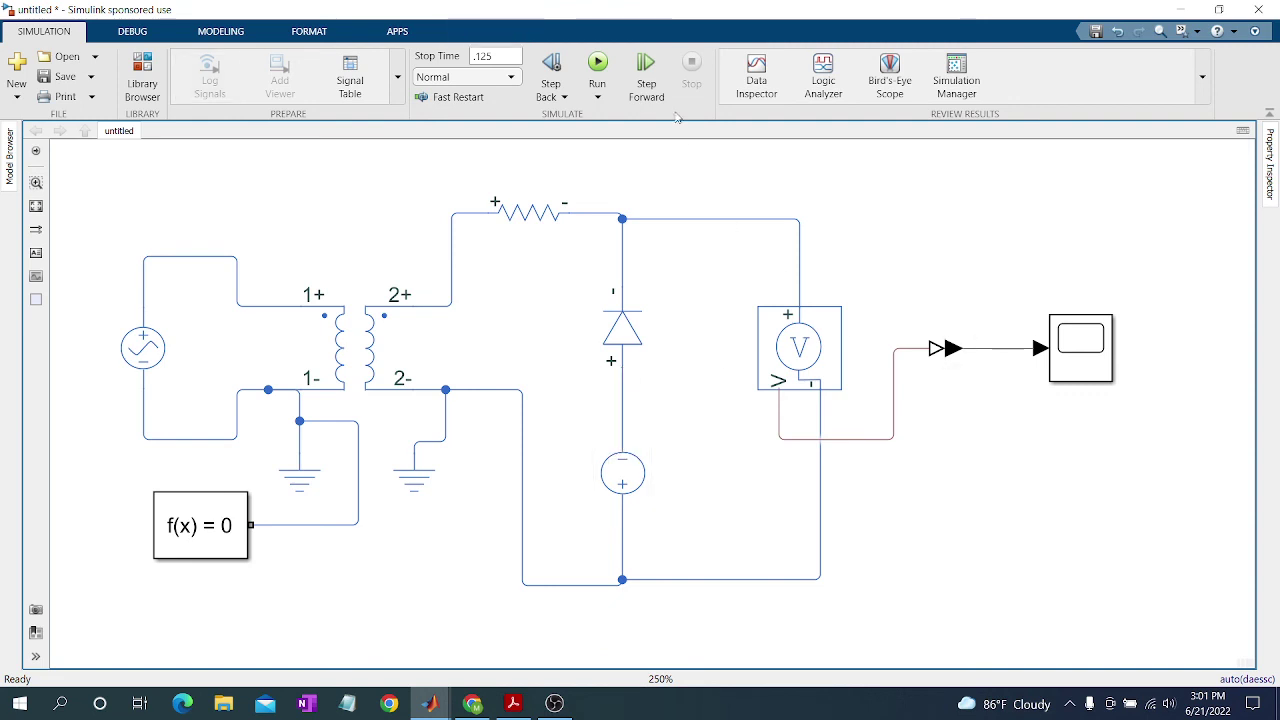
Rerun the model, then open the Scope and the cliper.pdf negative-bias reference for comparison.
click(597, 62)
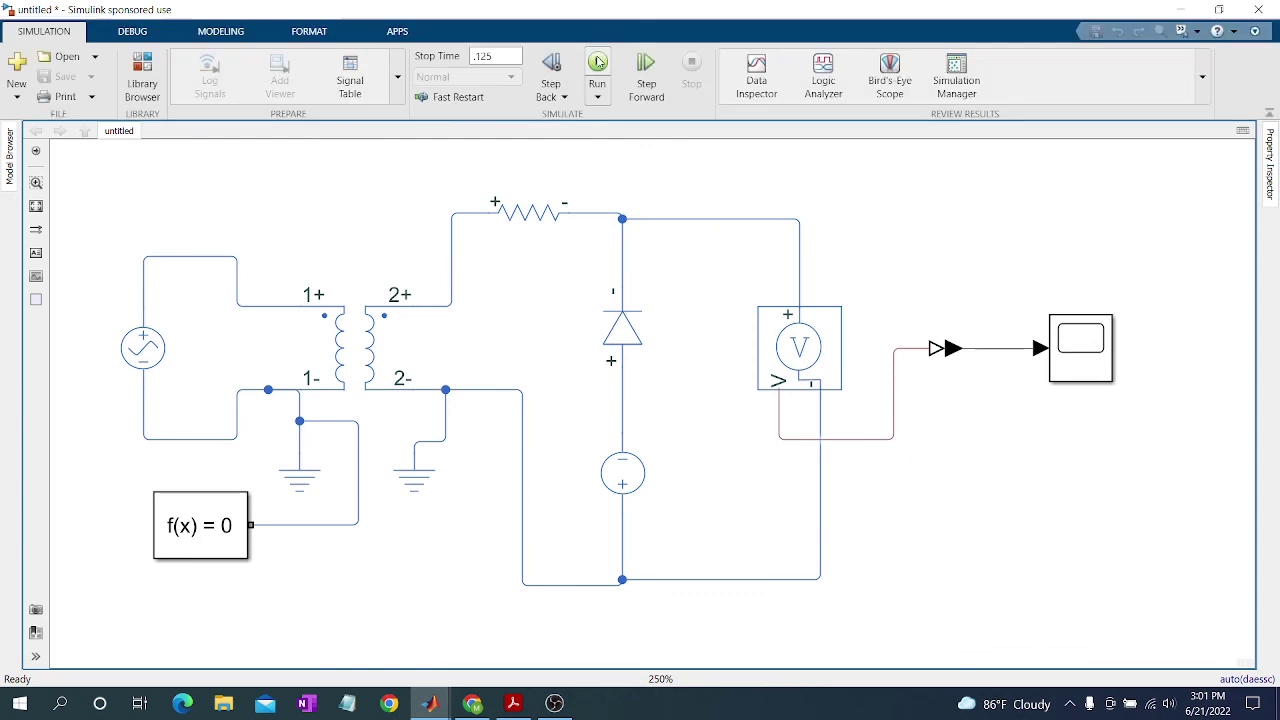
double_click(1080, 348)
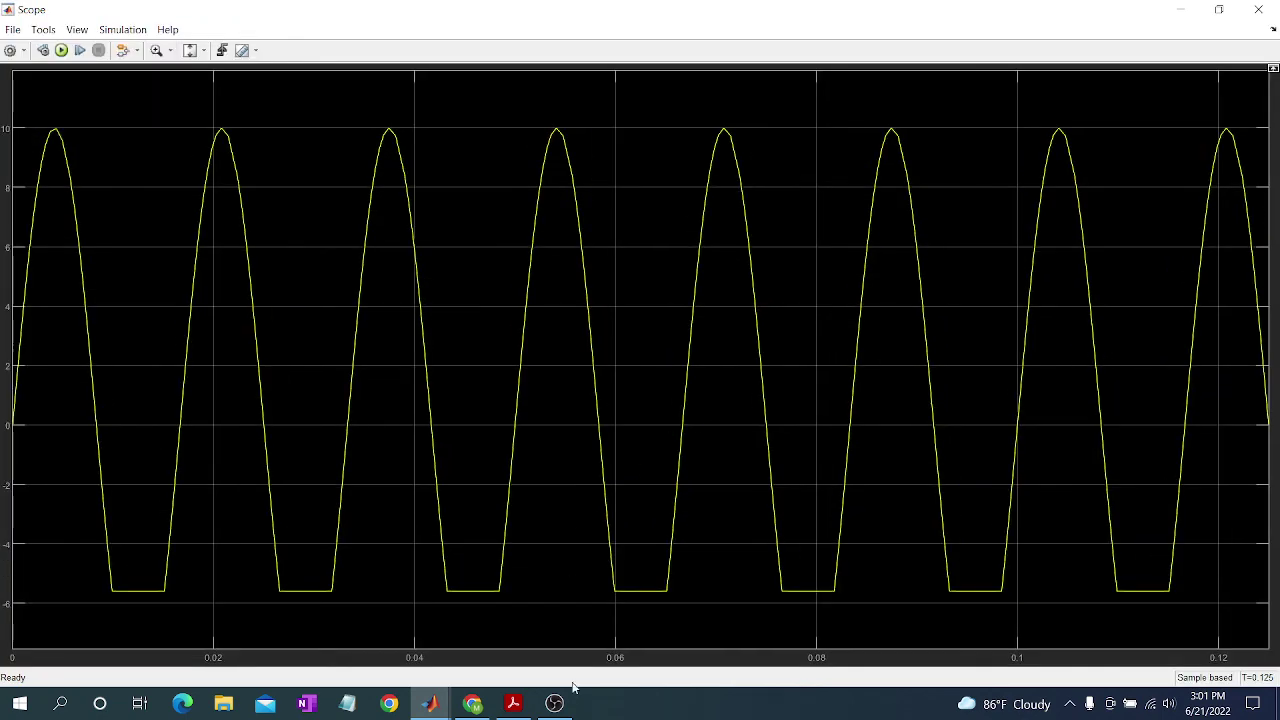
click(513, 703)
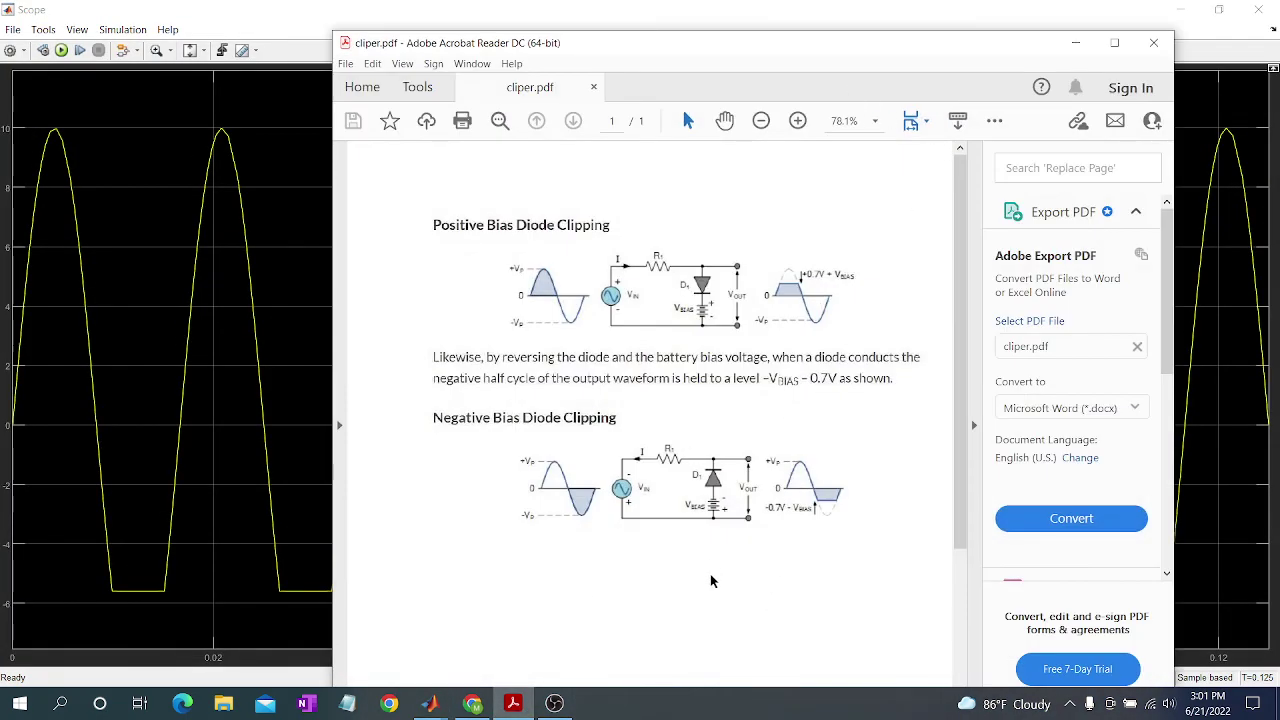